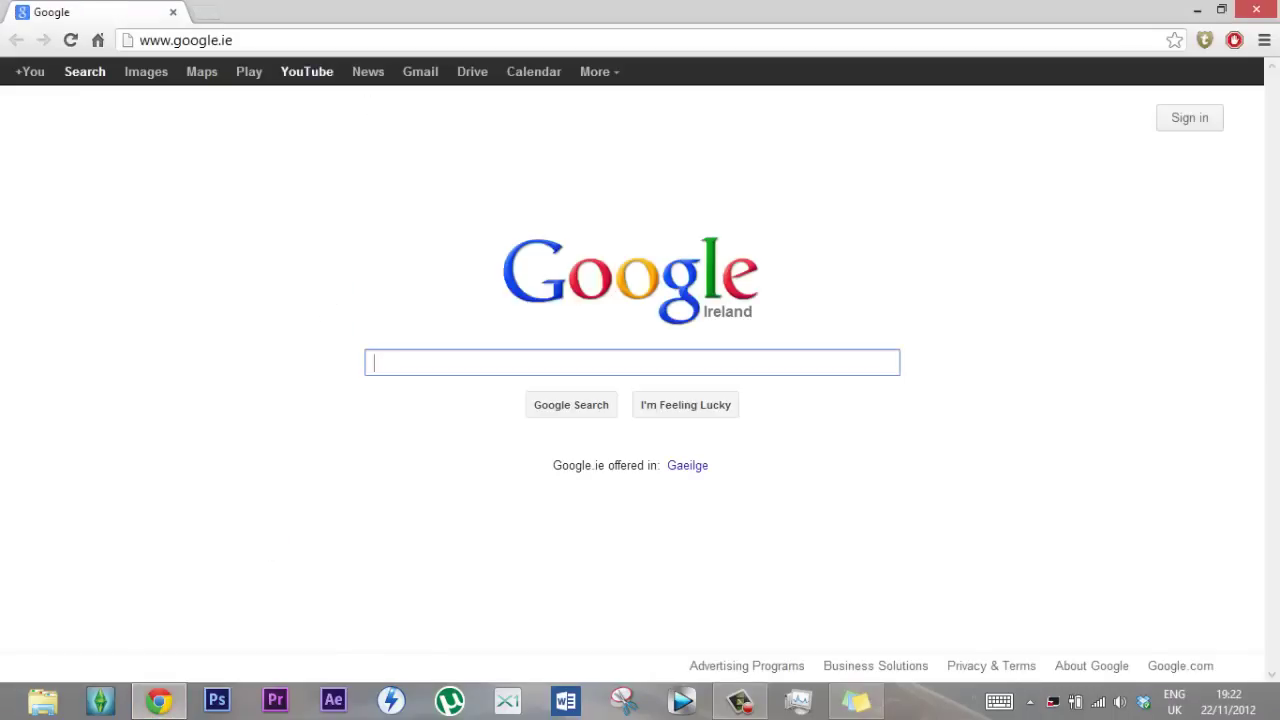
# Step: Open the OnTheHub site from the new tab's most-visited thumbnails
pyautogui.click(205, 12)
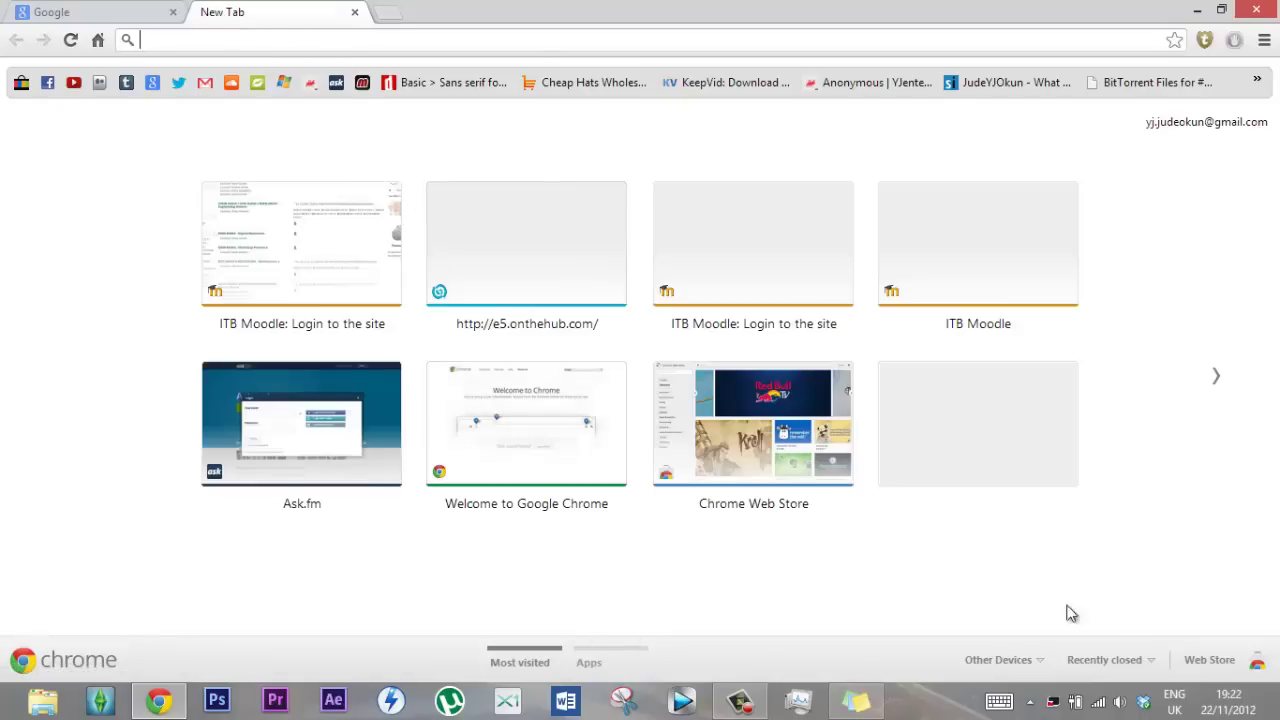
pyautogui.click(1088, 662)
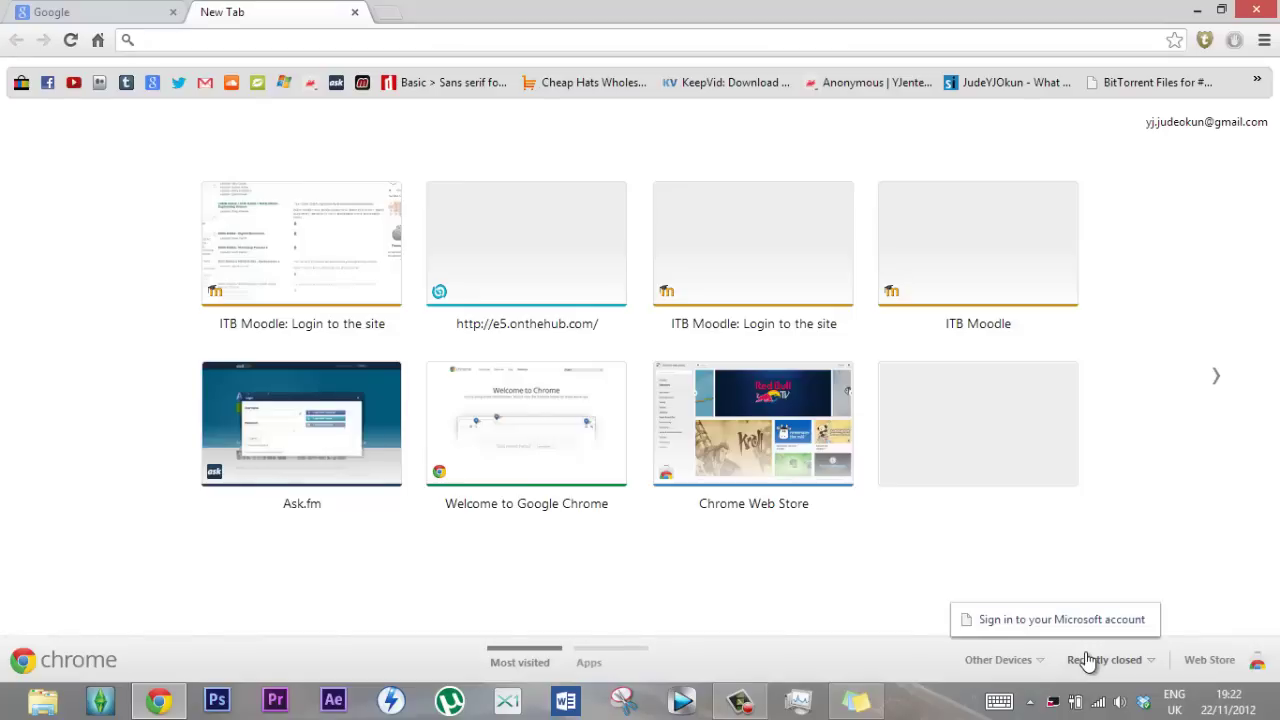
pyautogui.click(1088, 662)
pyautogui.click(1127, 662)
pyautogui.click(560, 266)
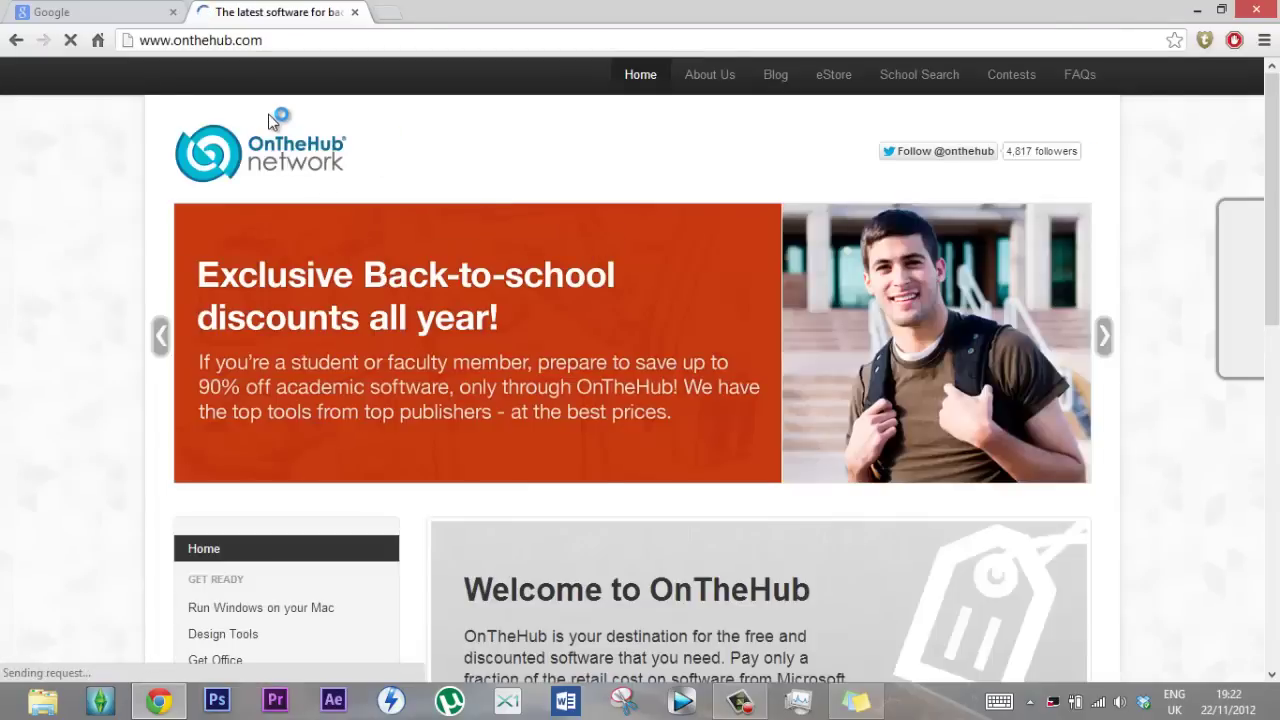
# Step: Go to OnTheHub's Download Windows 8 section
pyautogui.scroll(-6, 268, 121)
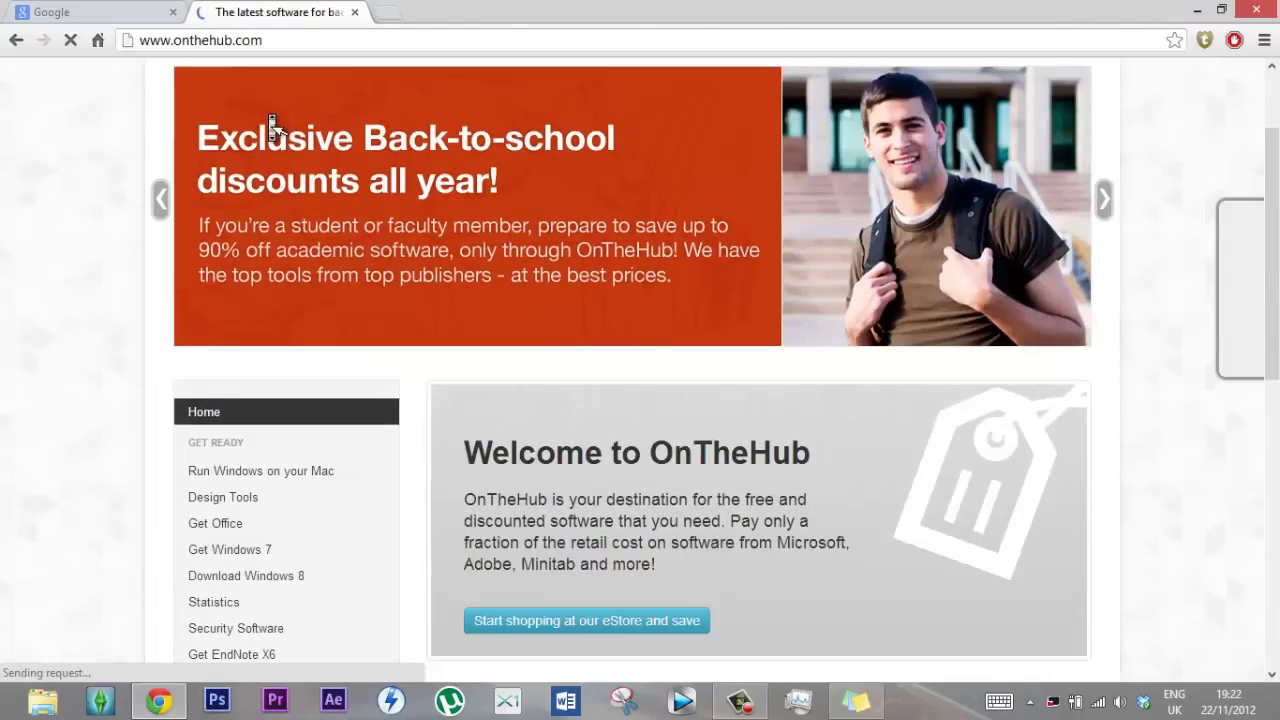
pyautogui.scroll(2, 268, 121)
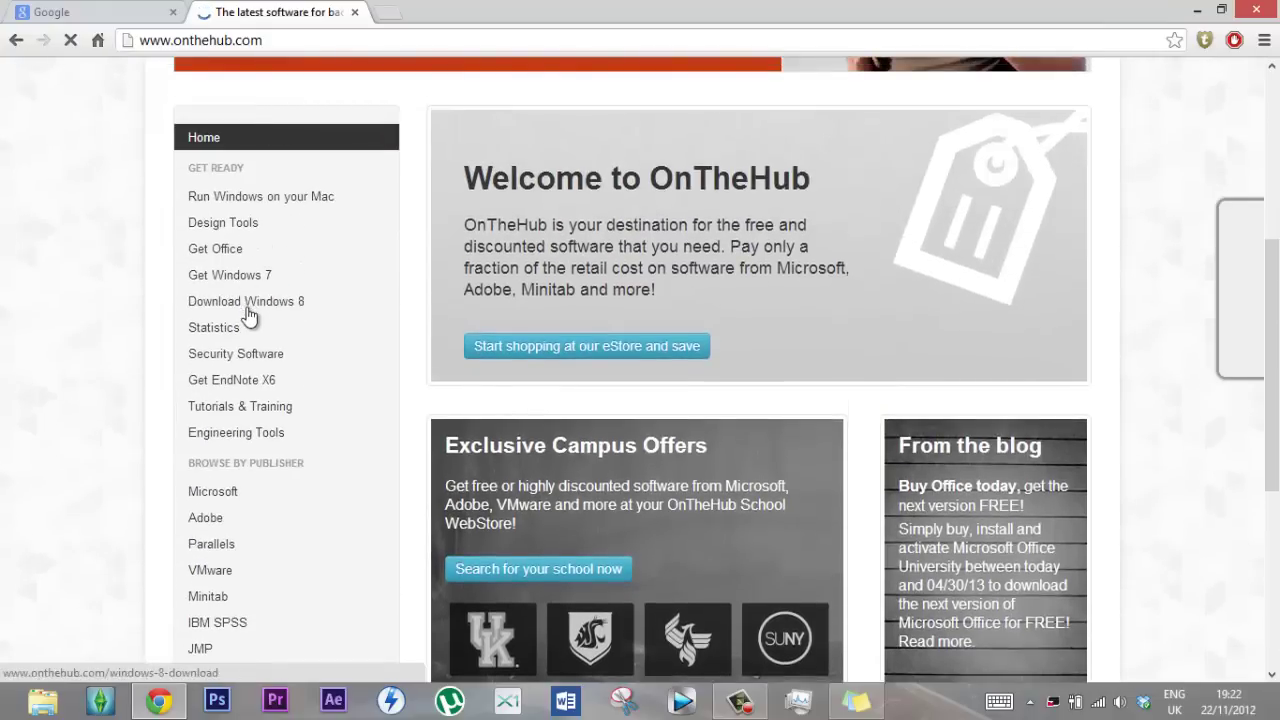
pyautogui.click(251, 314)
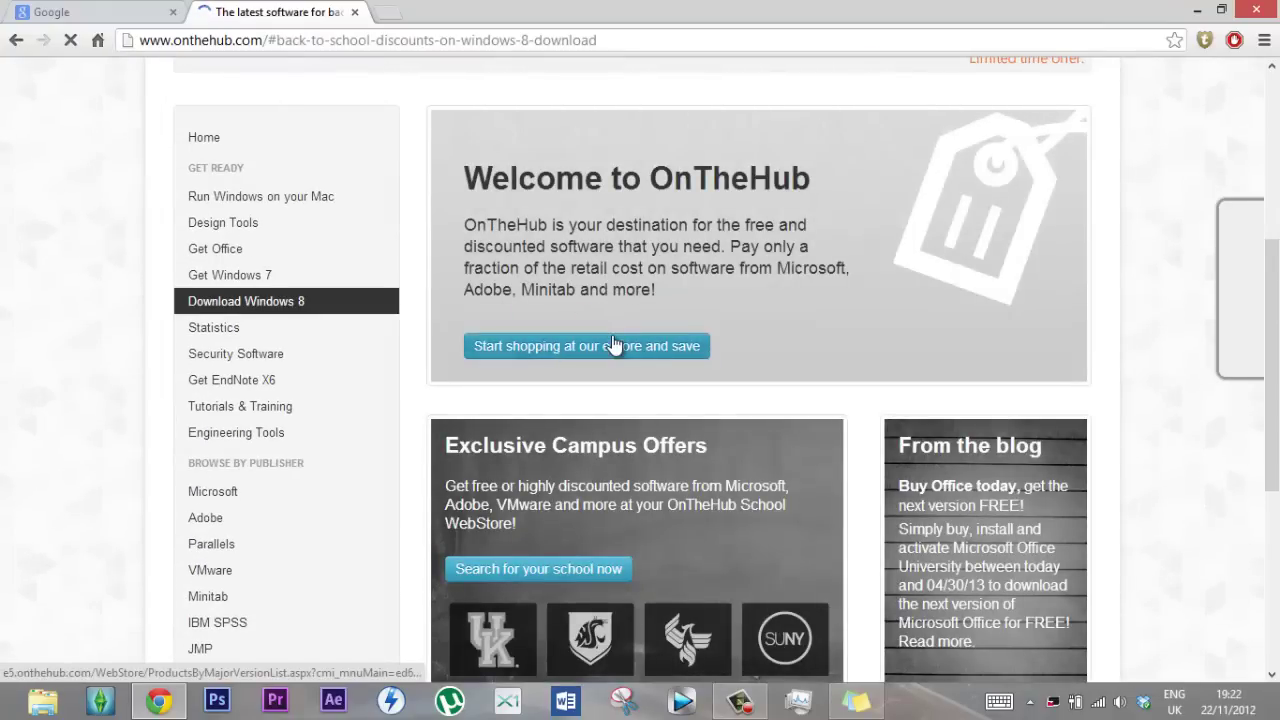
# Step: Search the eStore for 'windows 8', which reports no matching products
pyautogui.scroll(-4, 620, 360)
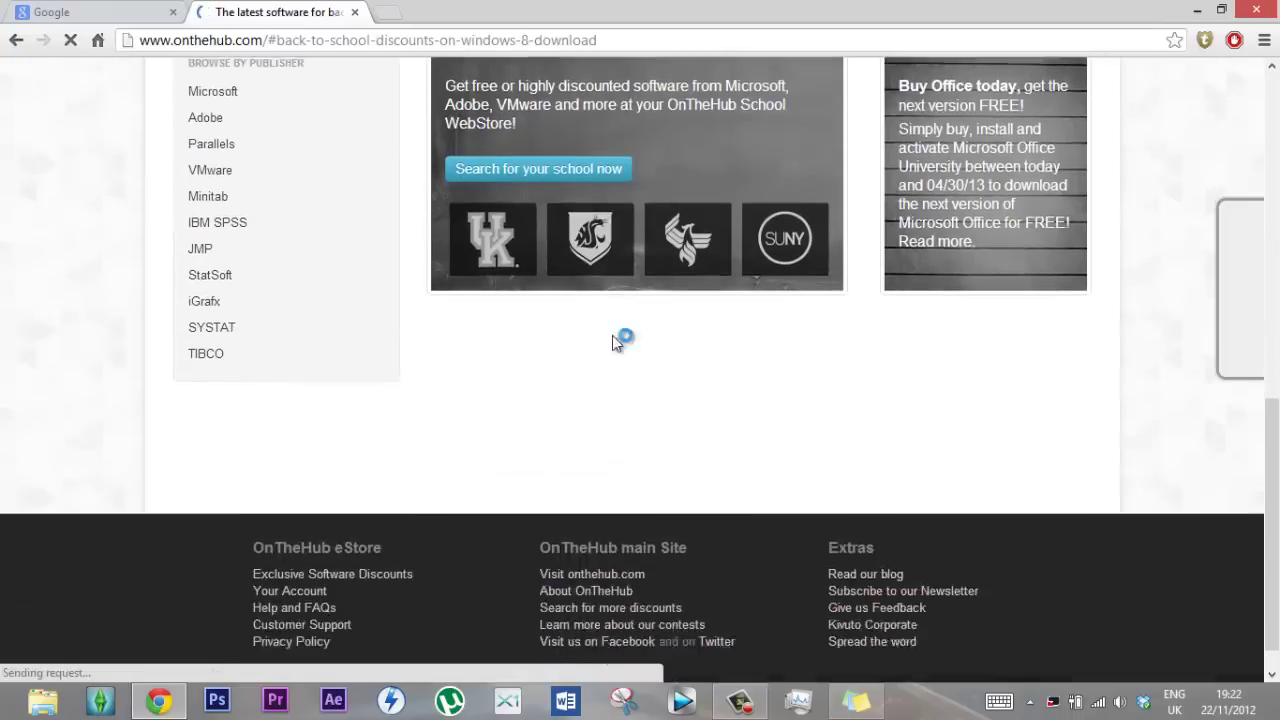
pyautogui.scroll(5, 617, 349)
pyautogui.scroll(3, 617, 349)
pyautogui.scroll(-2, 614, 343)
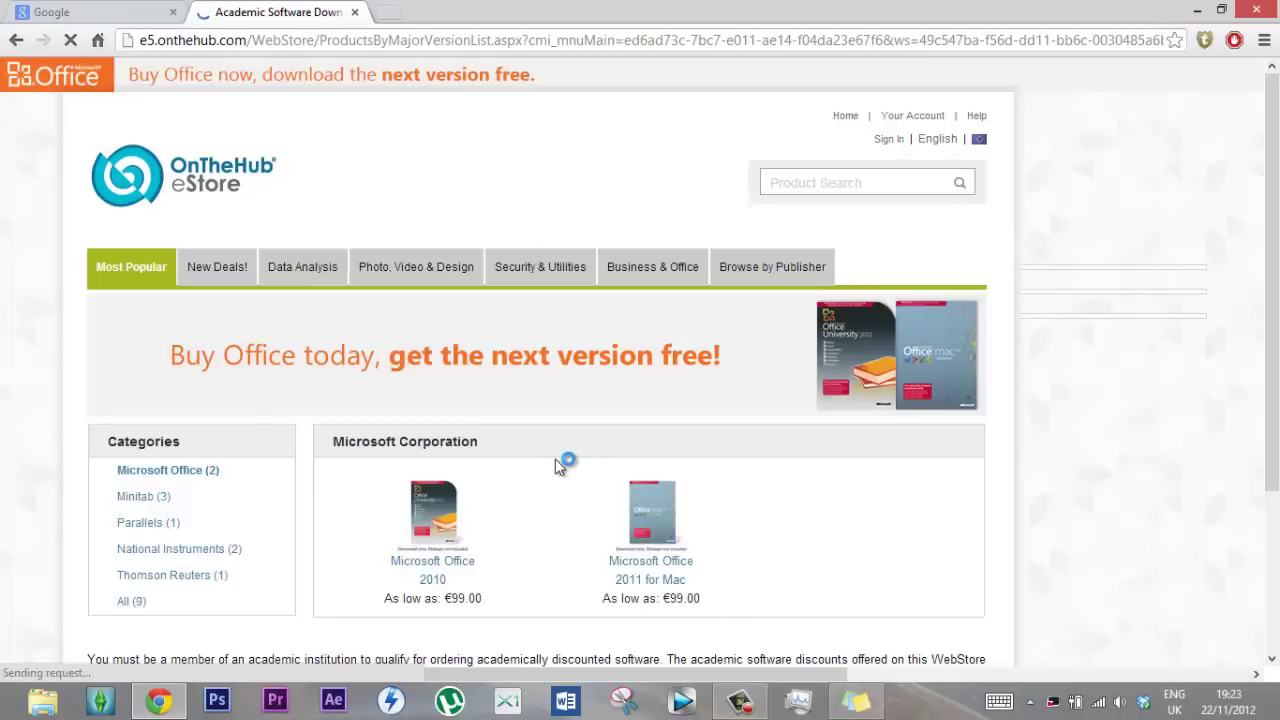
pyautogui.scroll(-3, 571, 563)
pyautogui.scroll(3, 575, 565)
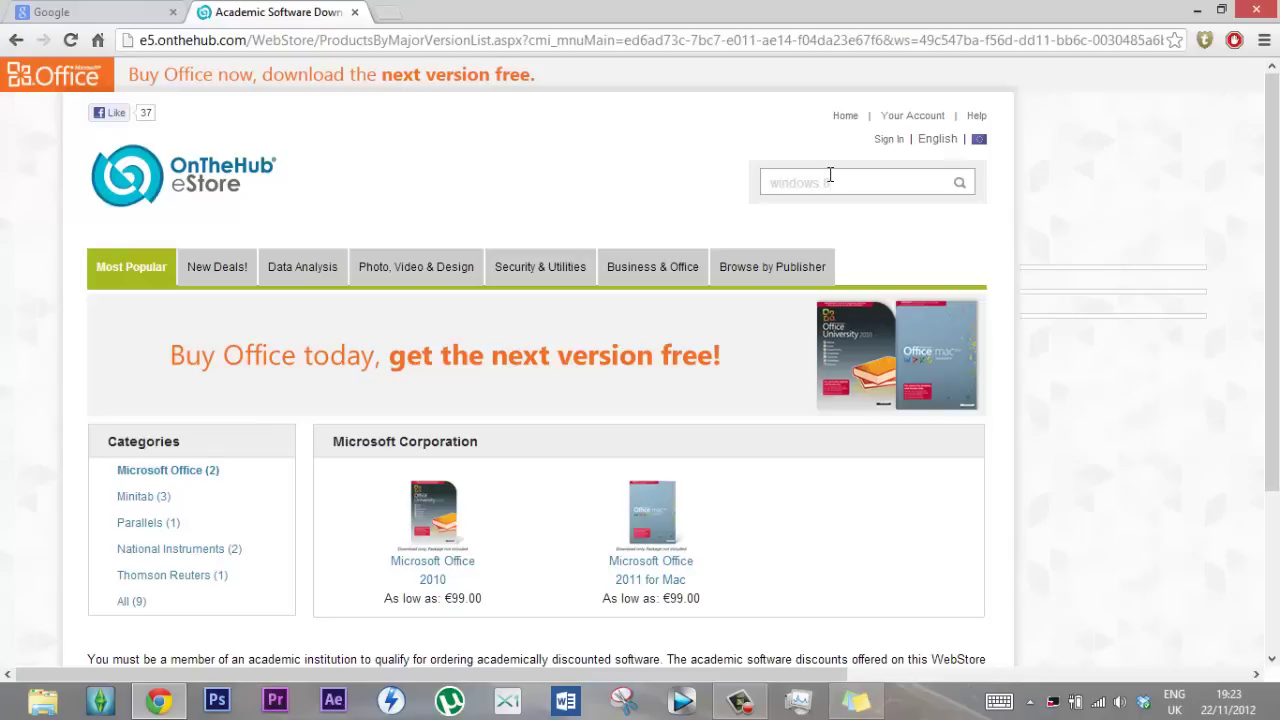
pyautogui.press('Return')
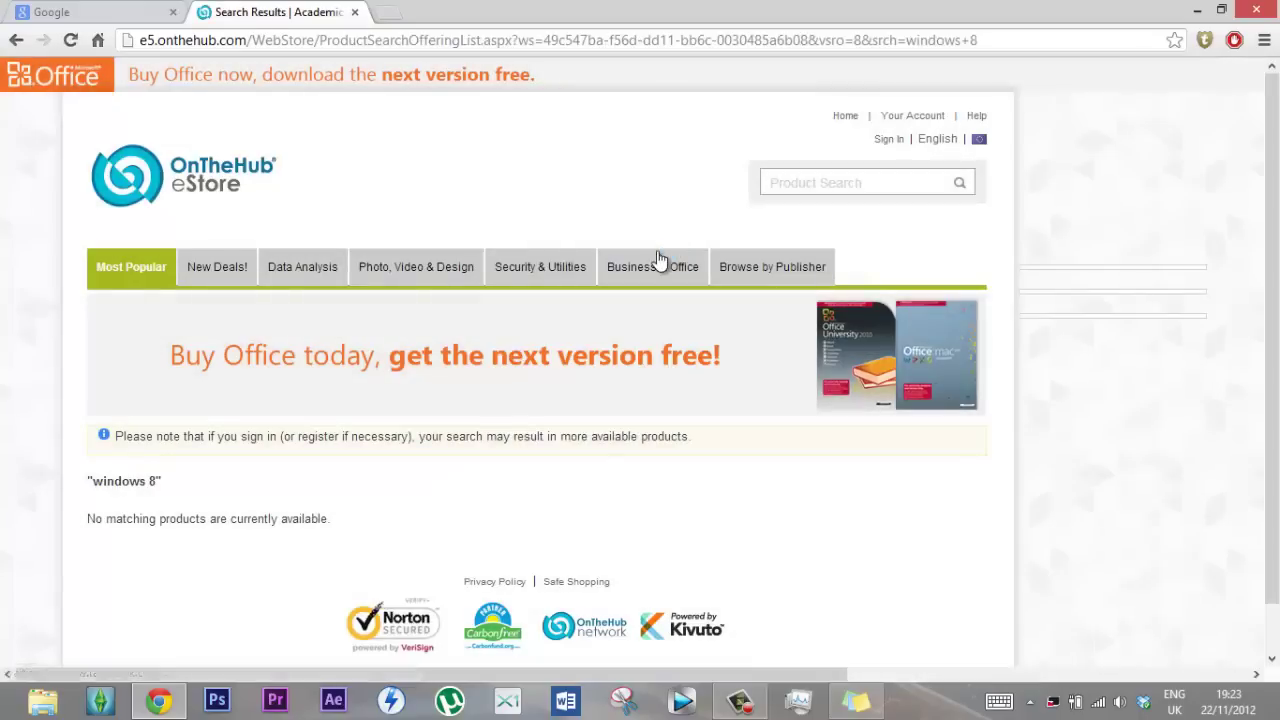
# Step: Return to the OnTheHub Windows 8 page and start Search for your school
pyautogui.click(28, 45)
pyautogui.click(28, 45)
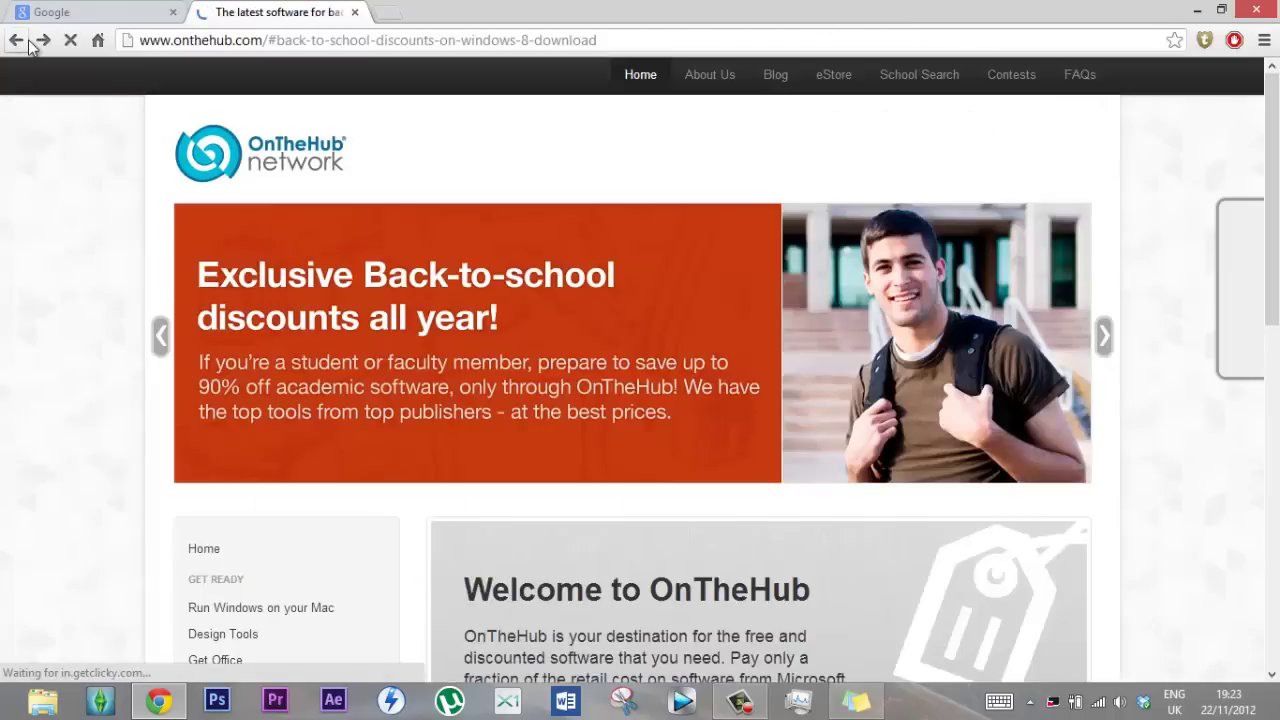
pyautogui.scroll(-2, 222, 144)
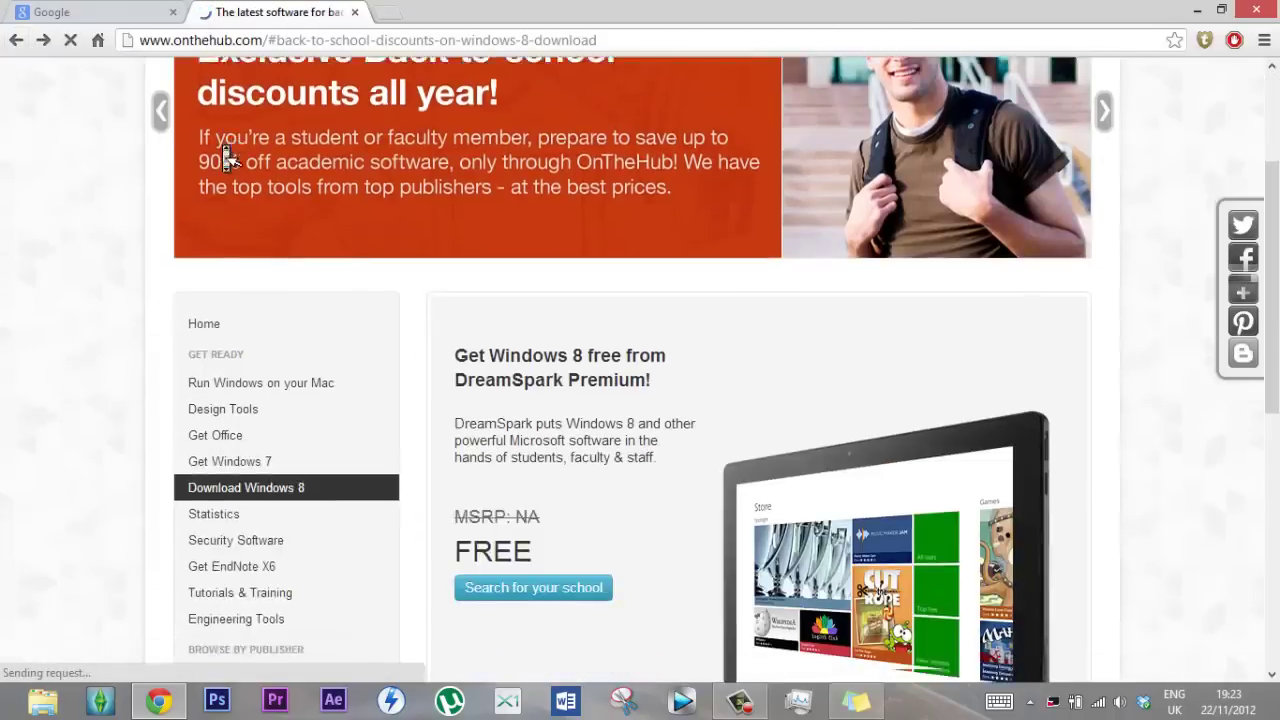
pyautogui.scroll(-1, 222, 144)
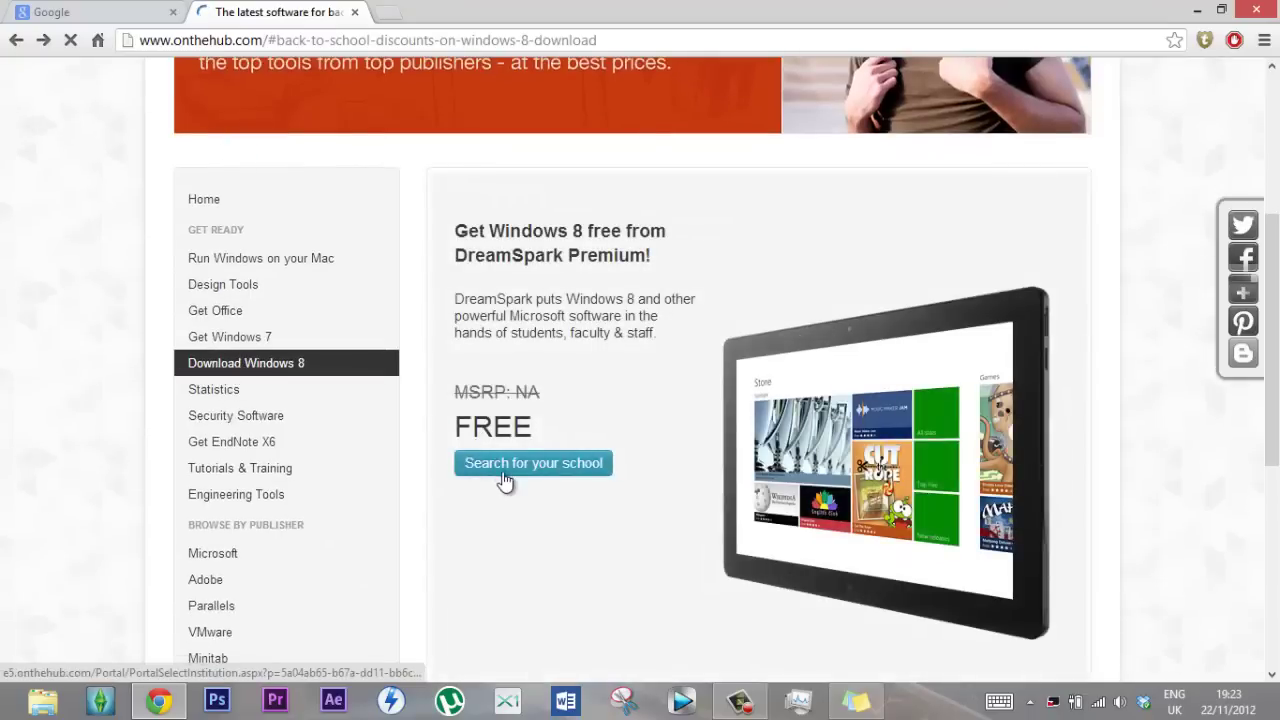
pyautogui.click(511, 472)
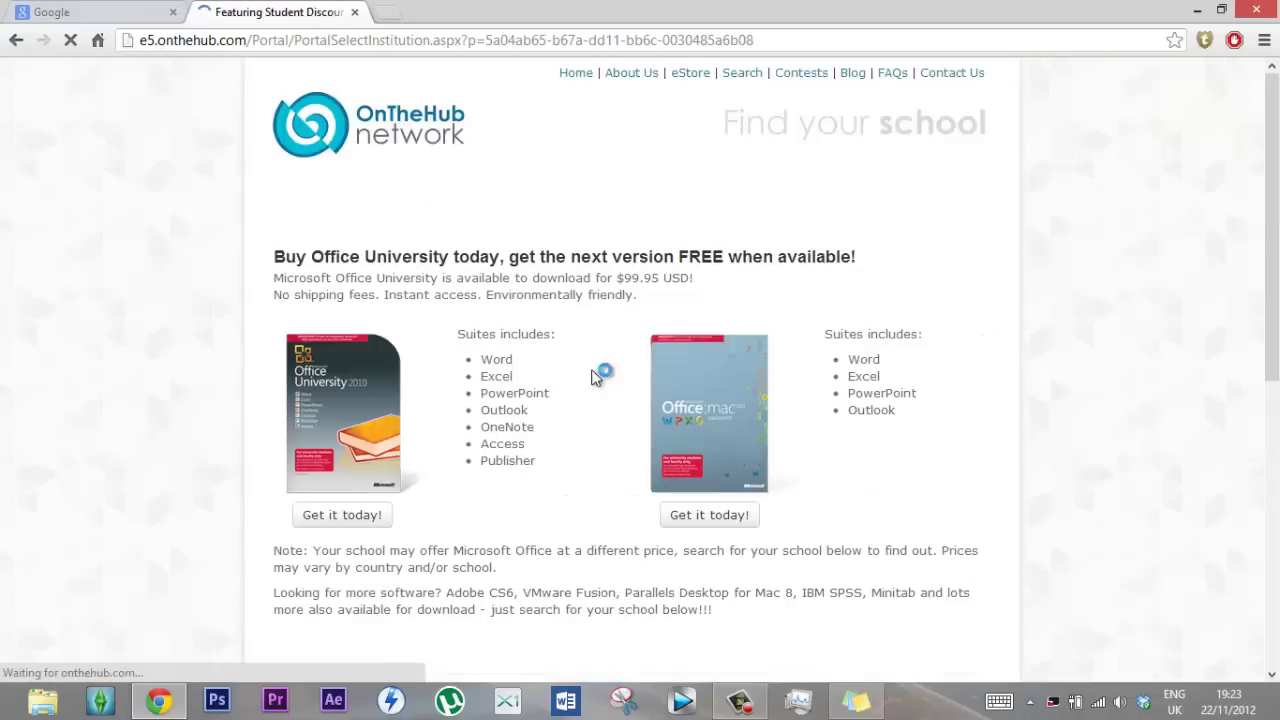
# Step: Set Institution Type to College/University and Country to Ireland
pyautogui.scroll(-5, 580, 265)
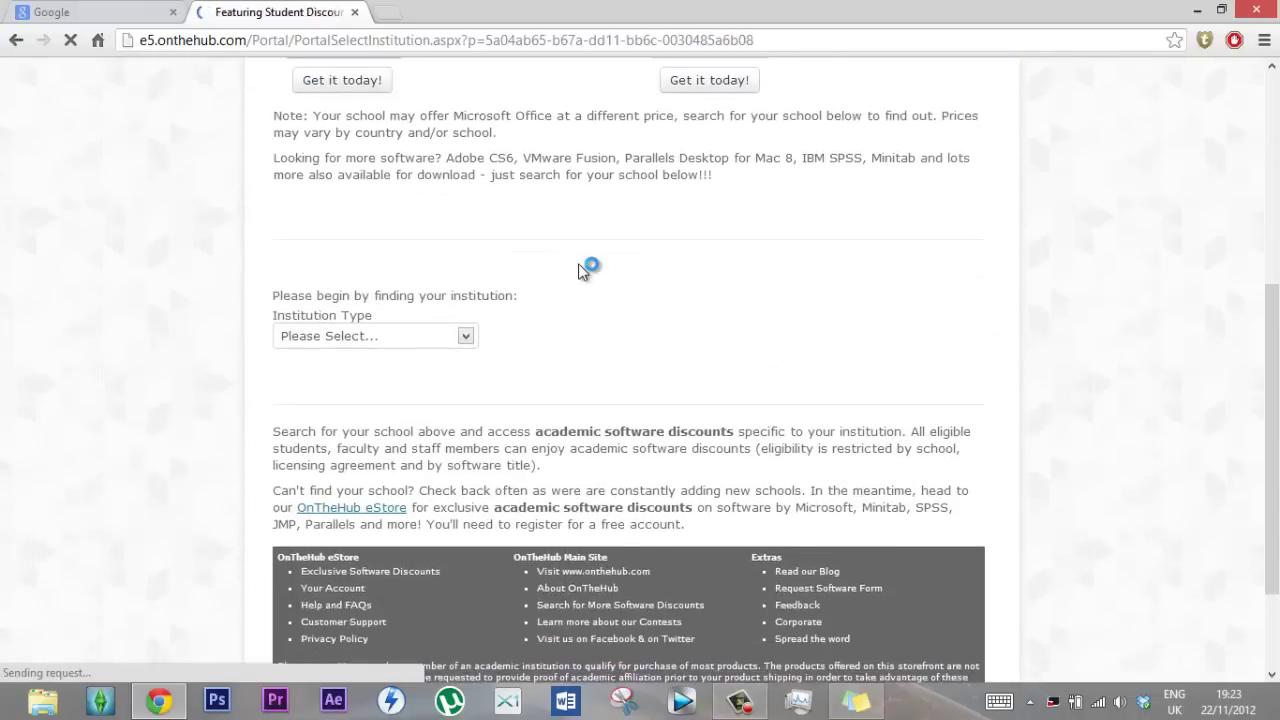
pyautogui.click(430, 312)
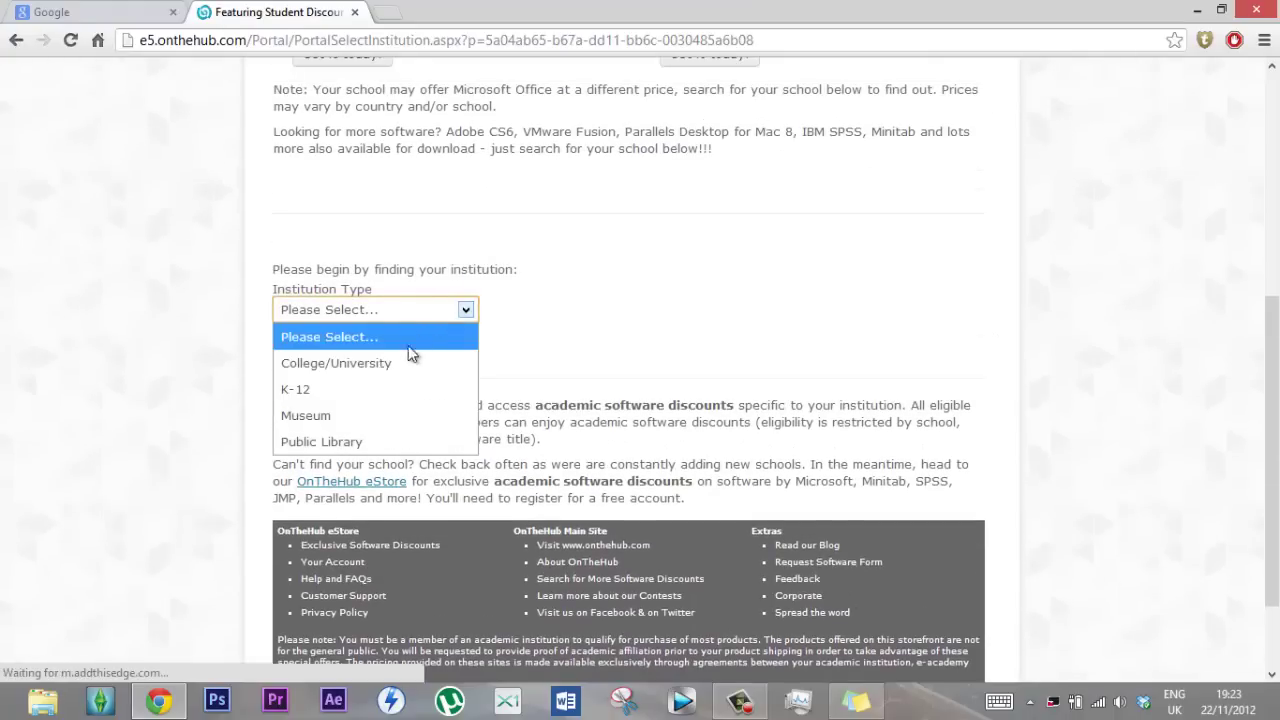
pyautogui.click(391, 364)
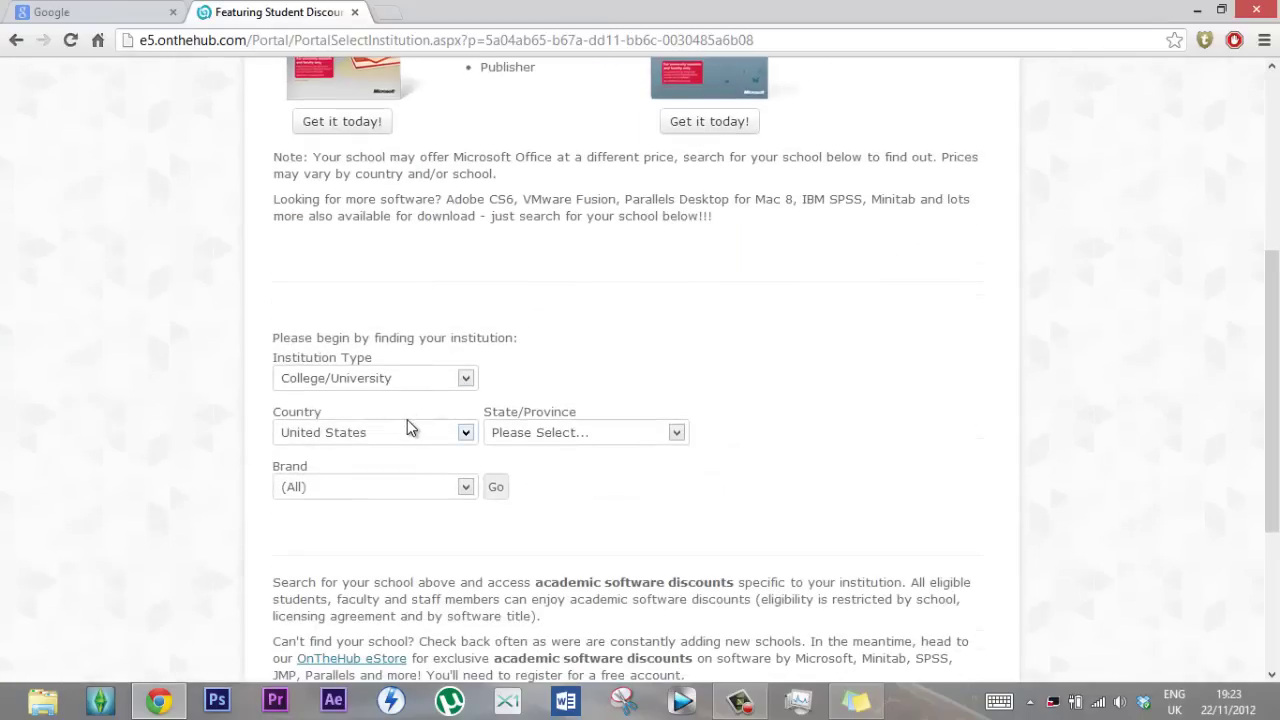
pyautogui.click(401, 430)
pyautogui.scroll(-2, 447, 291)
pyautogui.scroll(15, 447, 291)
pyautogui.scroll(5, 447, 291)
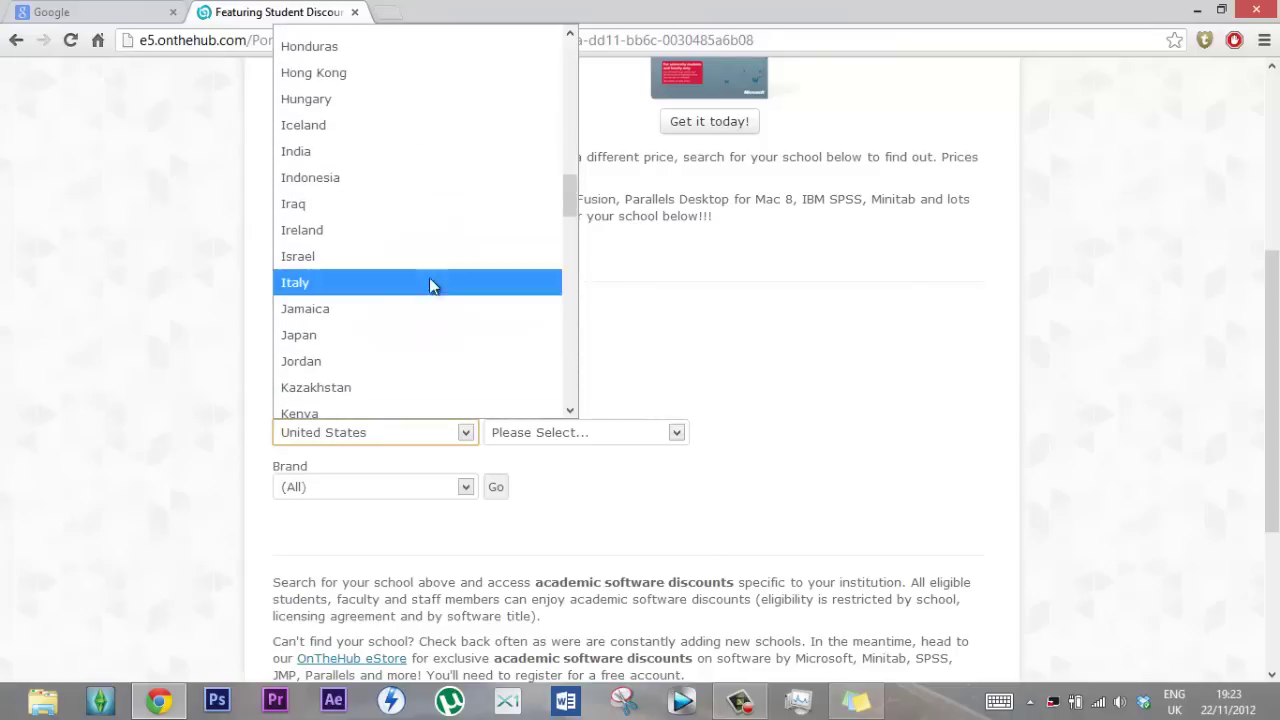
pyautogui.click(404, 229)
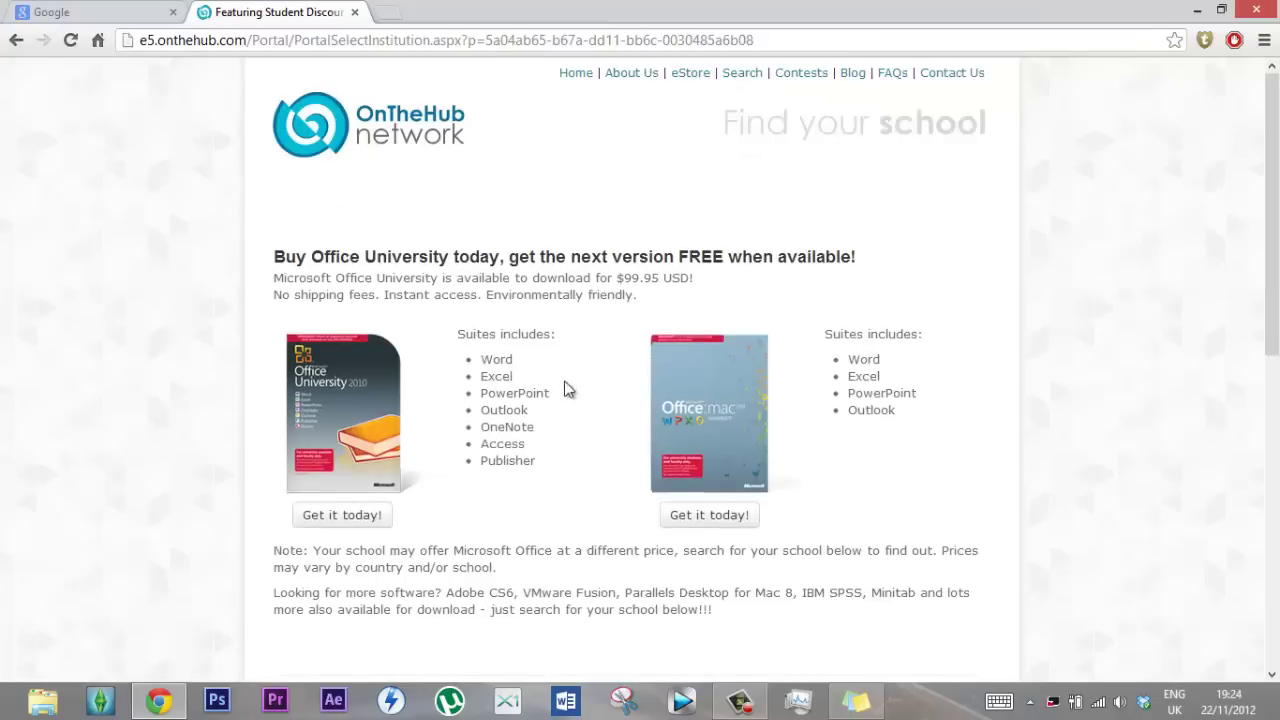
# Step: Leave State/Province as (None) and Brand as (All), then run the school search
pyautogui.scroll(-4, 571, 391)
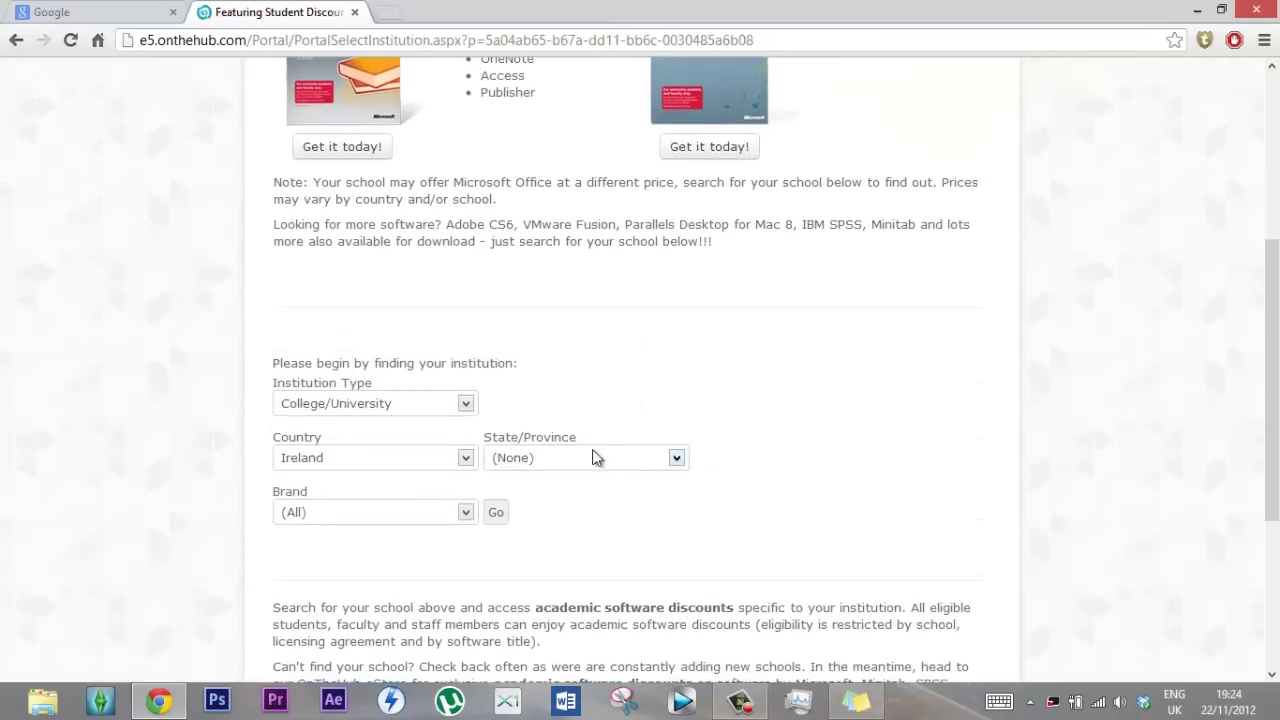
pyautogui.click(585, 458)
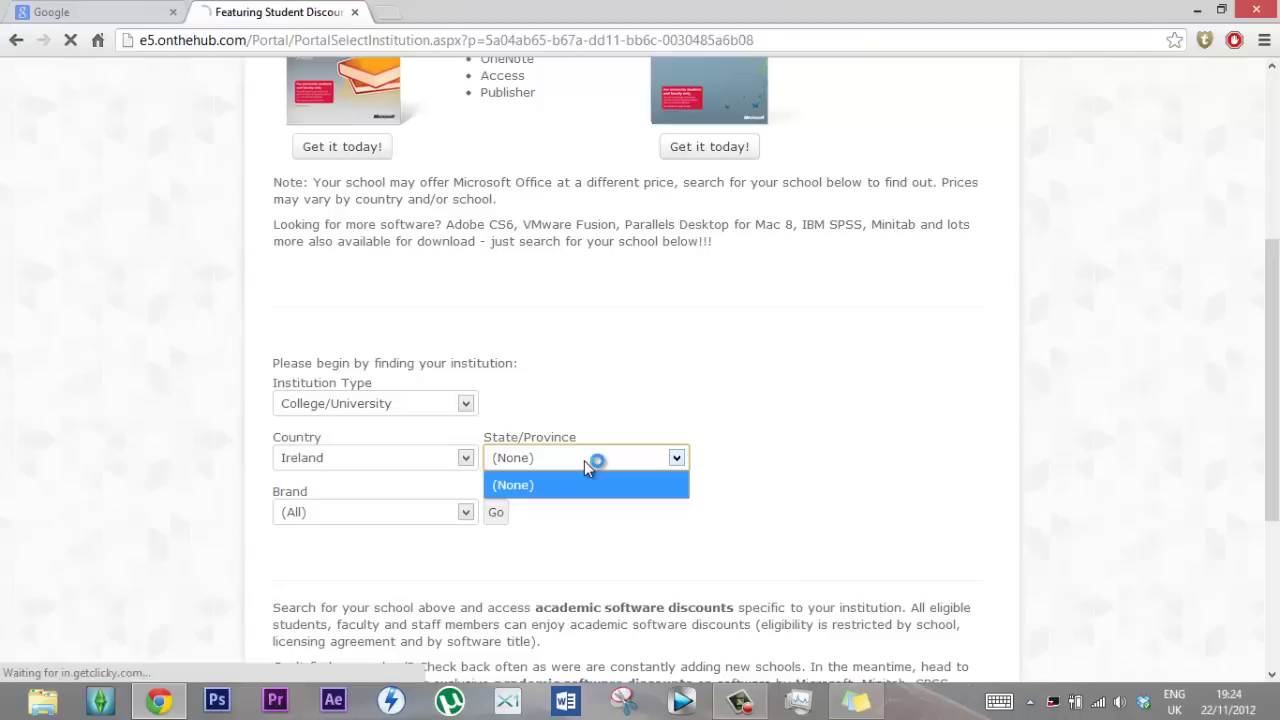
pyautogui.click(403, 535)
pyautogui.click(424, 517)
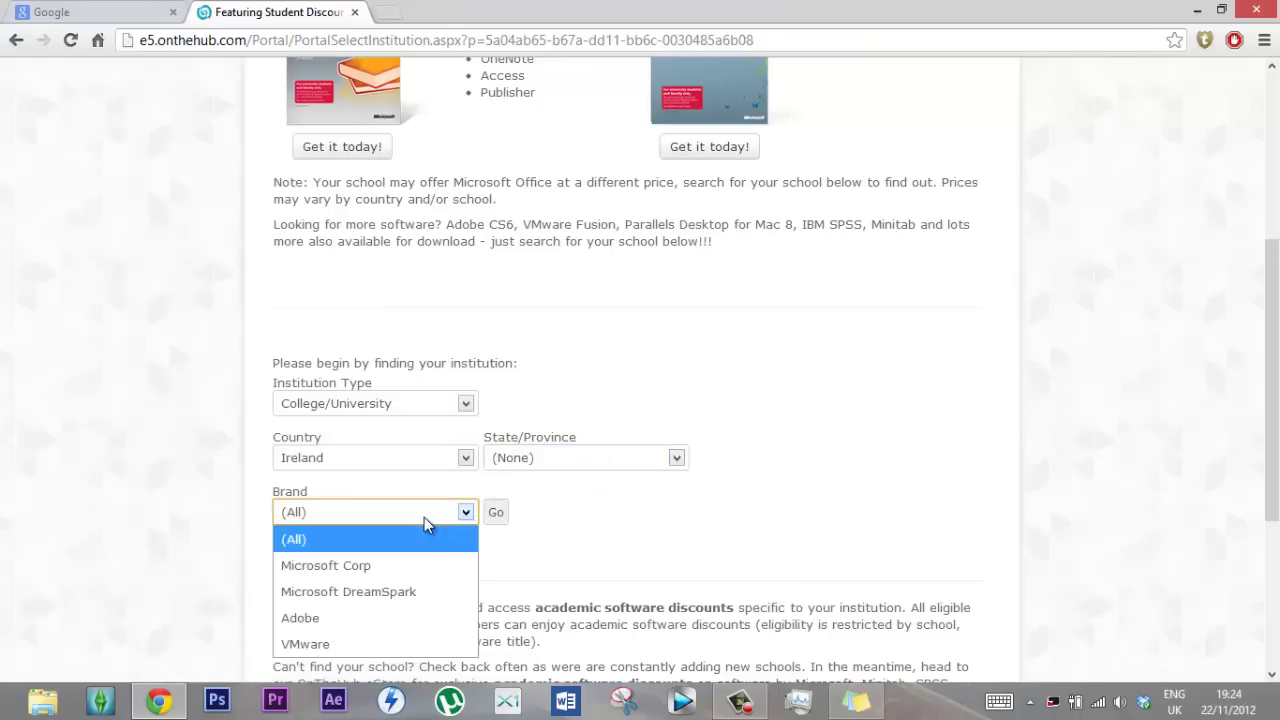
pyautogui.click(424, 517)
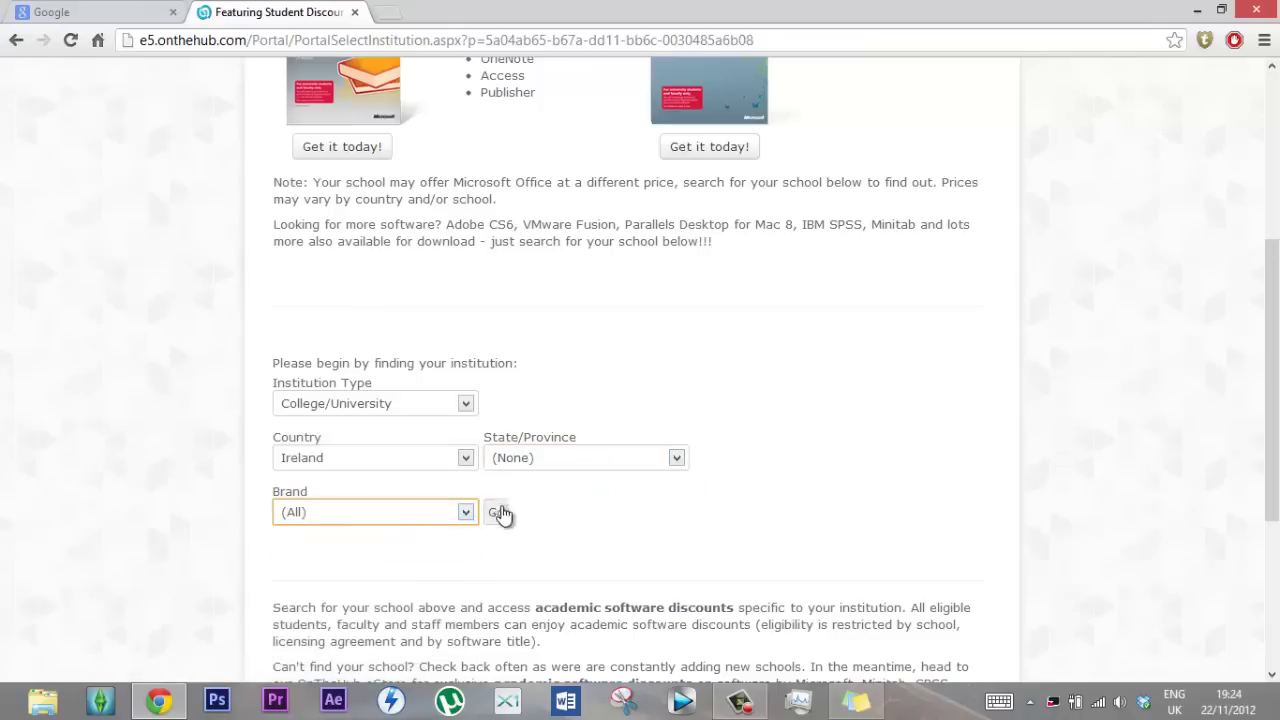
pyautogui.click(498, 514)
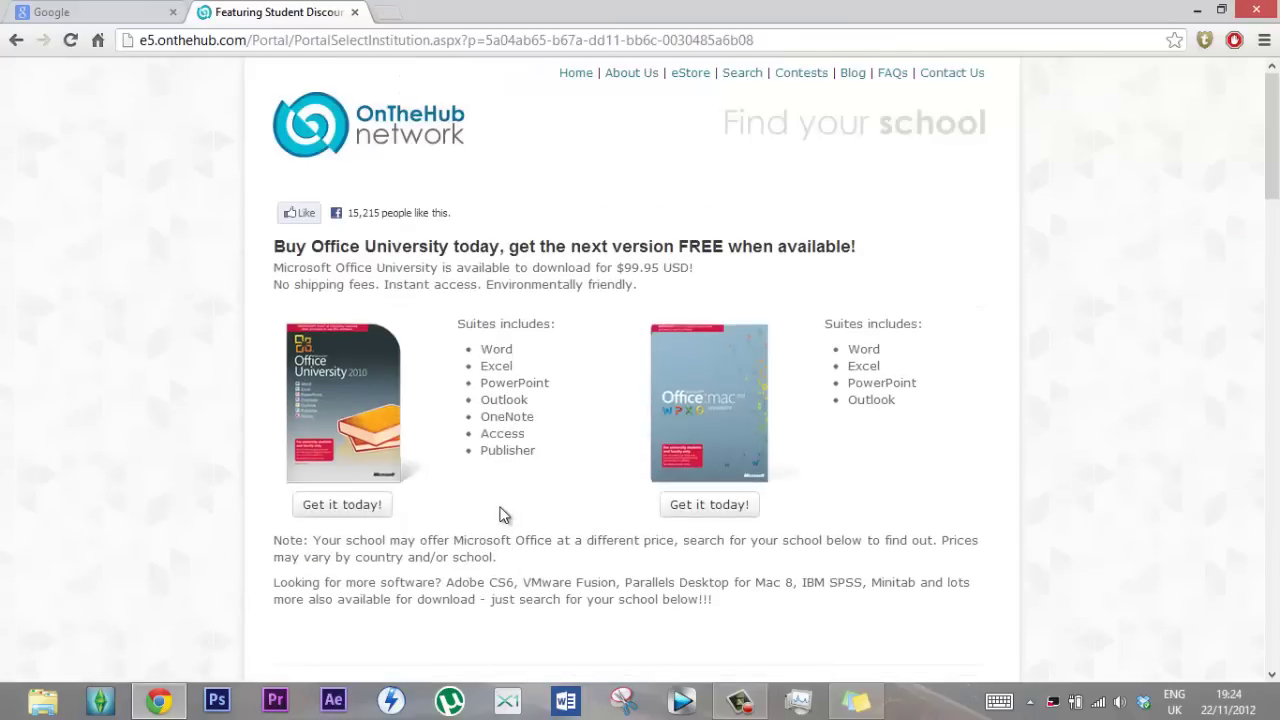
# Step: Find 'Institute of Technology Blanchardstown - Informatics' in the institution list and open its store
pyautogui.scroll(-8, 503, 515)
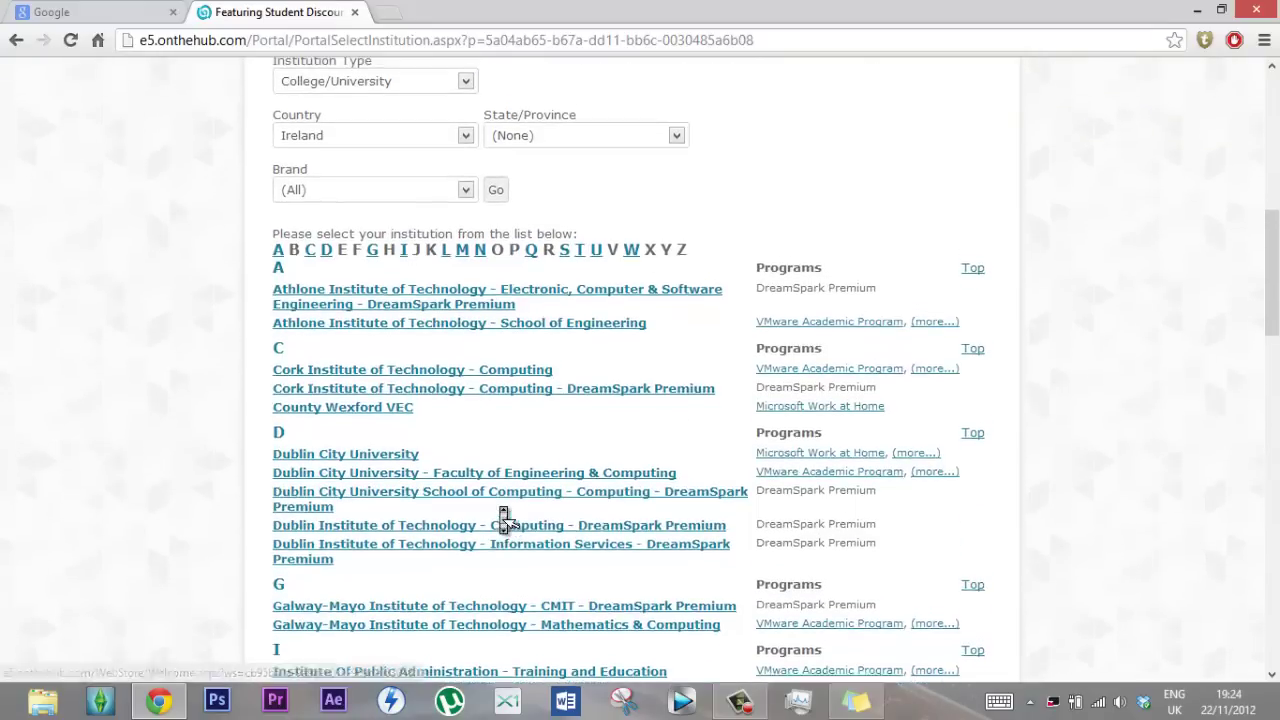
pyautogui.scroll(-6, 503, 518)
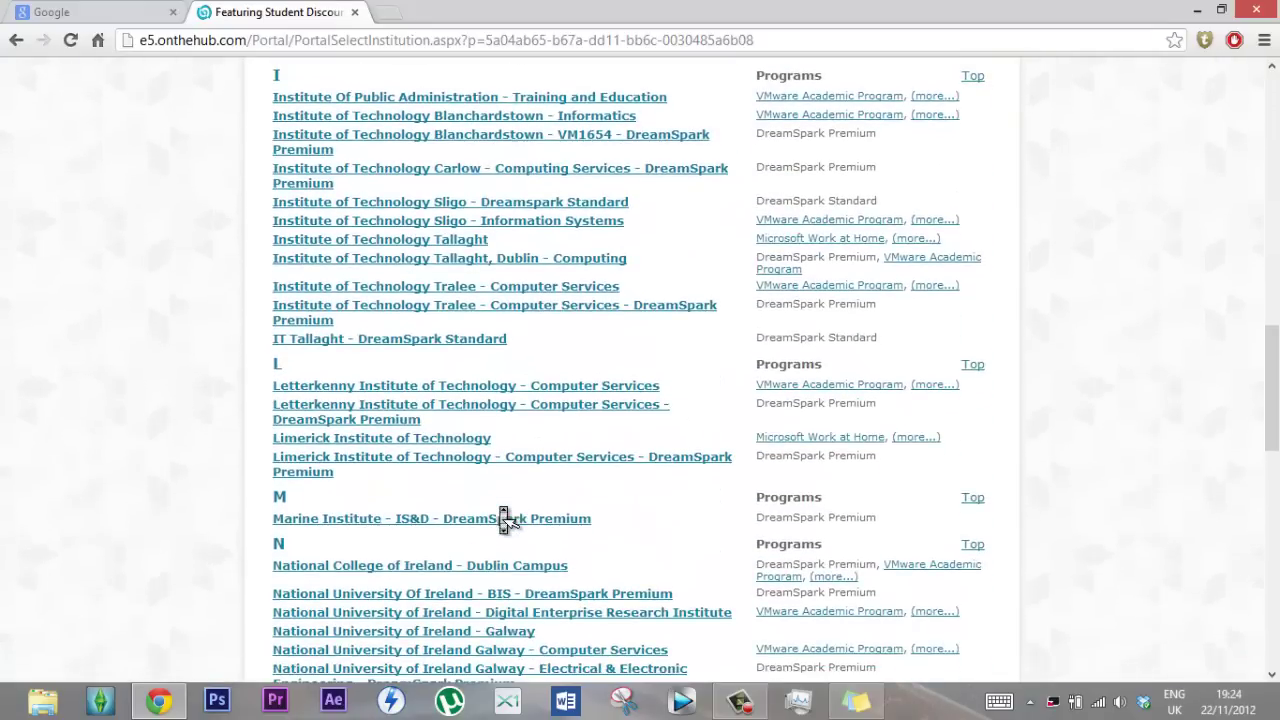
pyautogui.scroll(1, 503, 520)
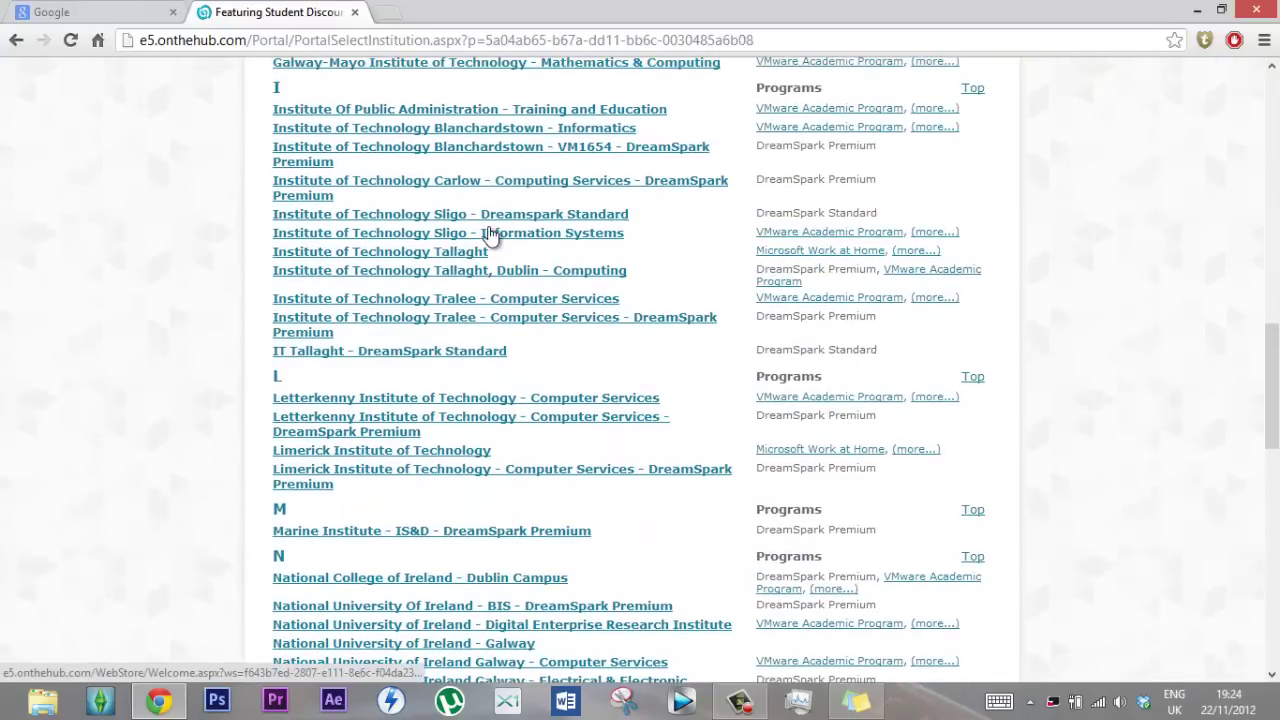
pyautogui.scroll(4, 490, 235)
pyautogui.scroll(-7, 491, 240)
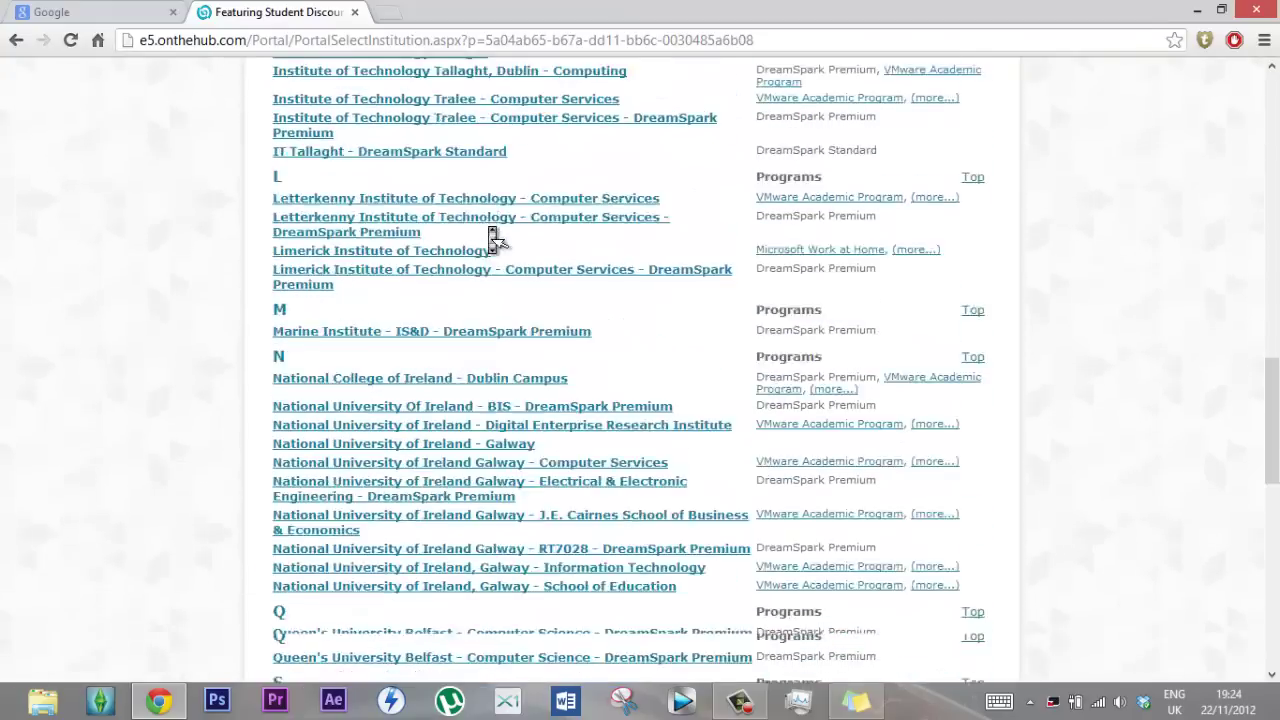
pyautogui.scroll(-5, 492, 240)
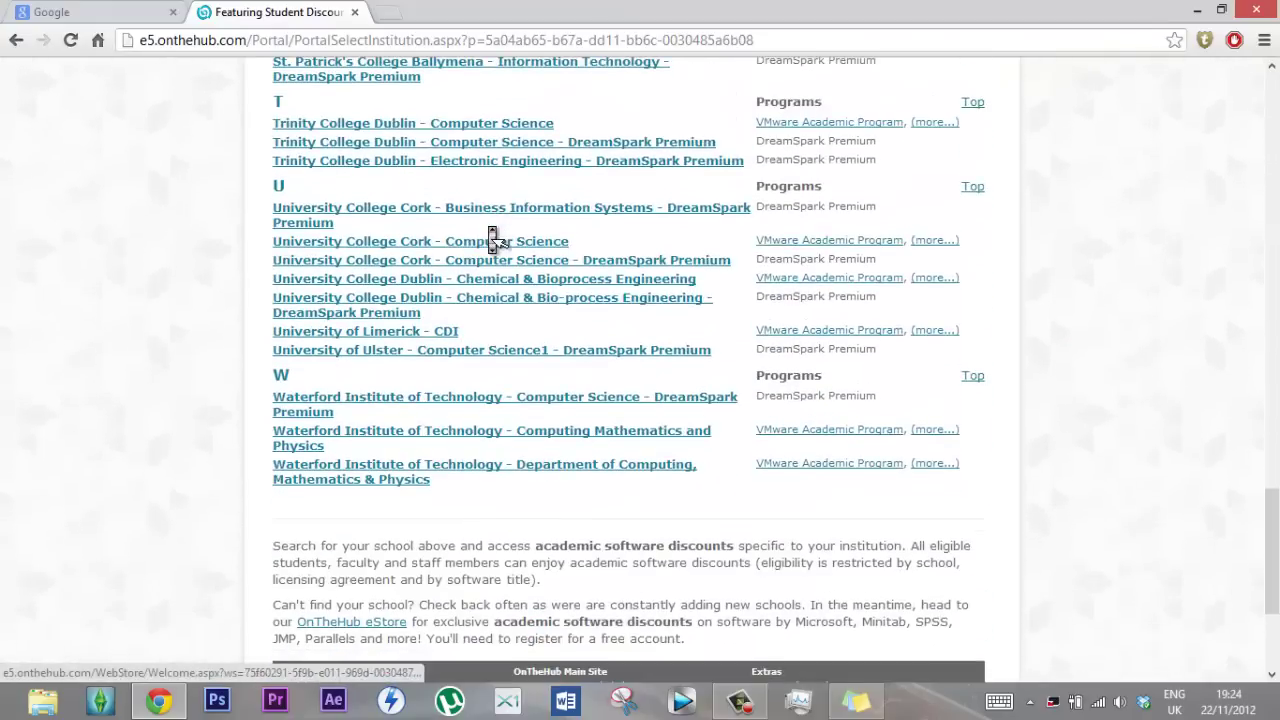
pyautogui.scroll(10, 492, 240)
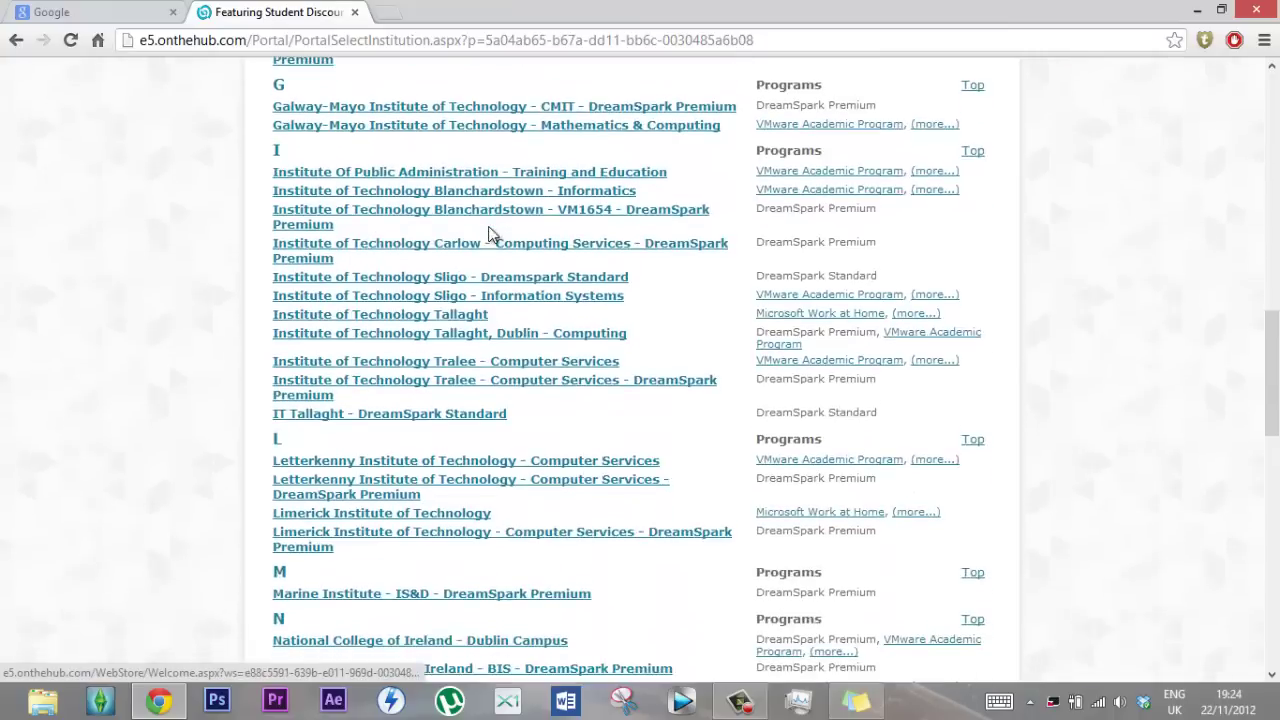
pyautogui.scroll(-6, 490, 233)
pyautogui.scroll(1, 492, 240)
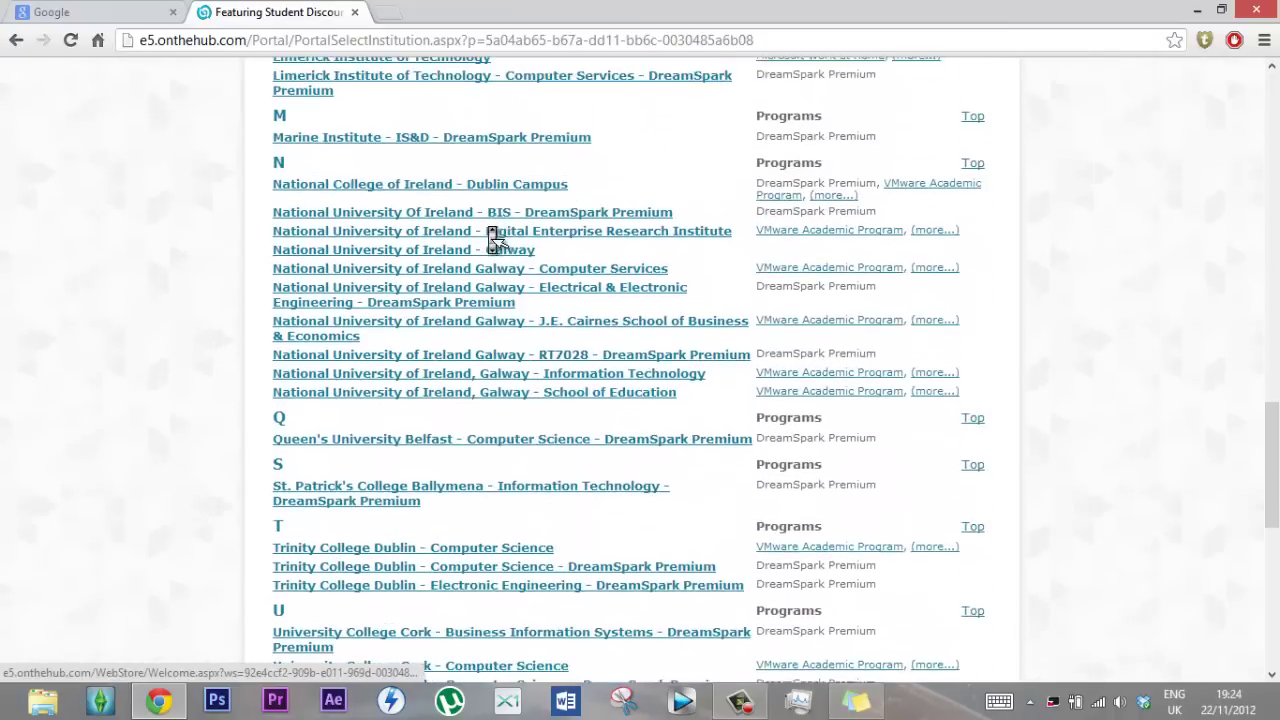
pyautogui.scroll(-2, 492, 240)
pyautogui.scroll(1, 492, 240)
pyautogui.scroll(2, 492, 240)
pyautogui.scroll(-2, 492, 240)
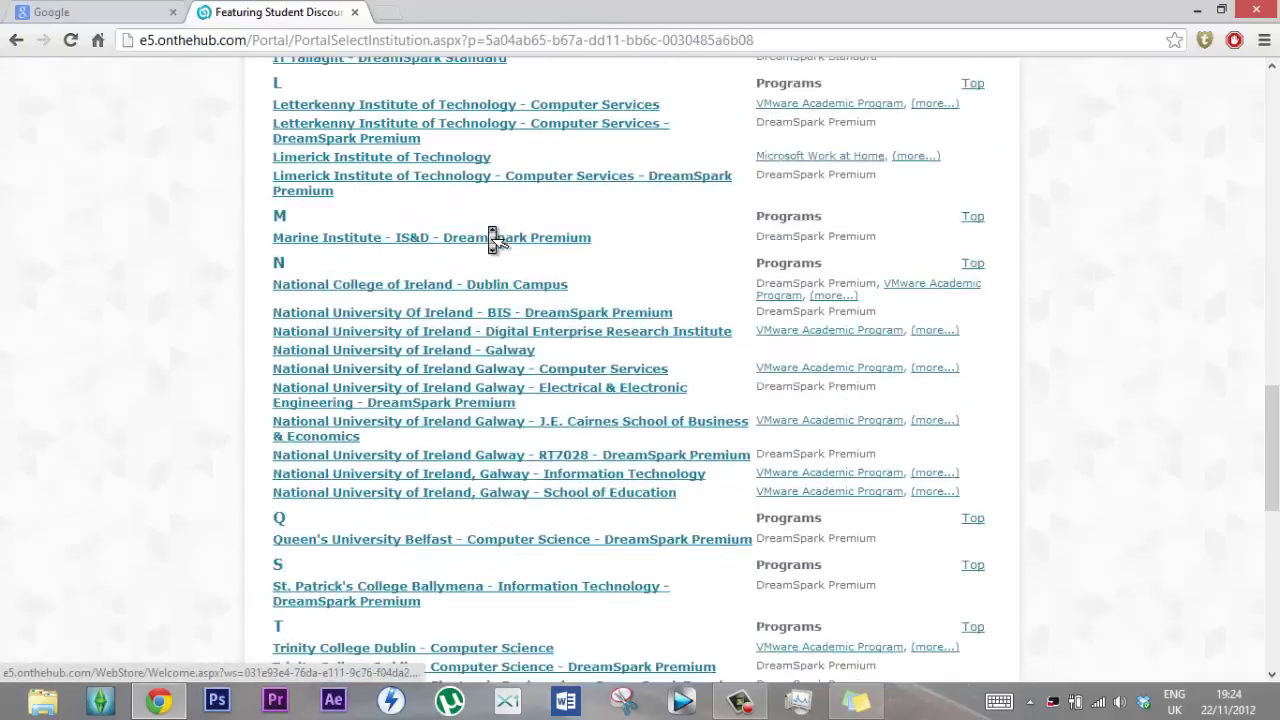
pyautogui.scroll(3, 492, 240)
pyautogui.scroll(3, 492, 240)
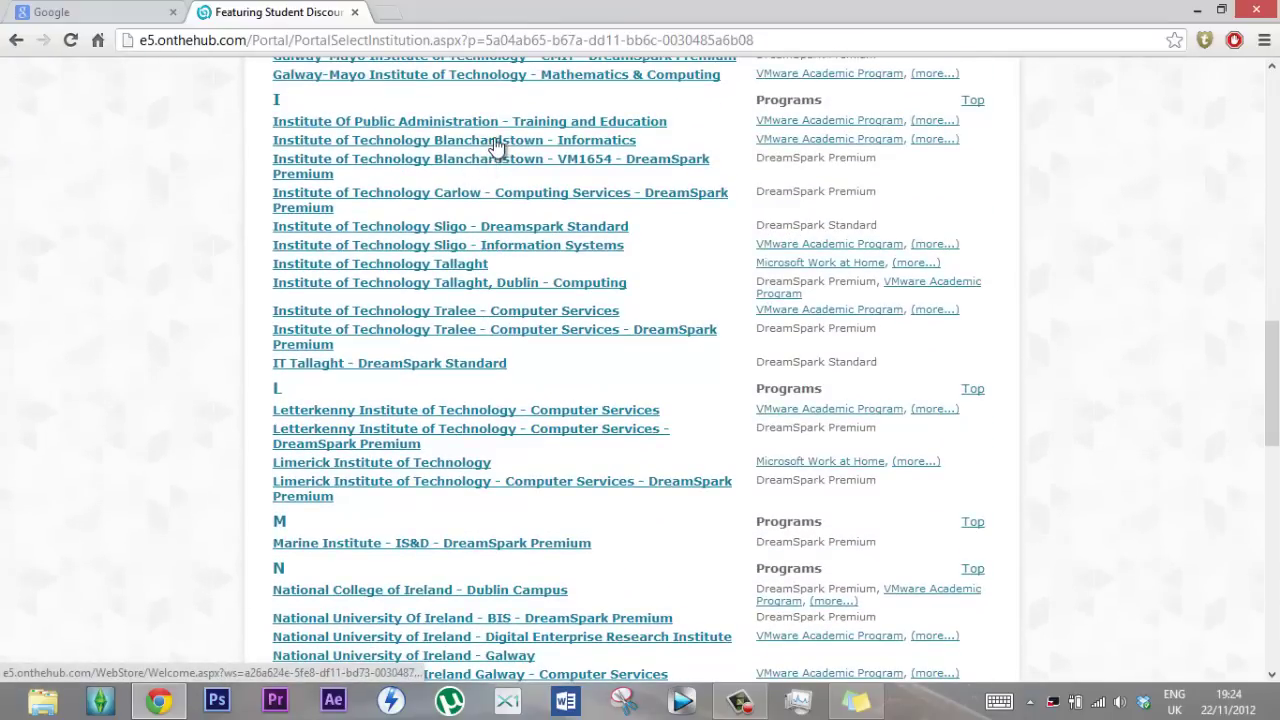
pyautogui.click(497, 146)
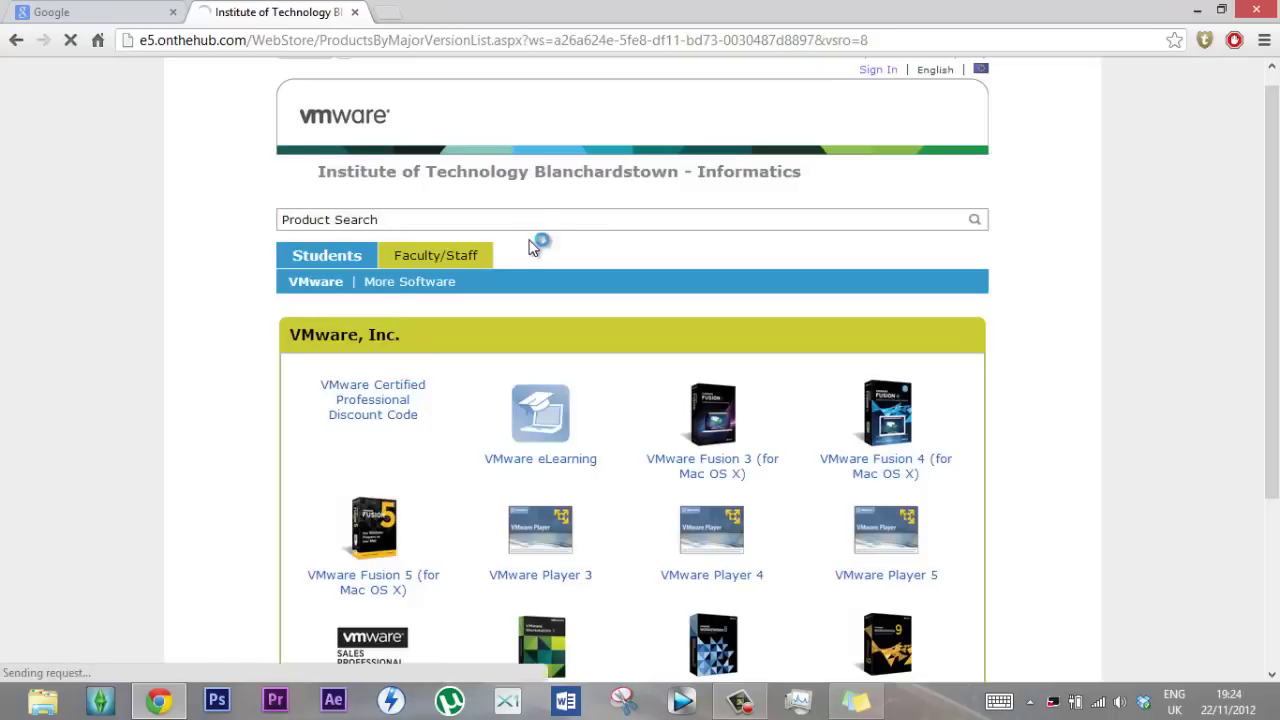
# Step: Check the store's More Software, then return to the institution list's I section
pyautogui.scroll(-3, 531, 232)
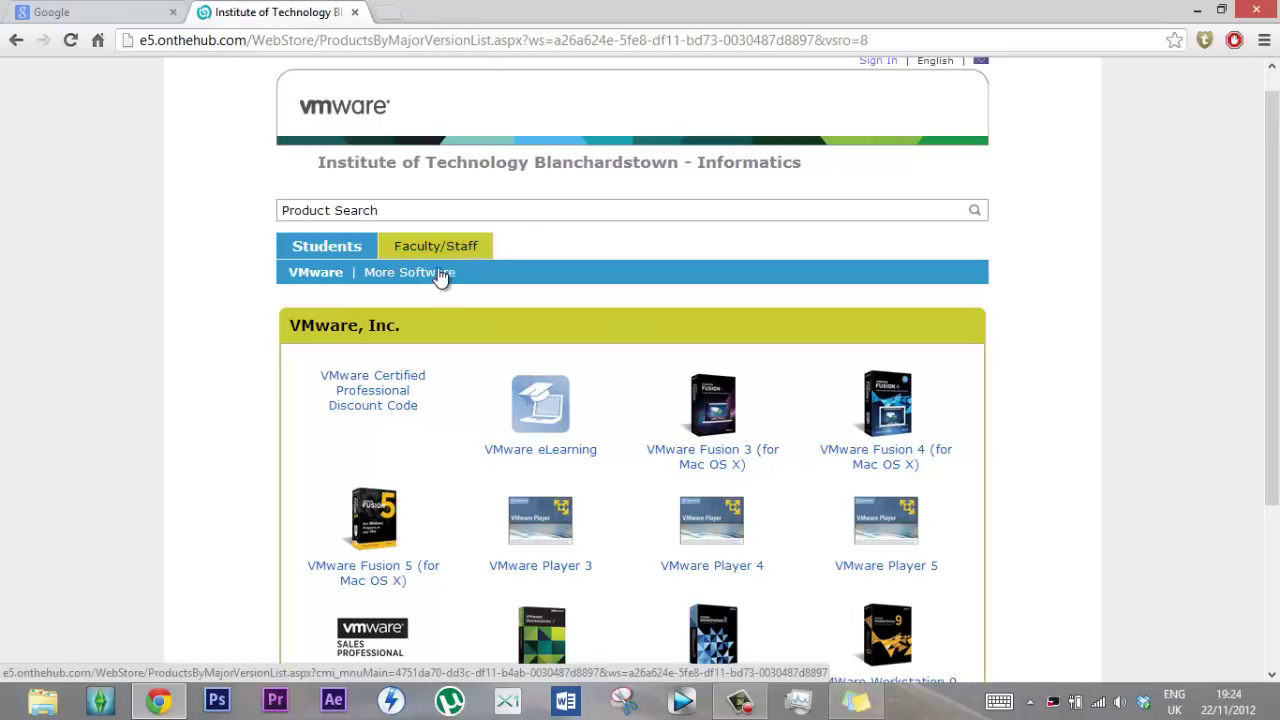
pyautogui.click(438, 277)
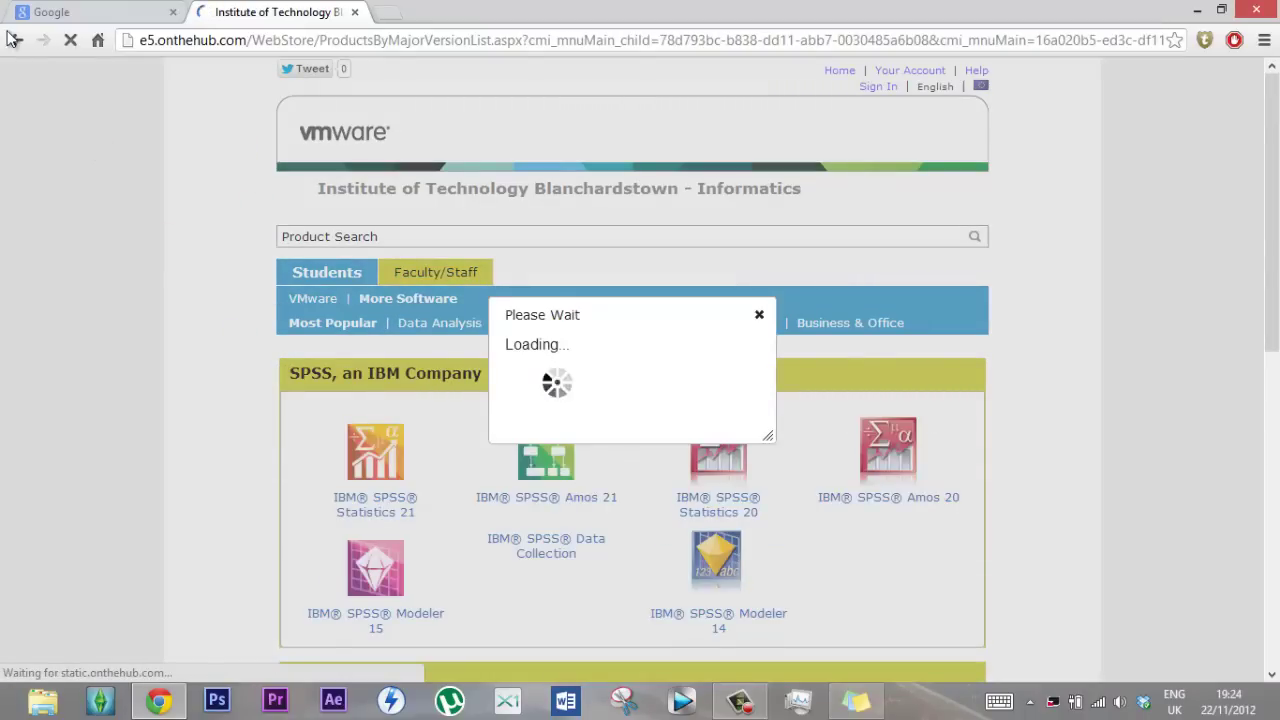
pyautogui.click(13, 39)
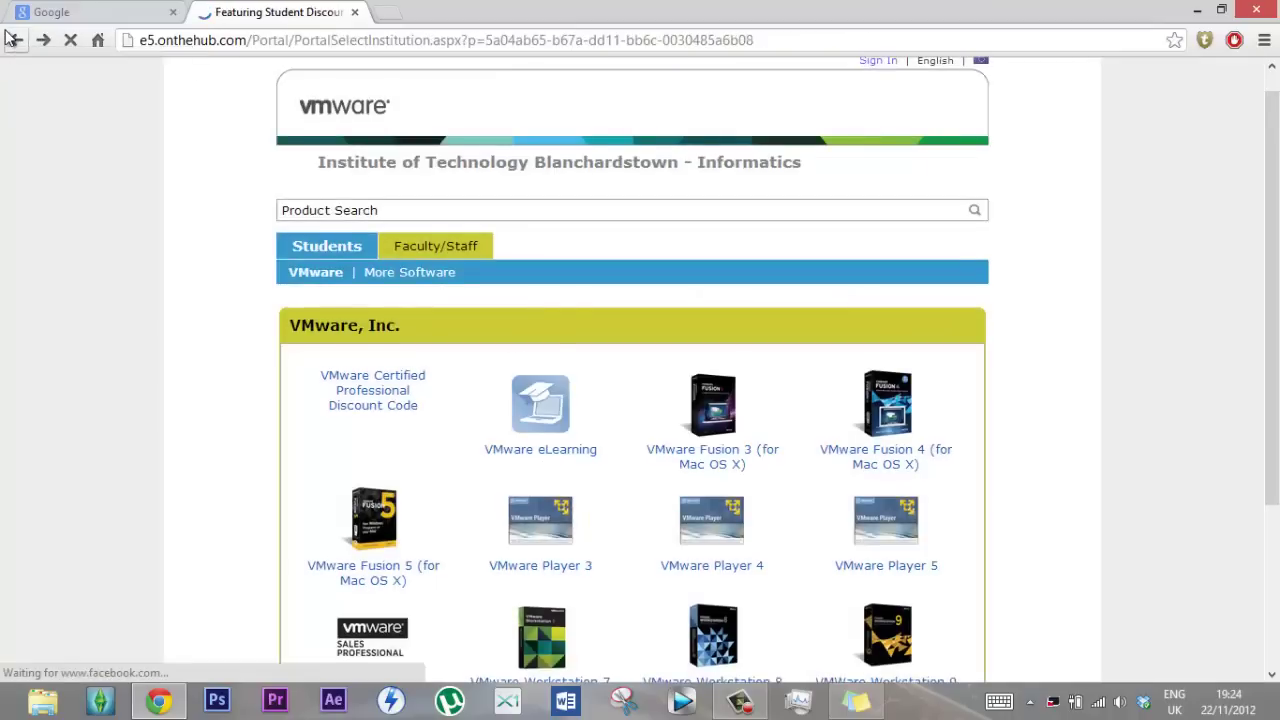
pyautogui.click(13, 39)
pyautogui.scroll(-10, 206, 126)
pyautogui.scroll(-4, 206, 126)
pyautogui.scroll(7, 206, 126)
pyautogui.scroll(-1, 206, 126)
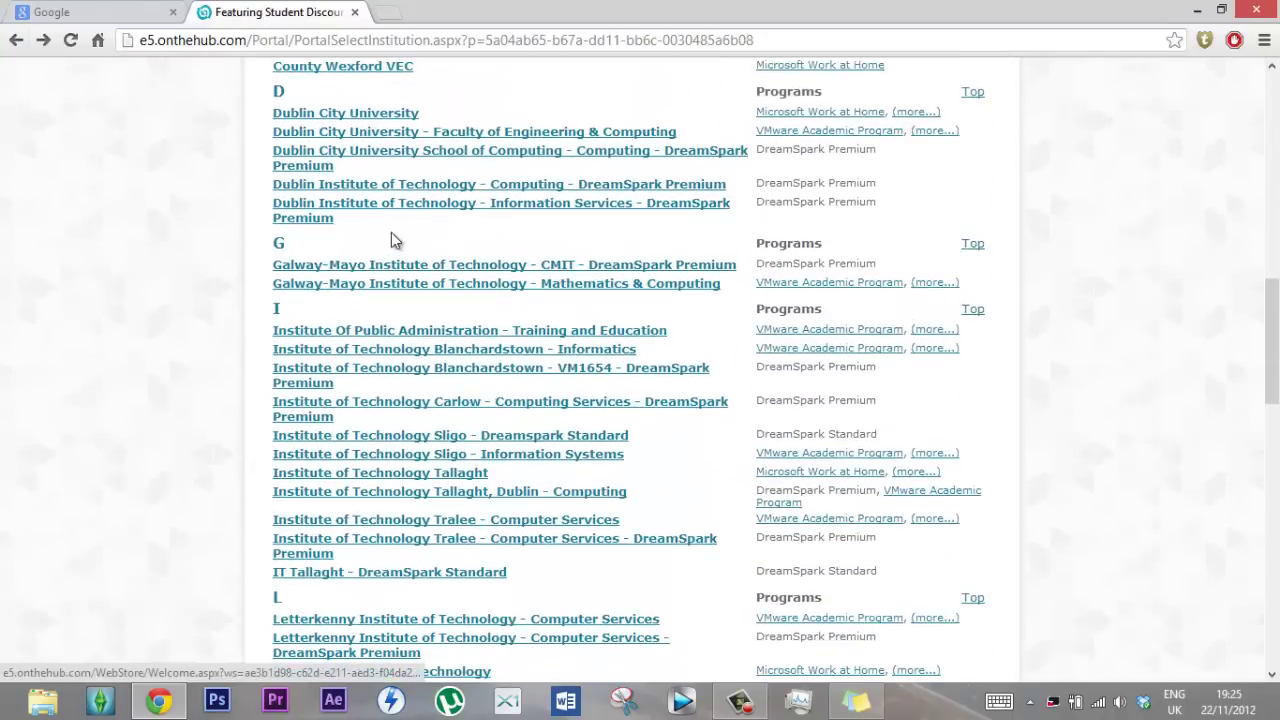
pyautogui.scroll(-4, 391, 240)
pyautogui.scroll(2, 393, 245)
pyautogui.scroll(1, 394, 243)
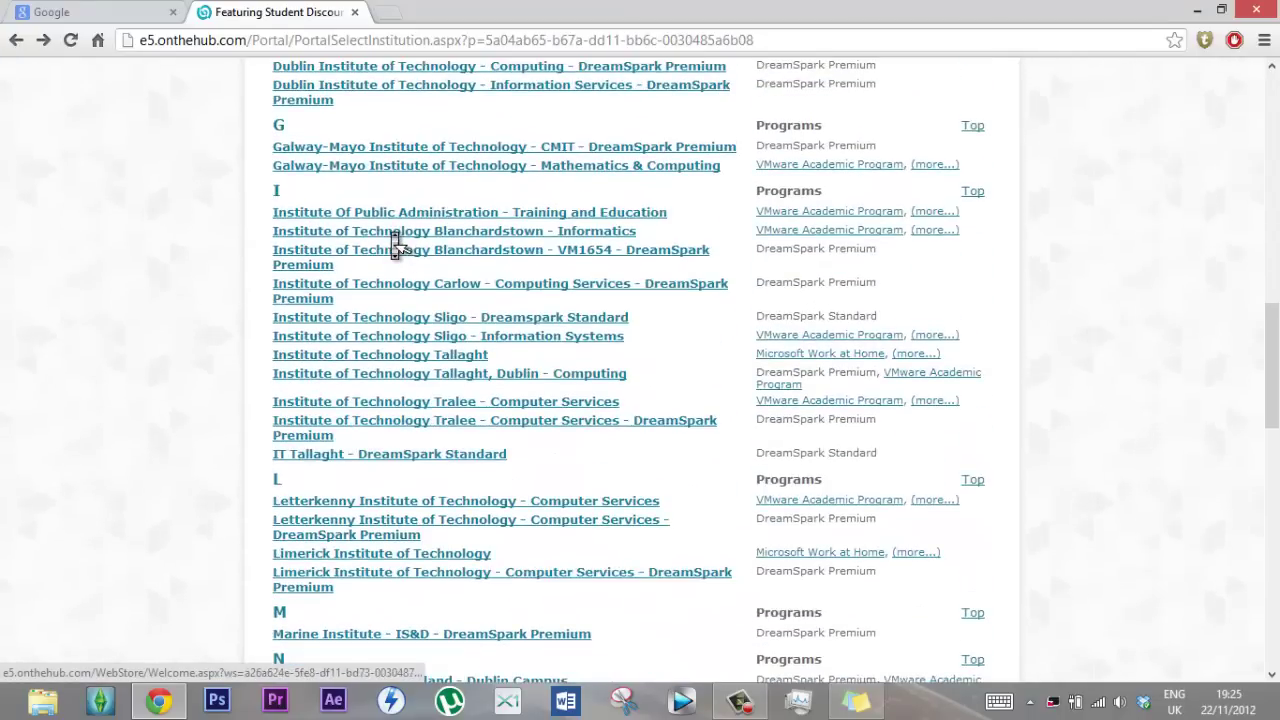
# Step: Open the Blanchardstown VM1654 DreamSpark Premium store and its Microsoft Windows 8 page
pyautogui.click(398, 258)
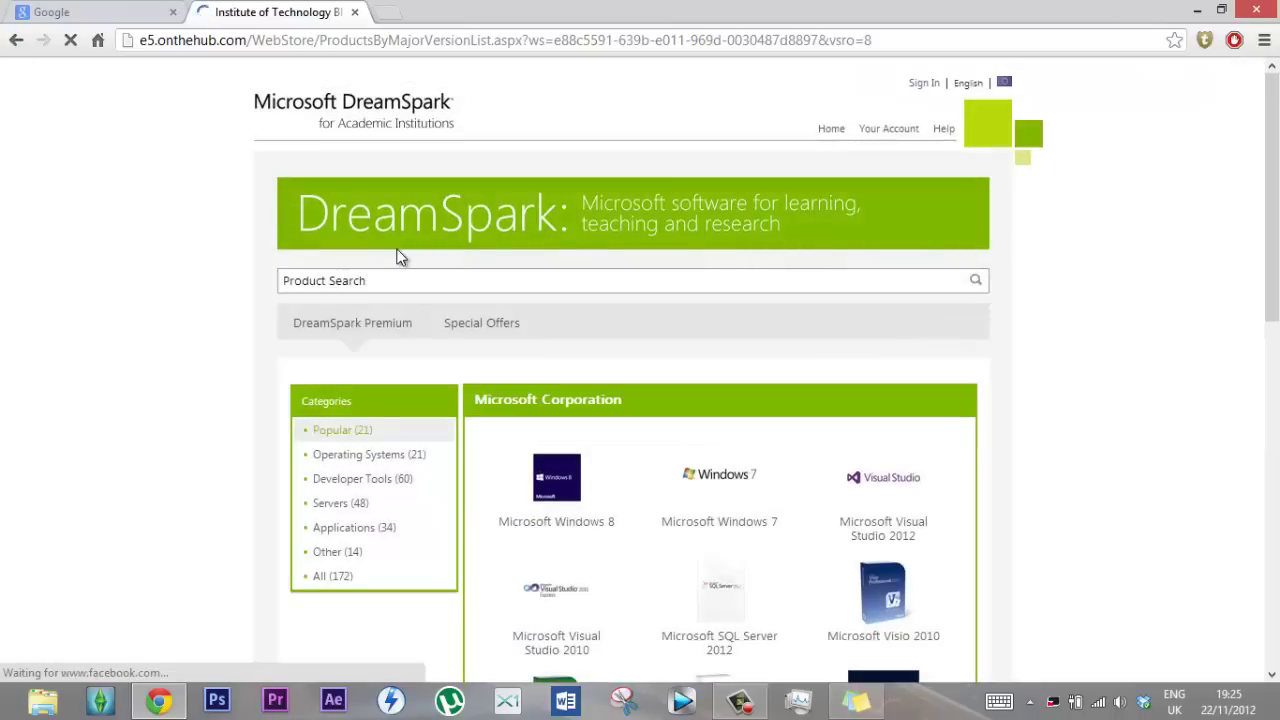
pyautogui.scroll(-2, 398, 256)
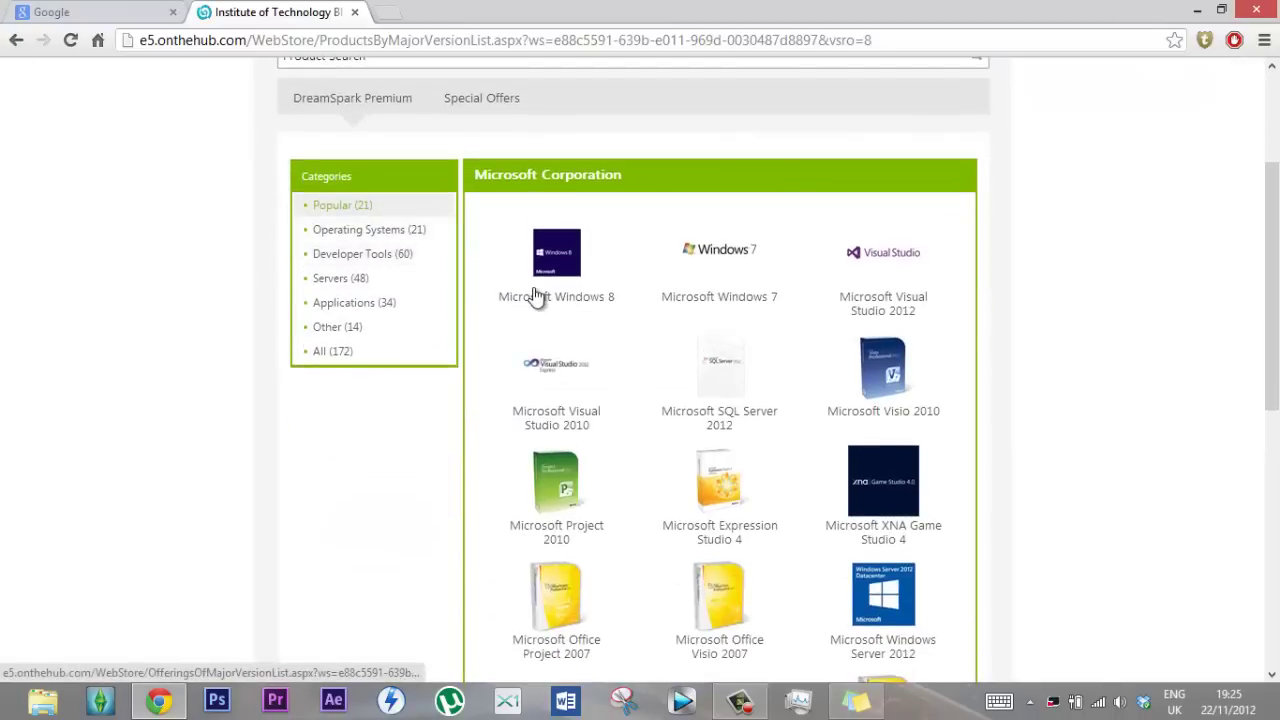
pyautogui.click(537, 296)
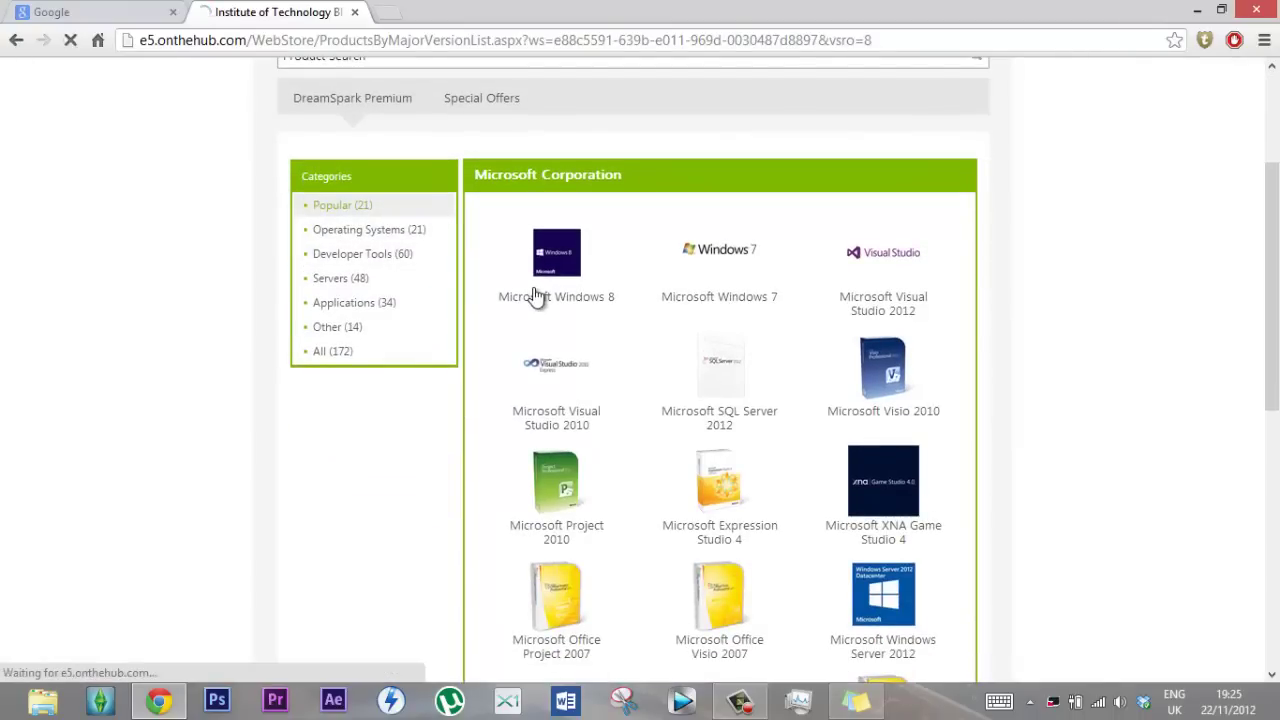
pyautogui.scroll(-4, 655, 342)
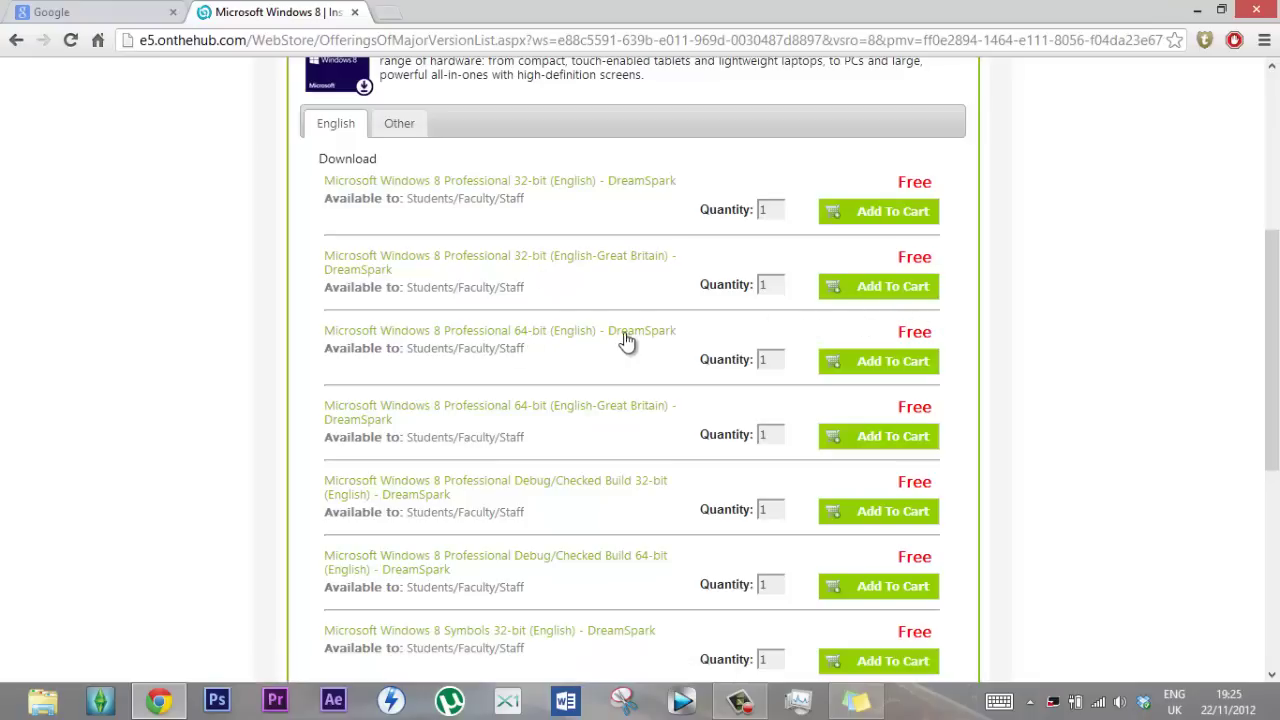
# Step: Browse the free English Windows 8 Professional 32-bit and 64-bit download offerings
pyautogui.middleClick(533, 340)
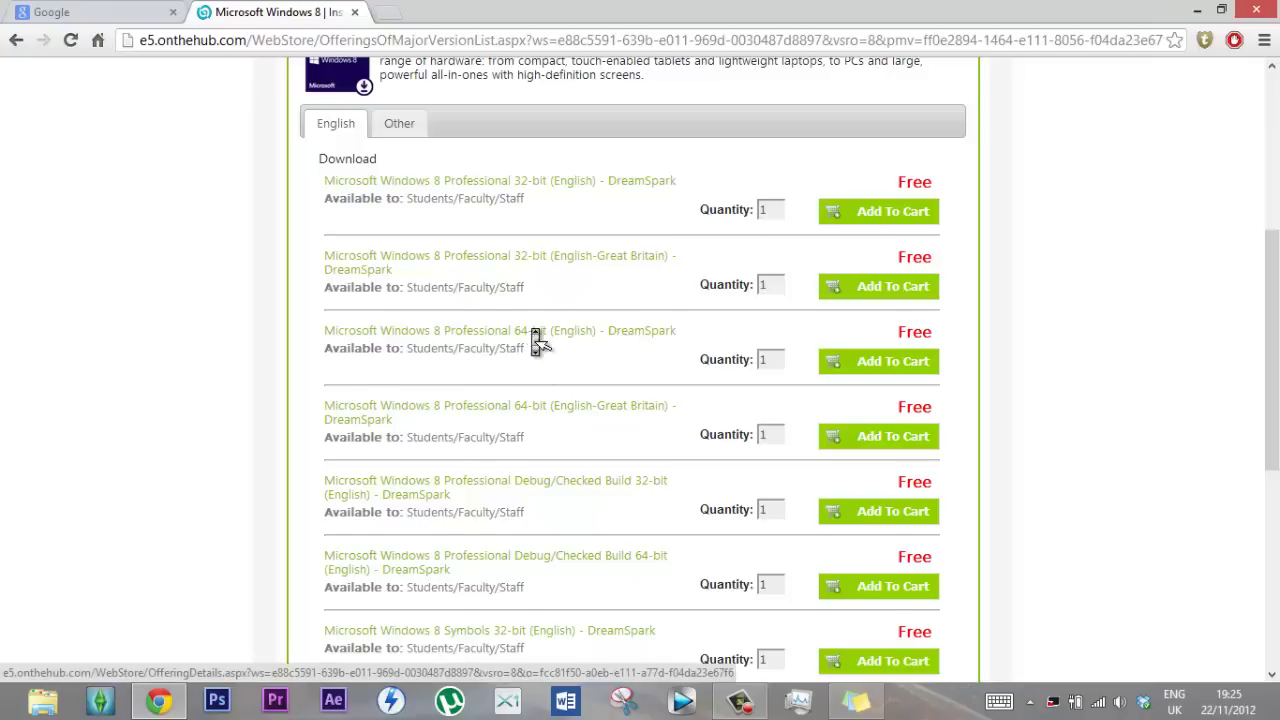
pyautogui.scroll(5, 533, 340)
pyautogui.middleClick(533, 340)
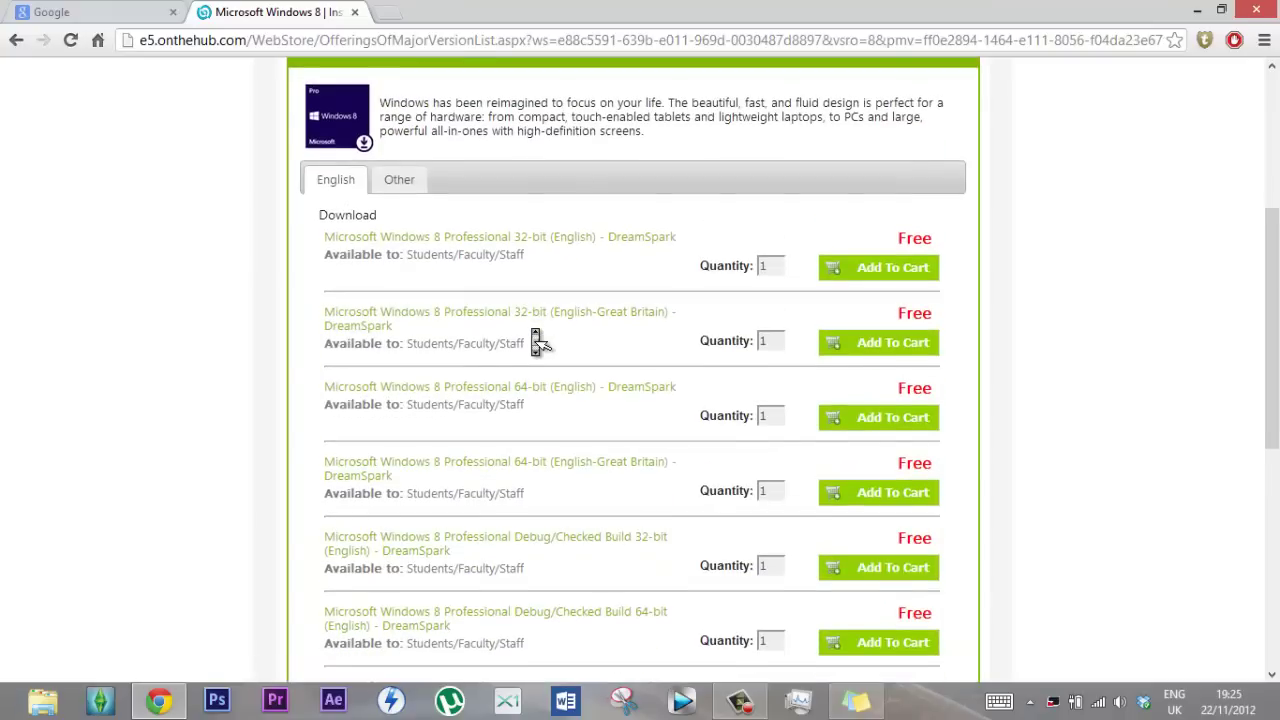
pyautogui.scroll(1, 533, 337)
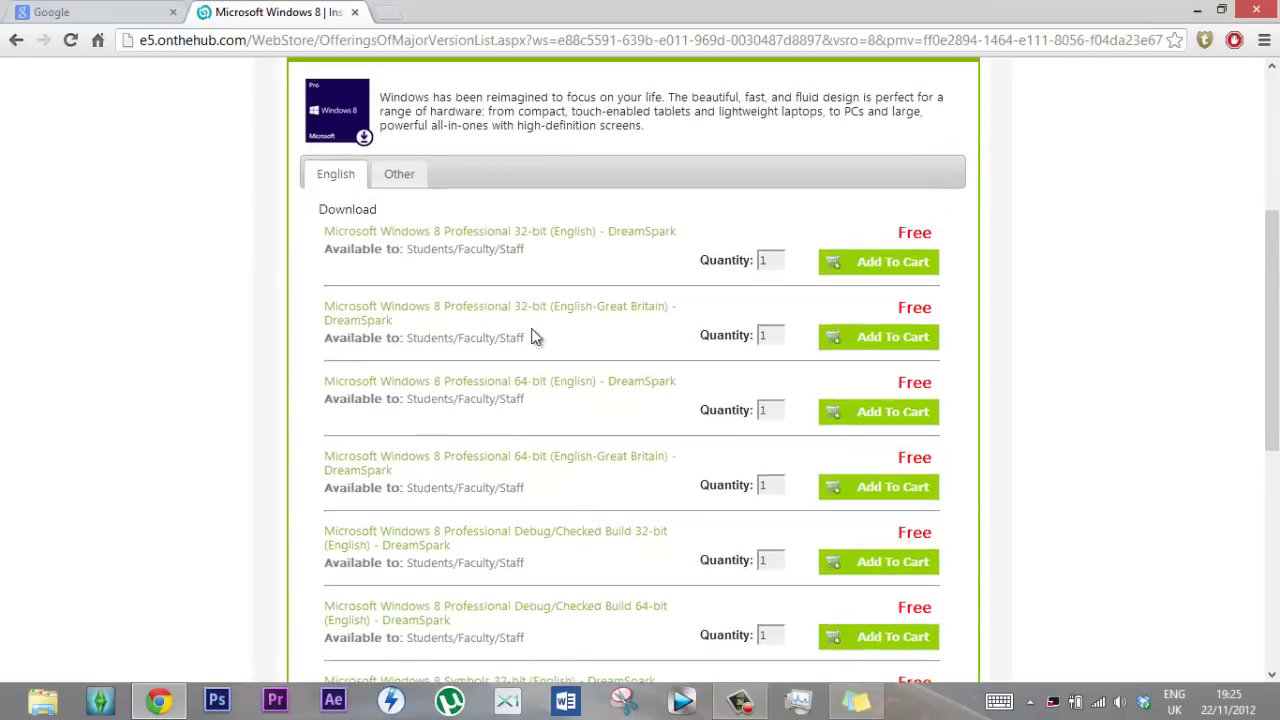
pyautogui.scroll(2, 533, 337)
pyautogui.scroll(-1, 533, 337)
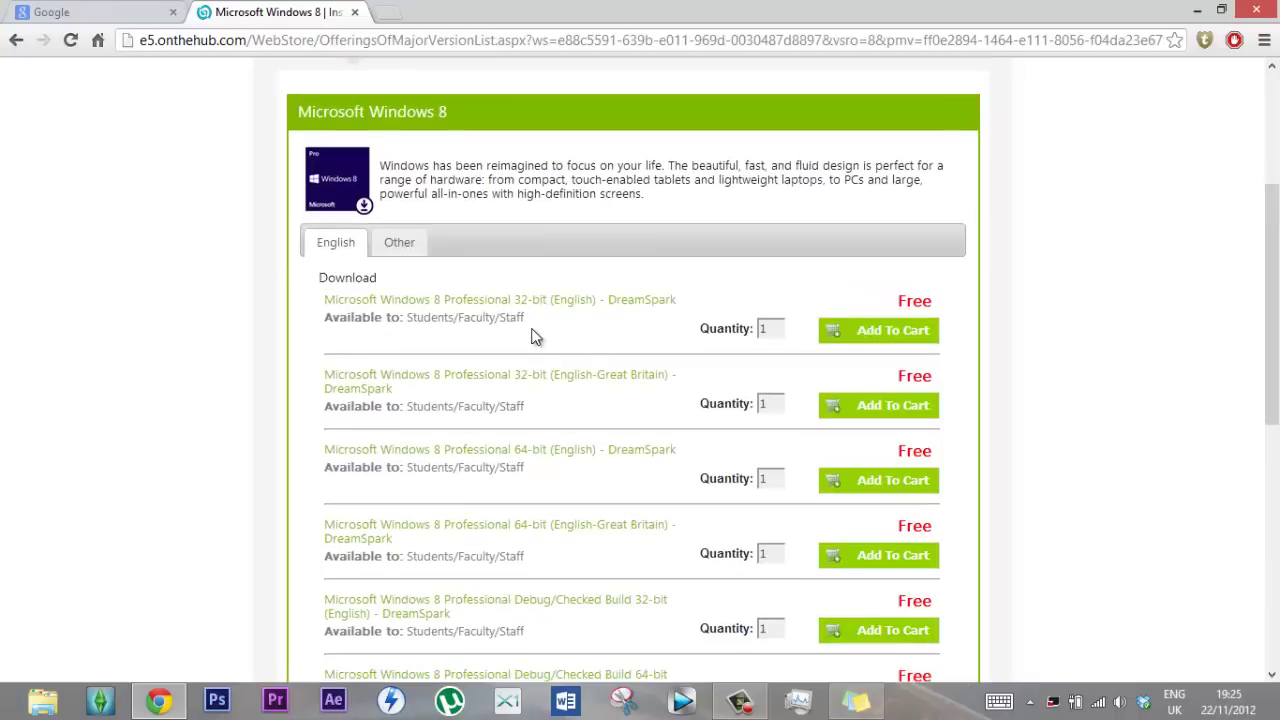
pyautogui.scroll(-1, 533, 337)
pyautogui.scroll(2, 533, 337)
pyautogui.middleClick(535, 340)
pyautogui.scroll(-2, 535, 340)
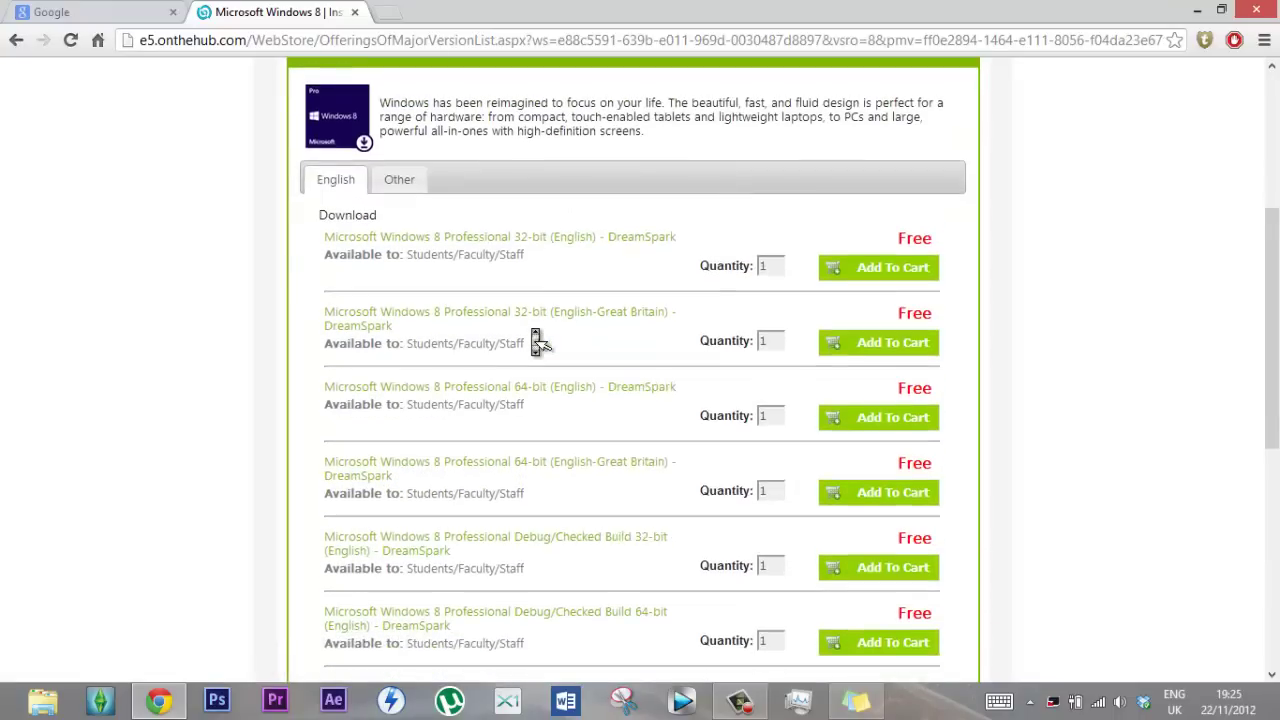
pyautogui.scroll(1, 535, 340)
pyautogui.scroll(-2, 535, 340)
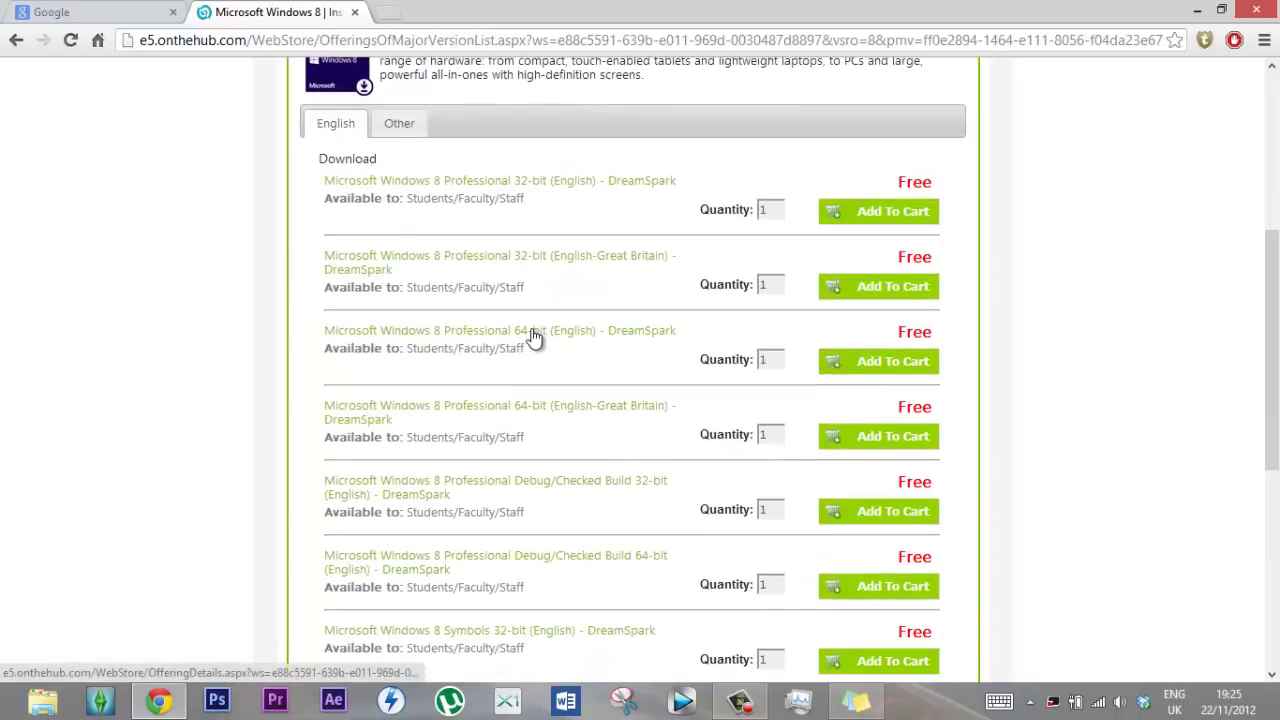
pyautogui.middleClick(550, 290)
pyautogui.scroll(2, 550, 290)
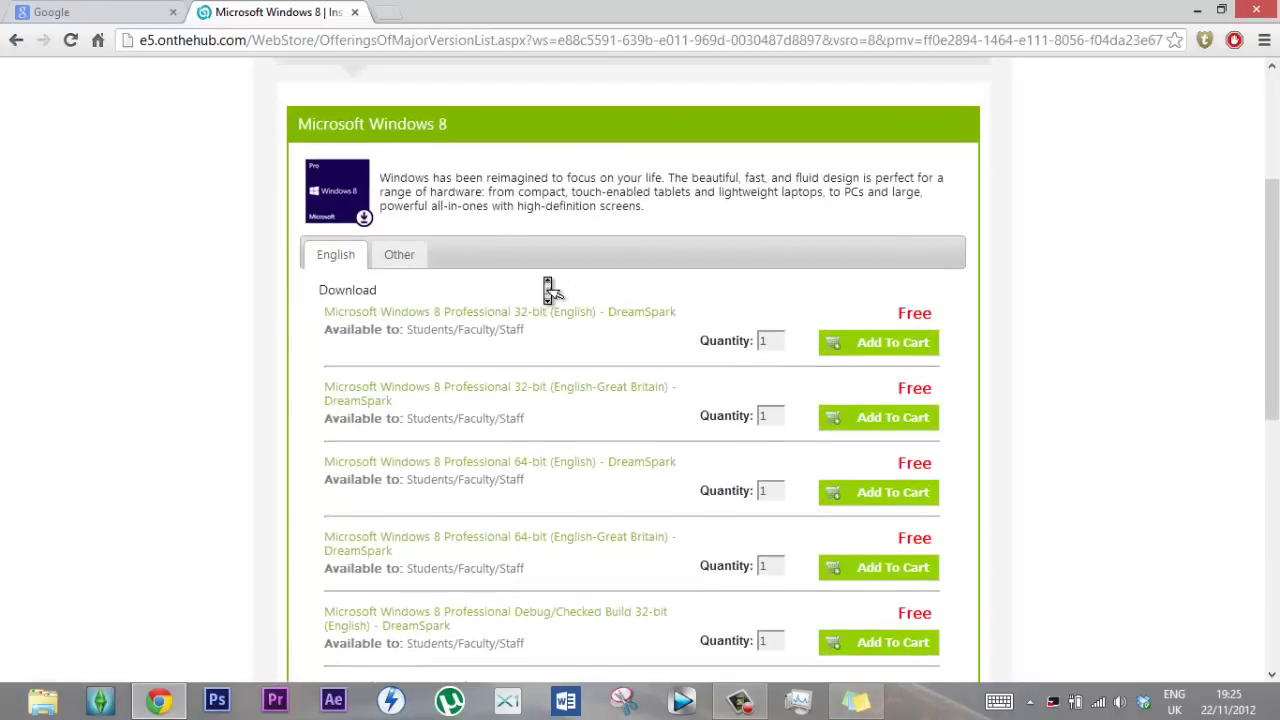
pyautogui.scroll(-1, 550, 290)
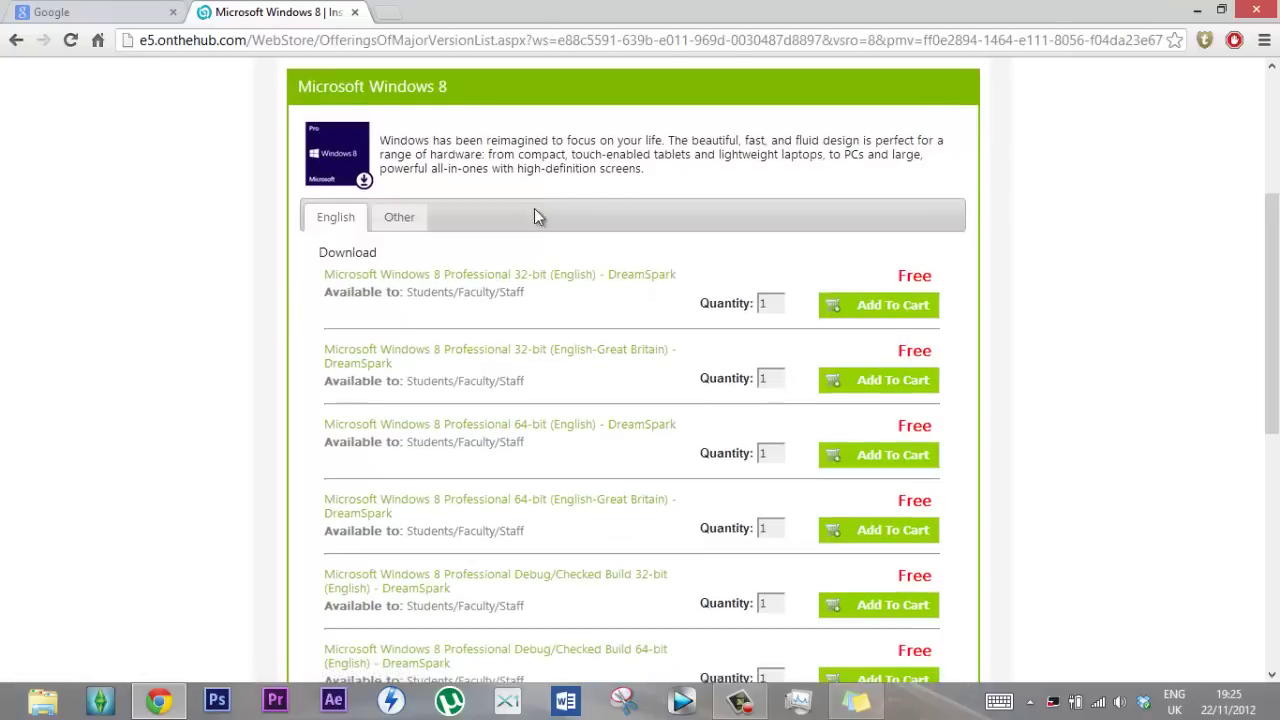
# Step: Check the PC's System information (64-bit OS, activation) via Computer, then close those windows
pyautogui.click(2, 717)
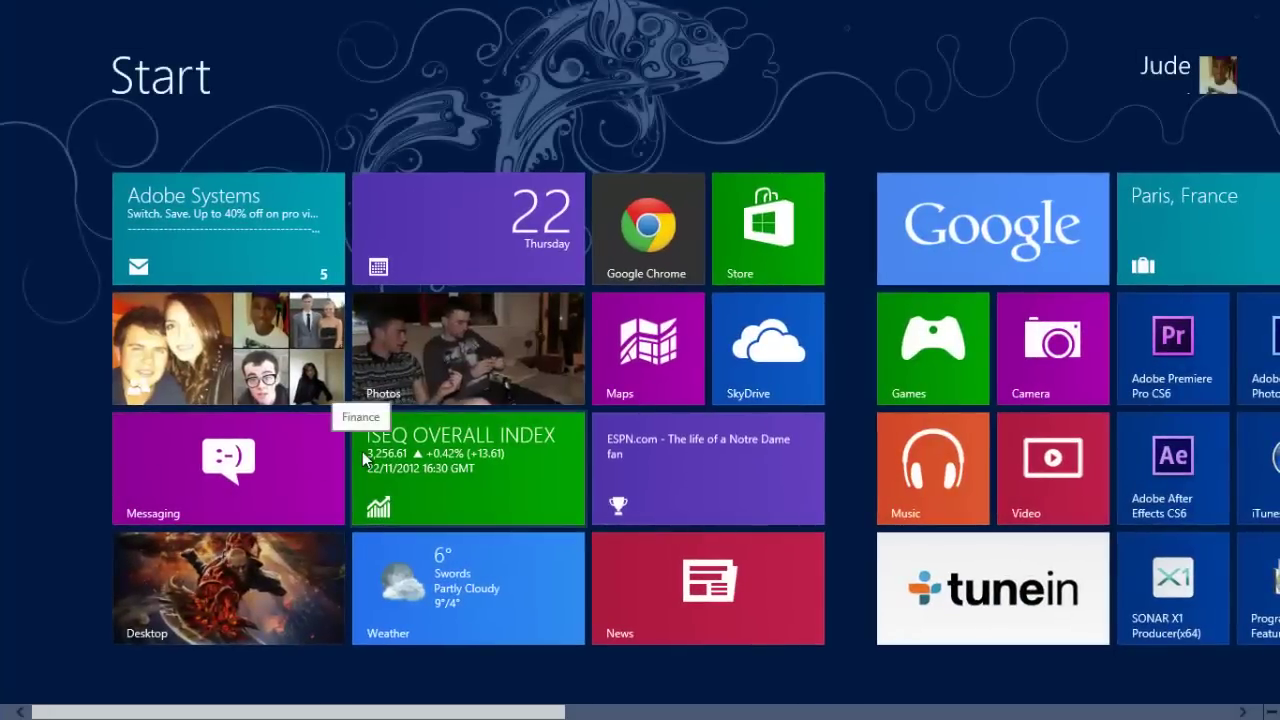
pyautogui.write('com')
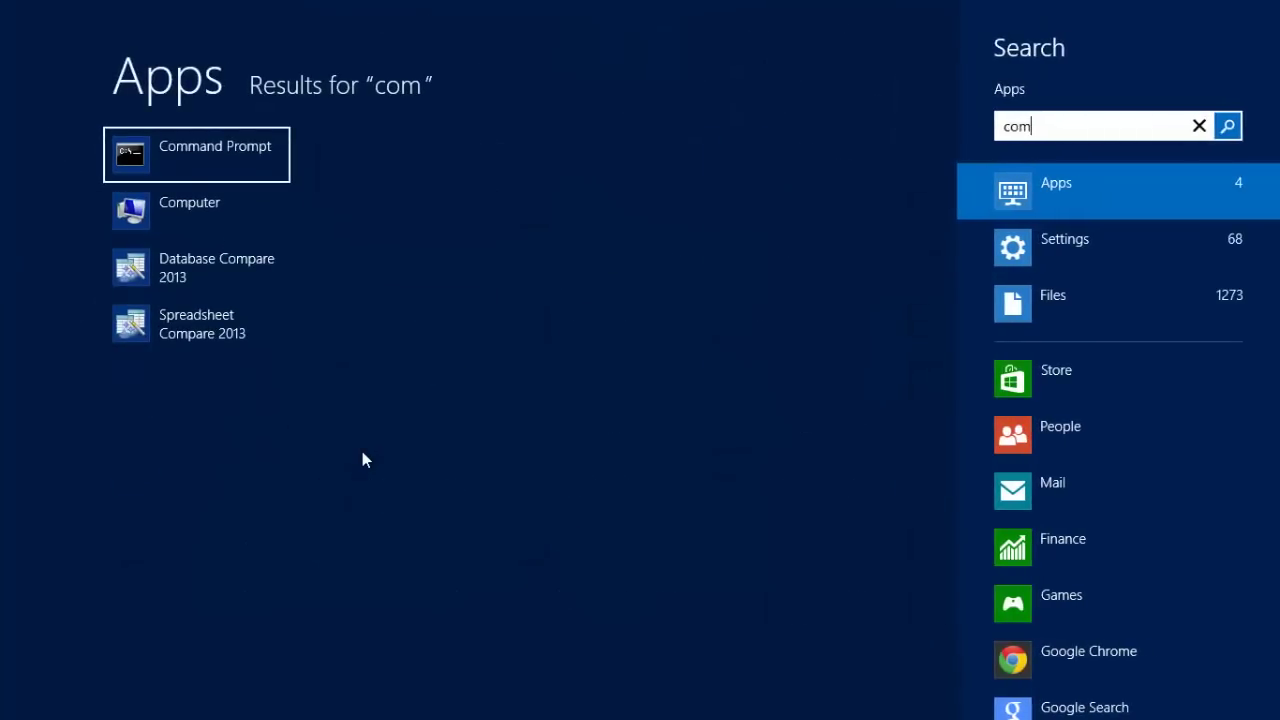
pyautogui.click(239, 212)
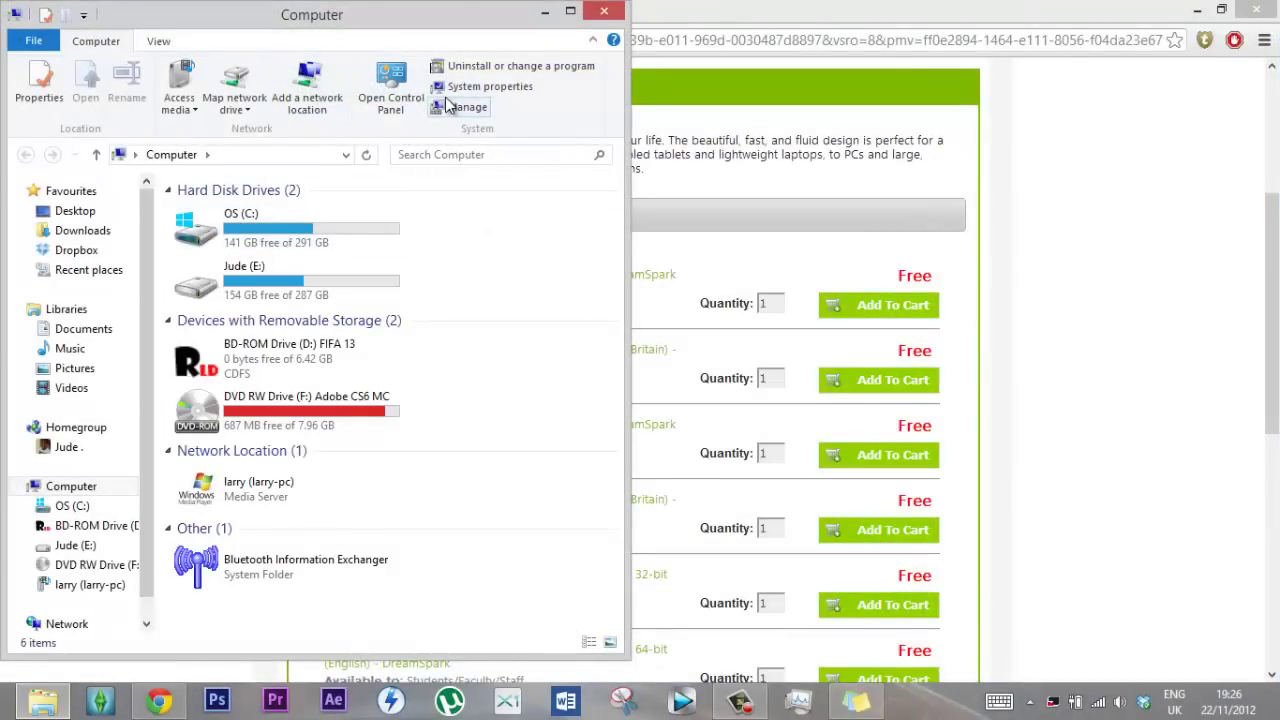
pyautogui.click(485, 87)
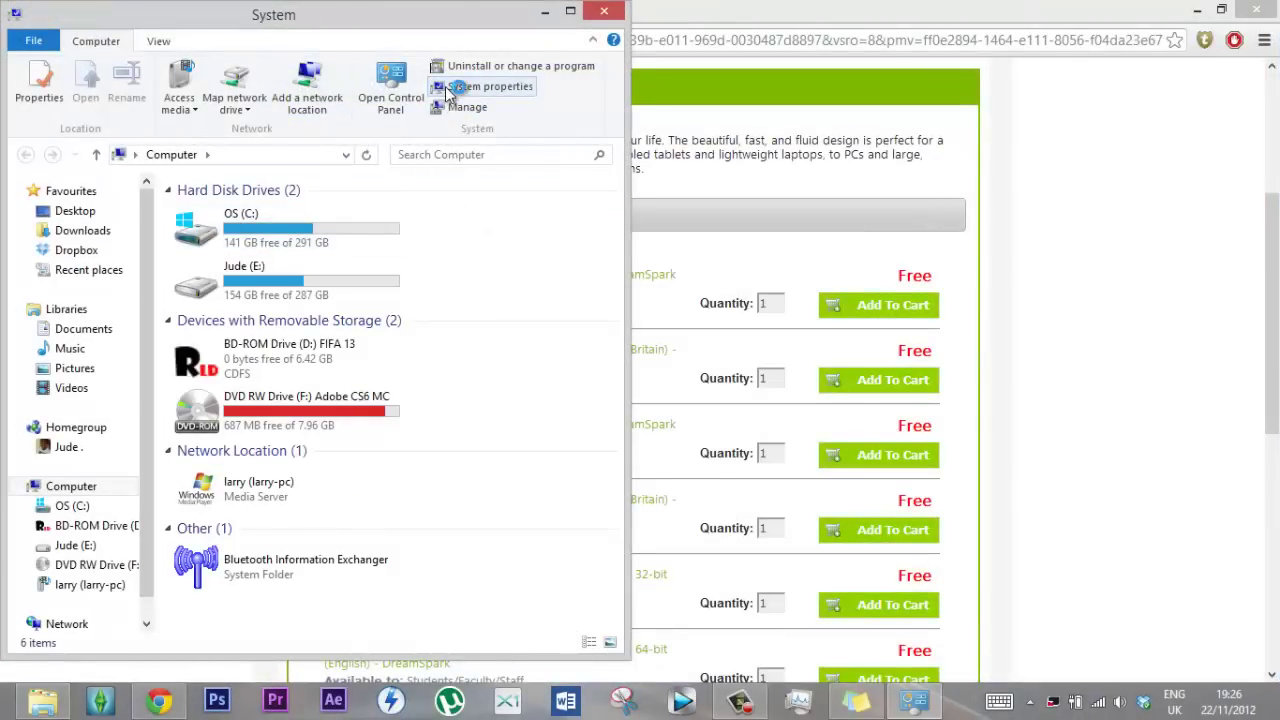
pyautogui.click(570, 13)
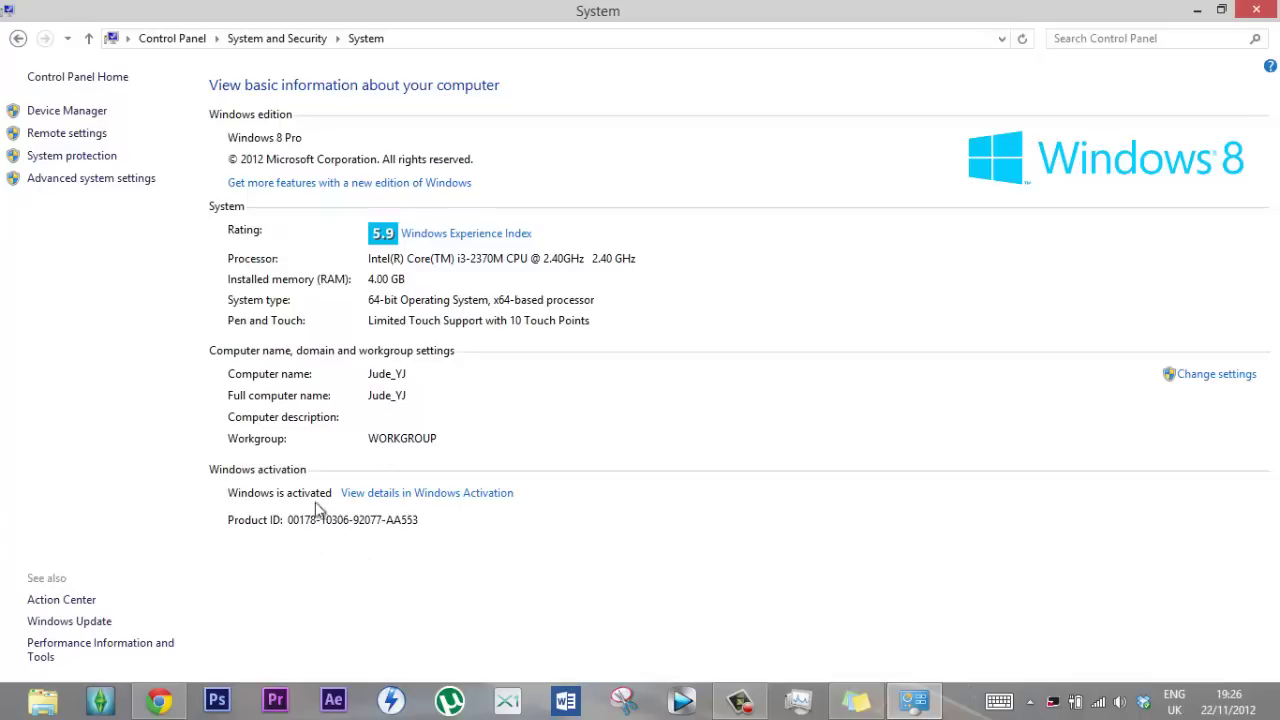
pyautogui.click(432, 495)
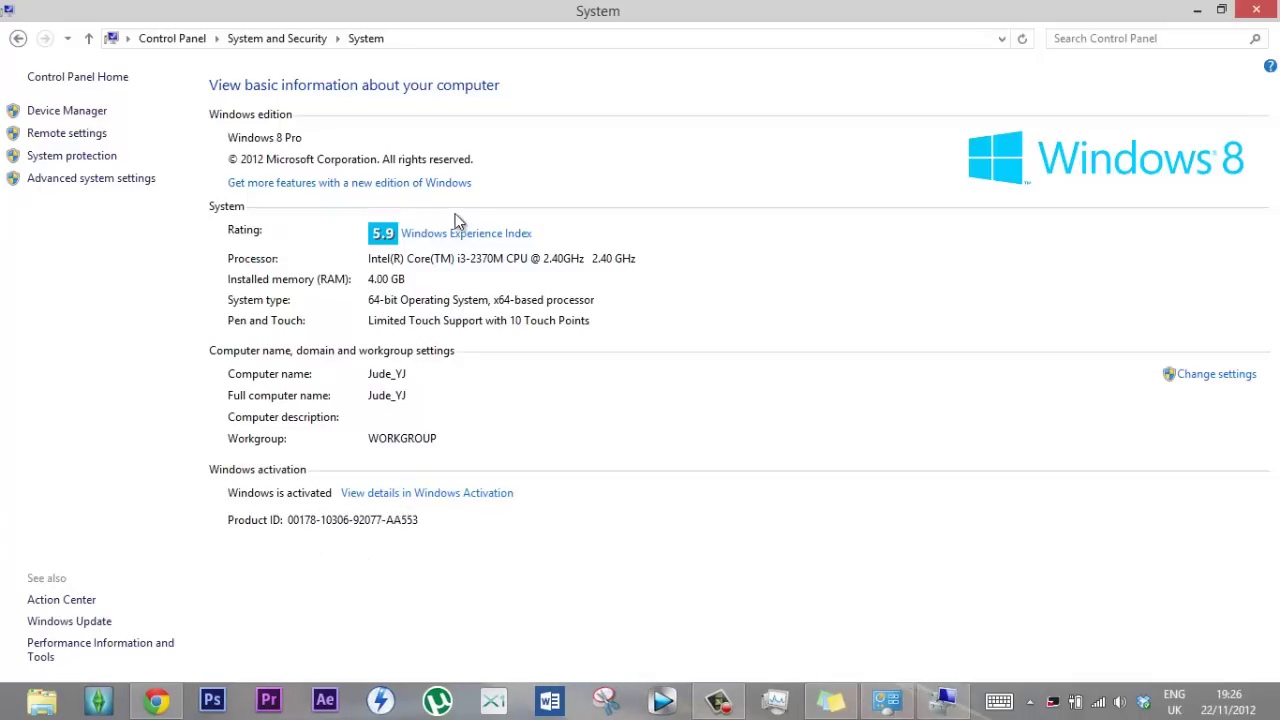
pyautogui.click(1256, 9)
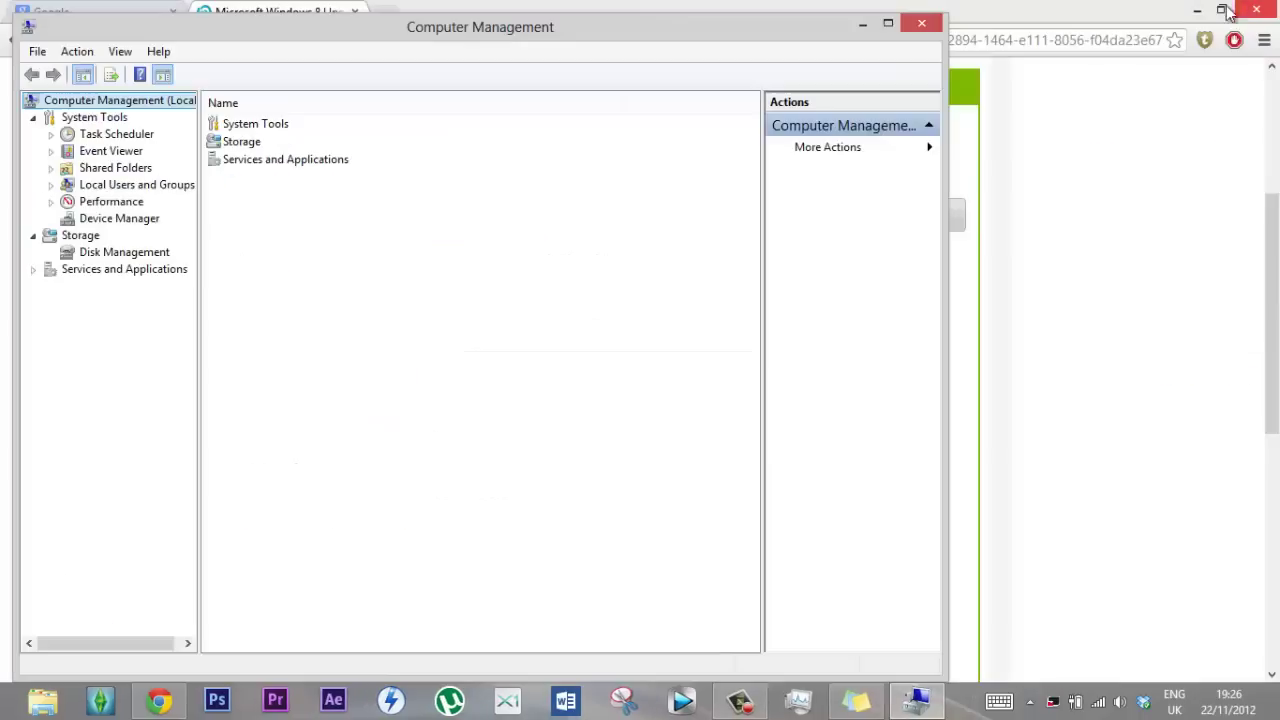
pyautogui.click(920, 27)
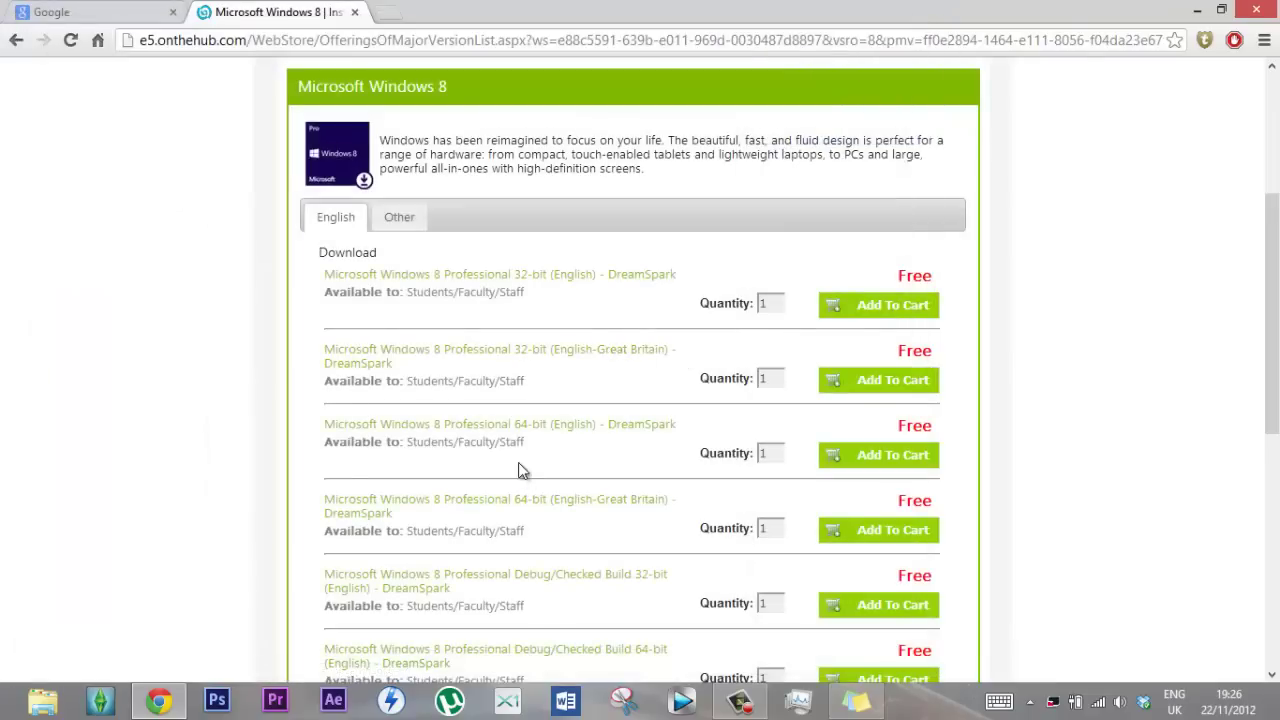
# Step: Open the Windows 8 Professional 32-bit (English-Great Britain) product page
pyautogui.scroll(-5, 518, 462)
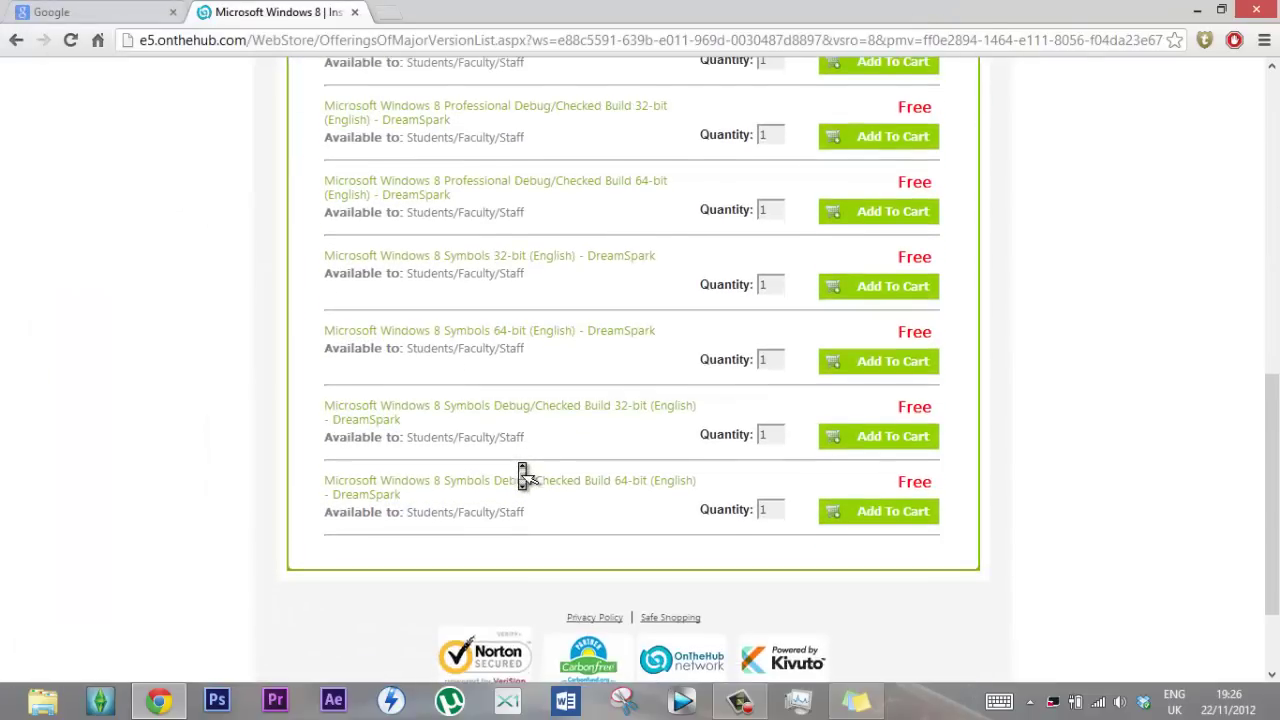
pyautogui.scroll(1, 521, 476)
pyautogui.scroll(6, 520, 470)
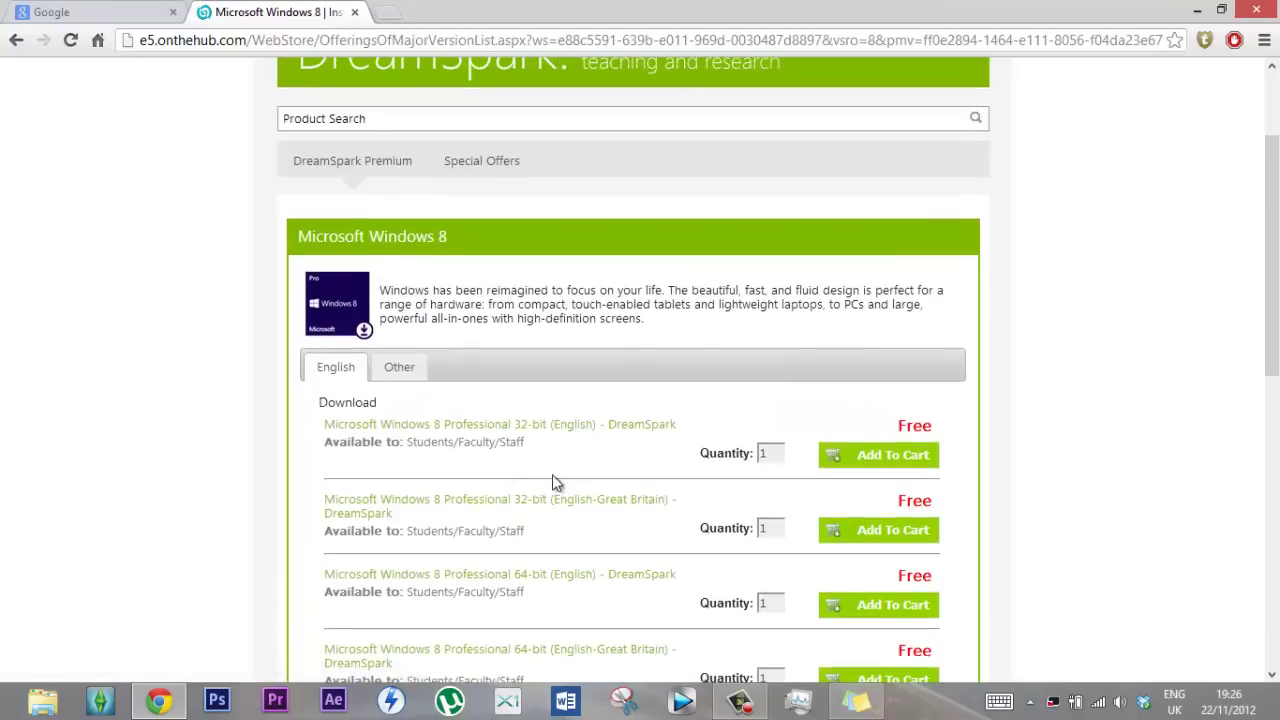
pyautogui.click(545, 505)
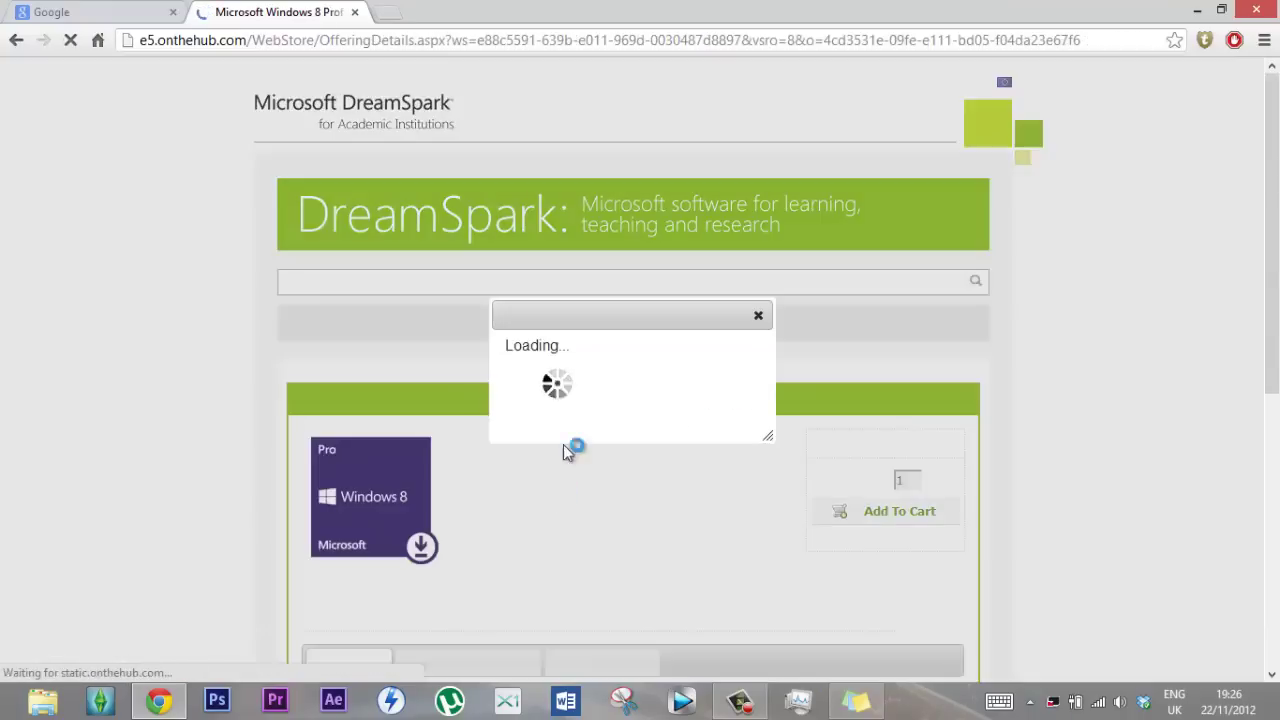
# Step: Review its System Requirements and eligibility, then add it to the cart
pyautogui.scroll(-2, 617, 372)
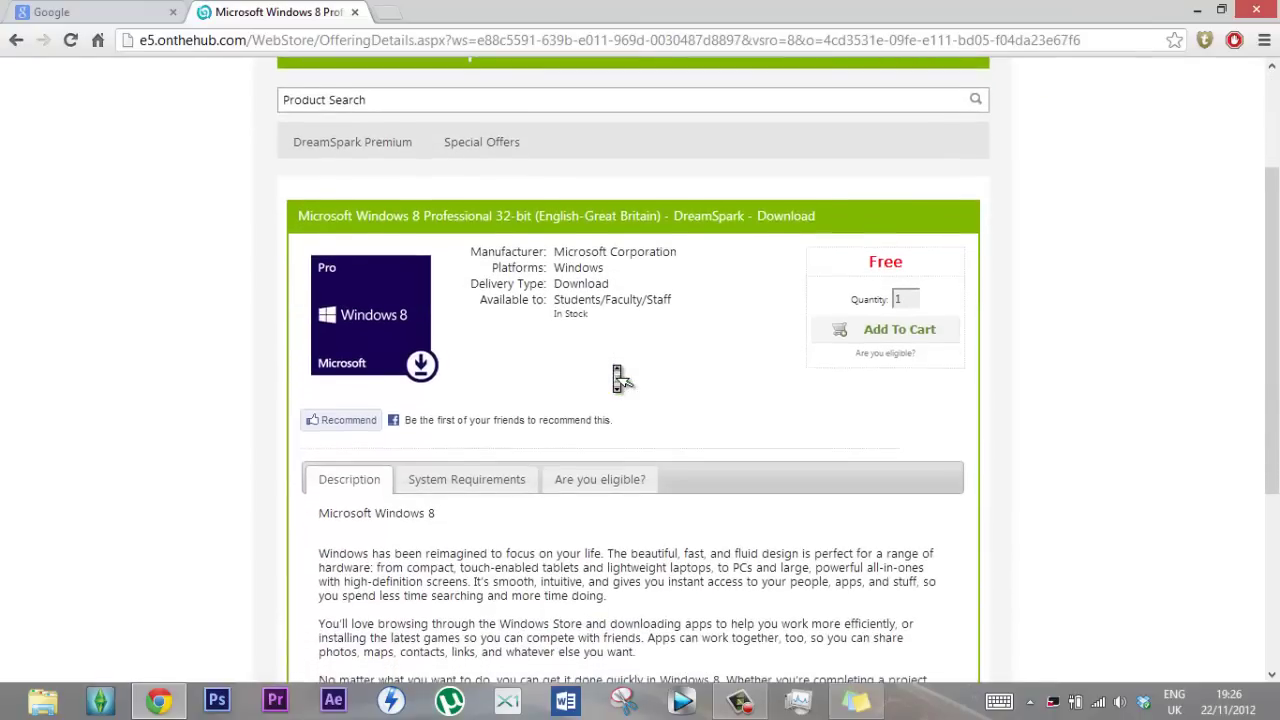
pyautogui.scroll(1, 617, 375)
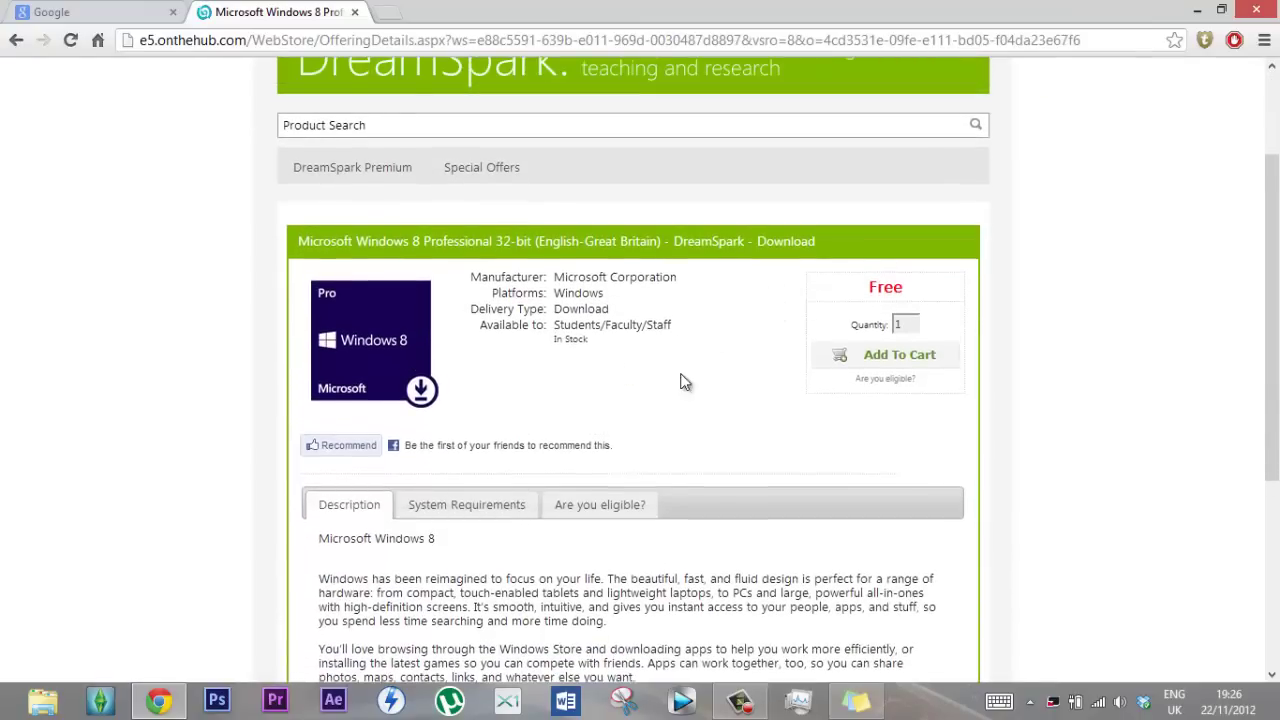
pyautogui.scroll(-4, 721, 430)
pyautogui.scroll(1, 725, 428)
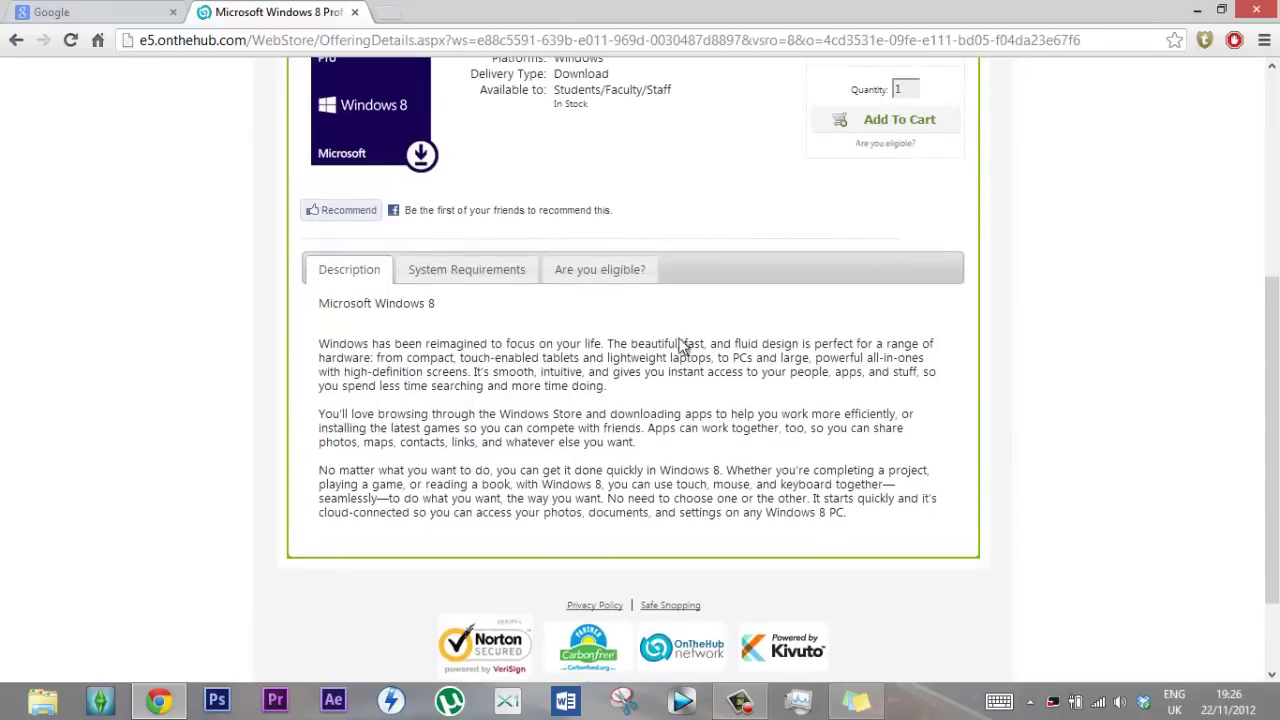
pyautogui.click(610, 277)
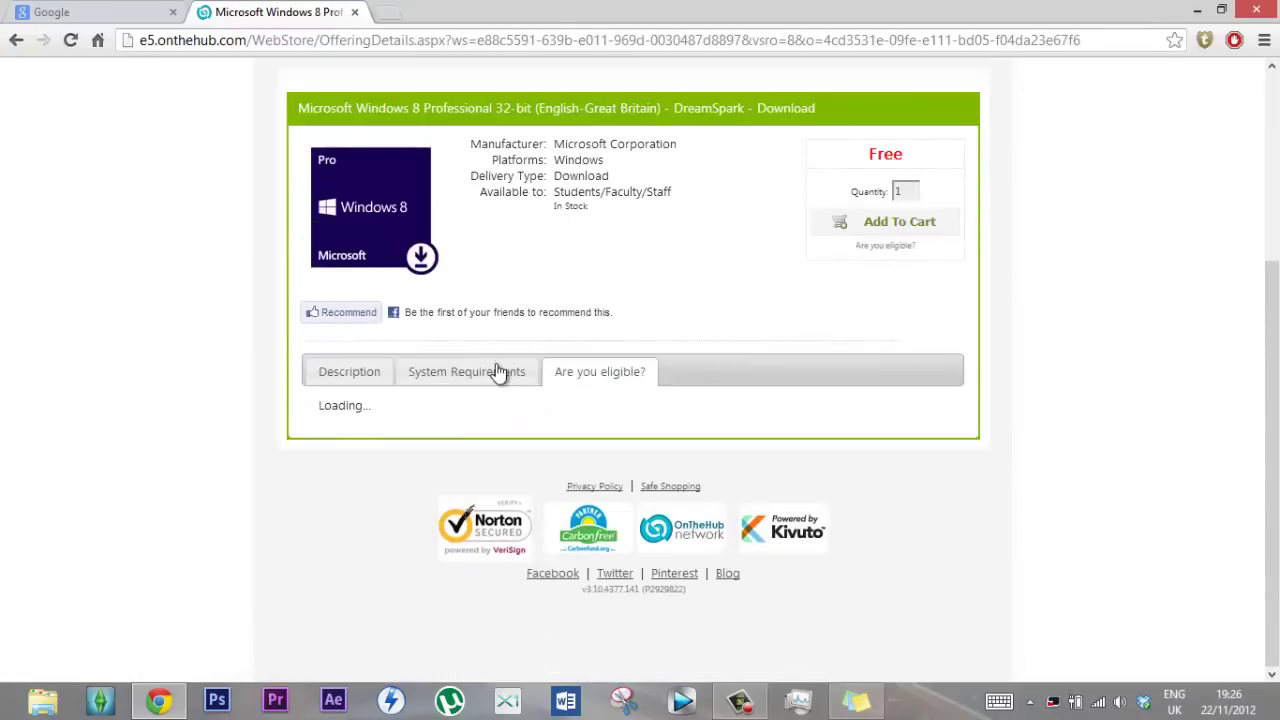
pyautogui.click(493, 370)
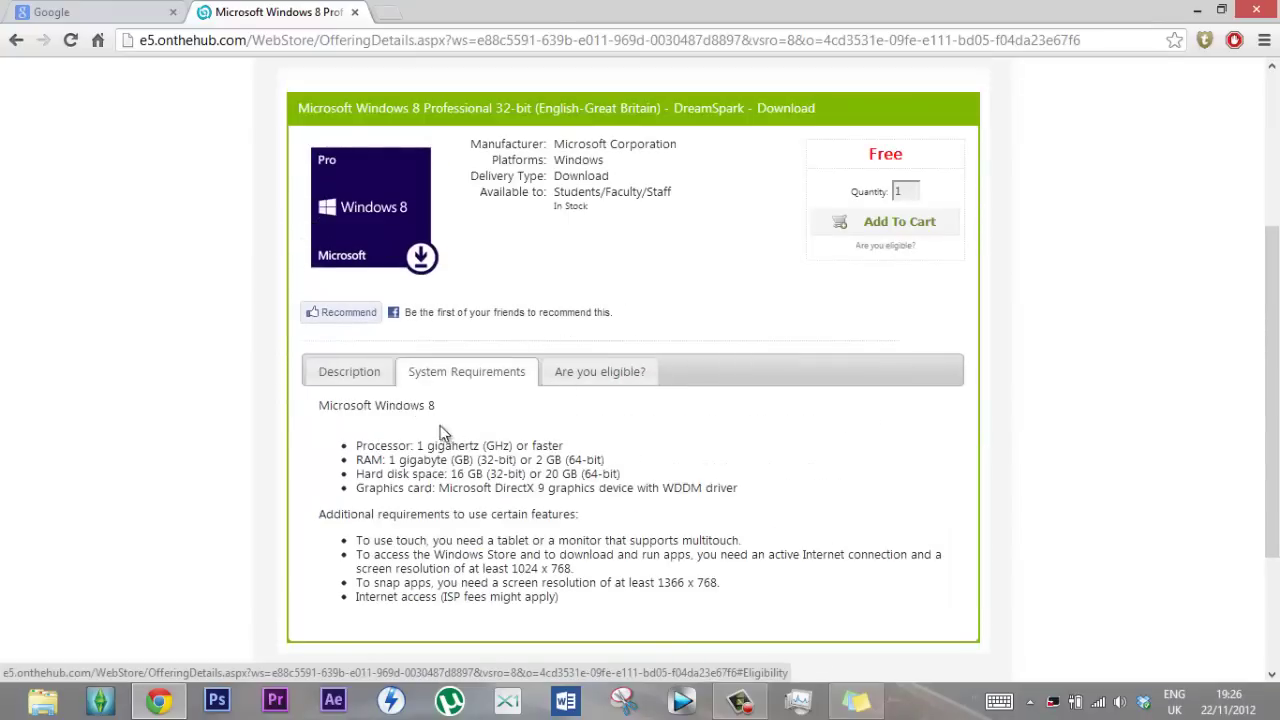
pyautogui.click(580, 378)
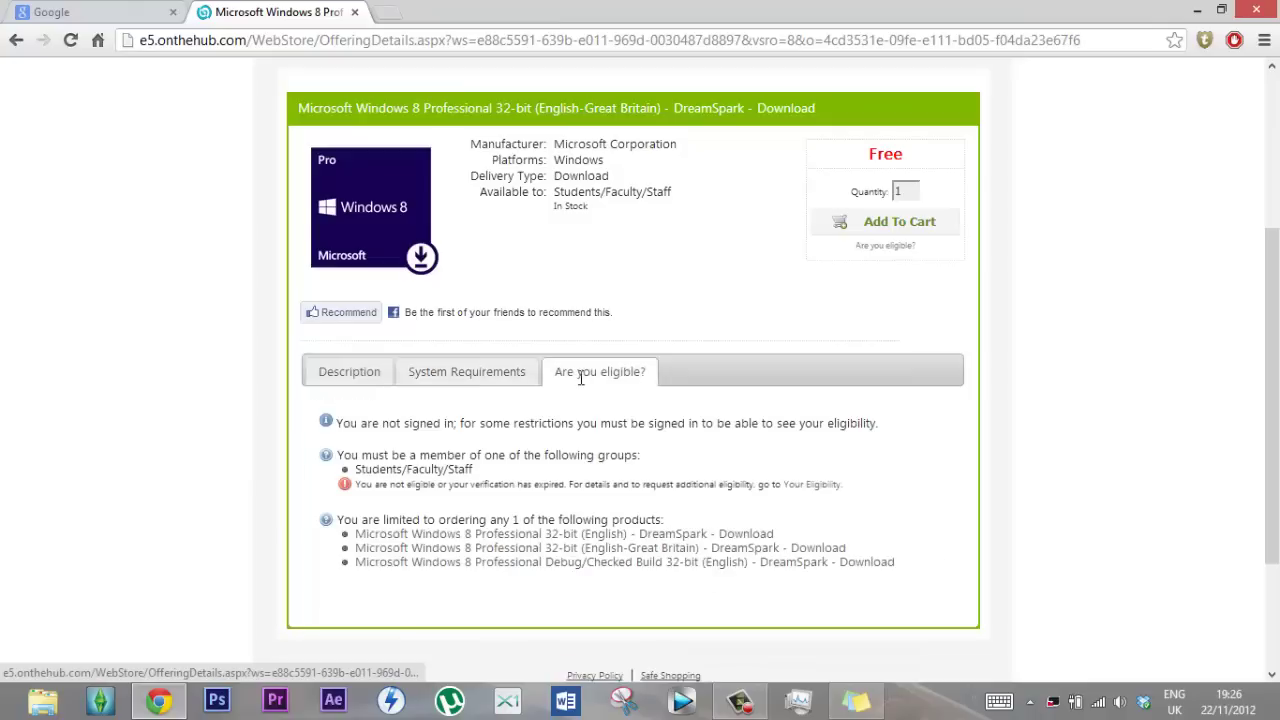
pyautogui.click(903, 228)
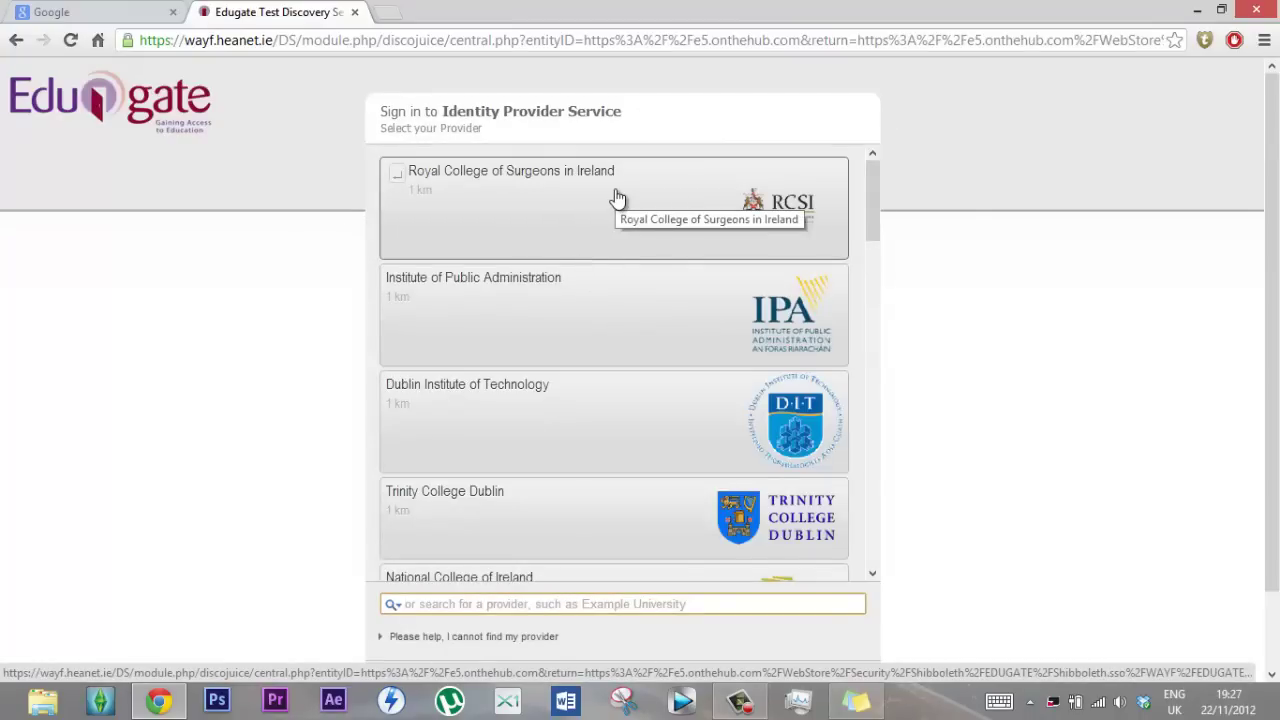
# Step: Choose Institute of Technology Blanchardstown in Edugate and sign in with the student username and password
pyautogui.scroll(-12, 617, 198)
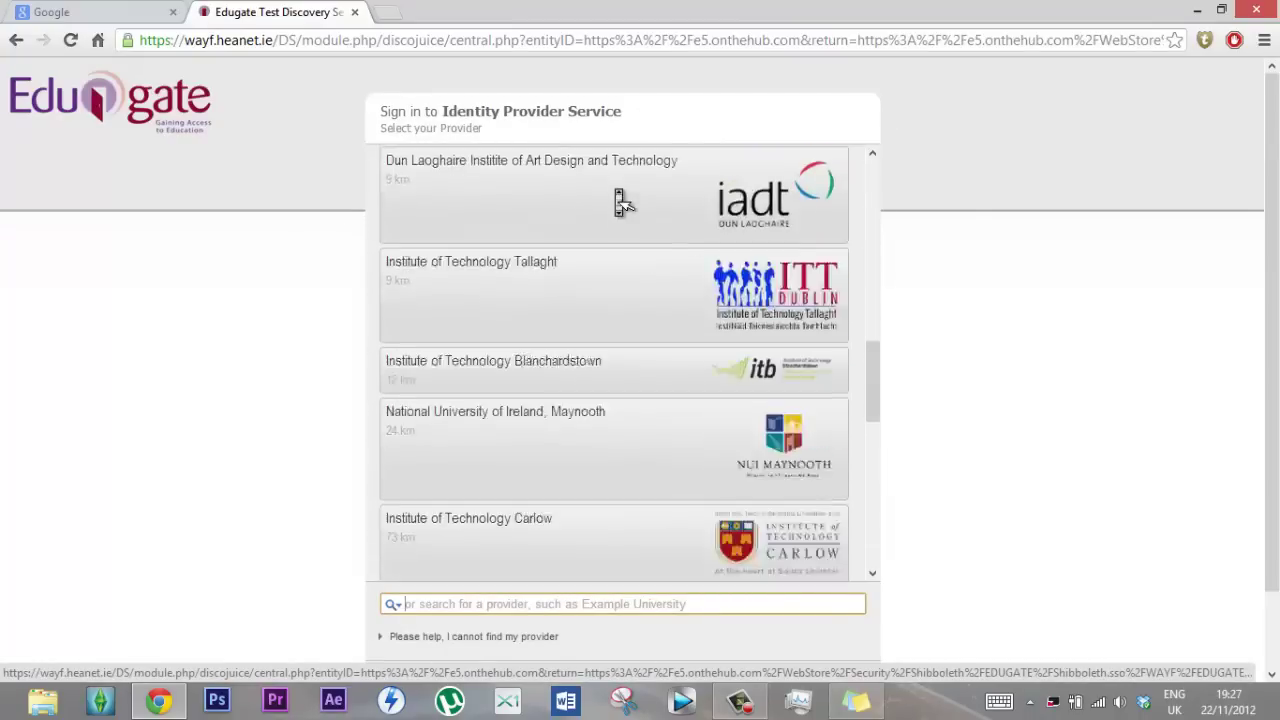
pyautogui.scroll(-3, 617, 198)
pyautogui.scroll(2, 618, 205)
pyautogui.click(613, 233)
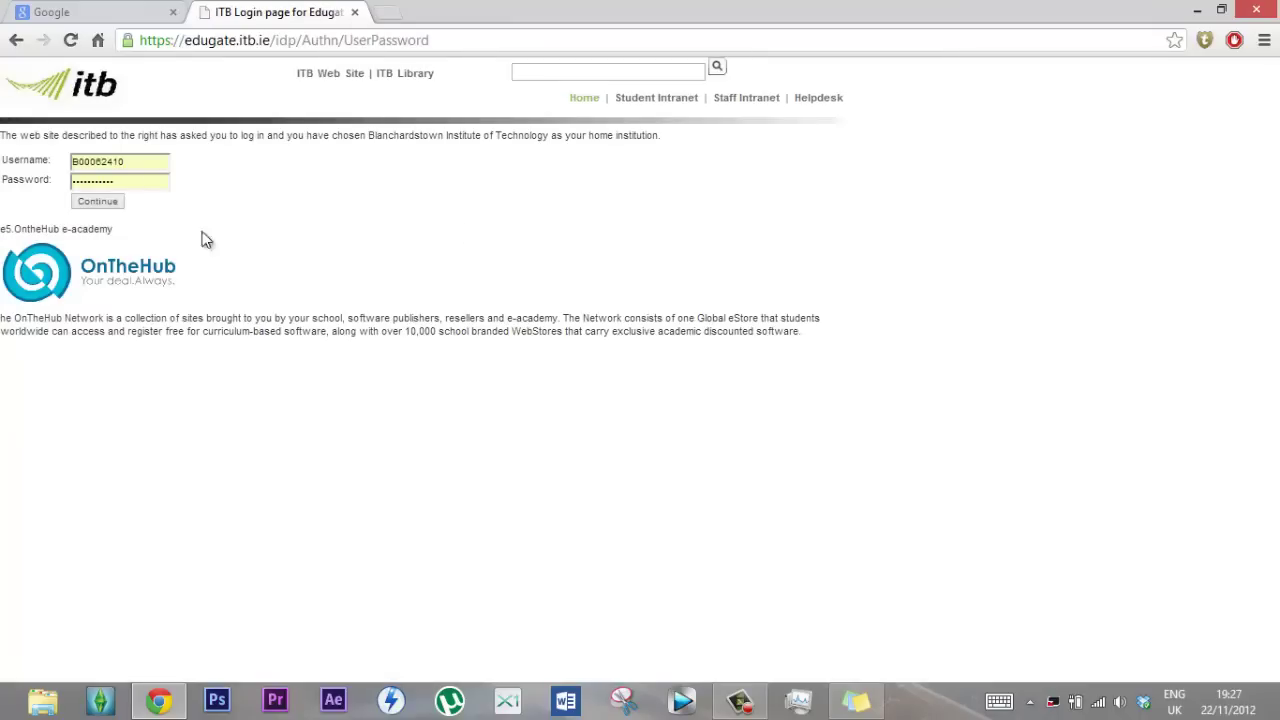
pyautogui.click(104, 204)
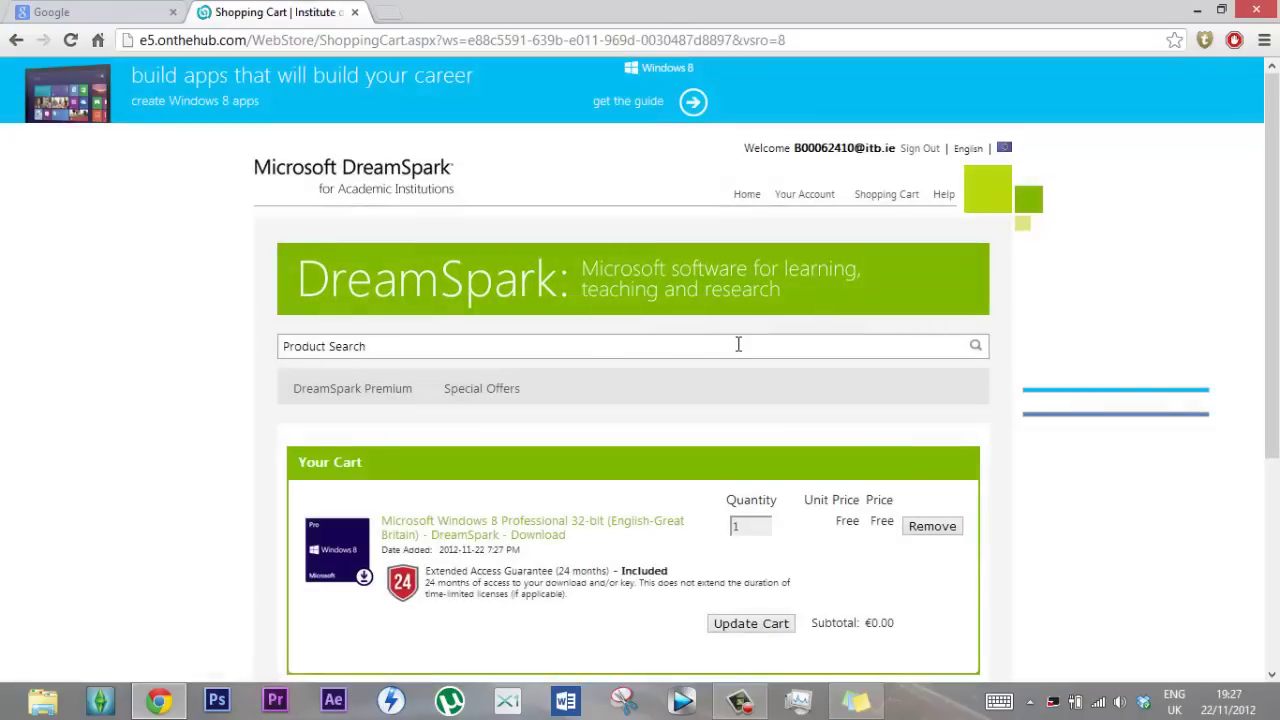
# Step: Start checkout, revisit the cart's 24-month access guarantee, then check out again
pyautogui.scroll(-1, 738, 352)
pyautogui.scroll(-1, 741, 352)
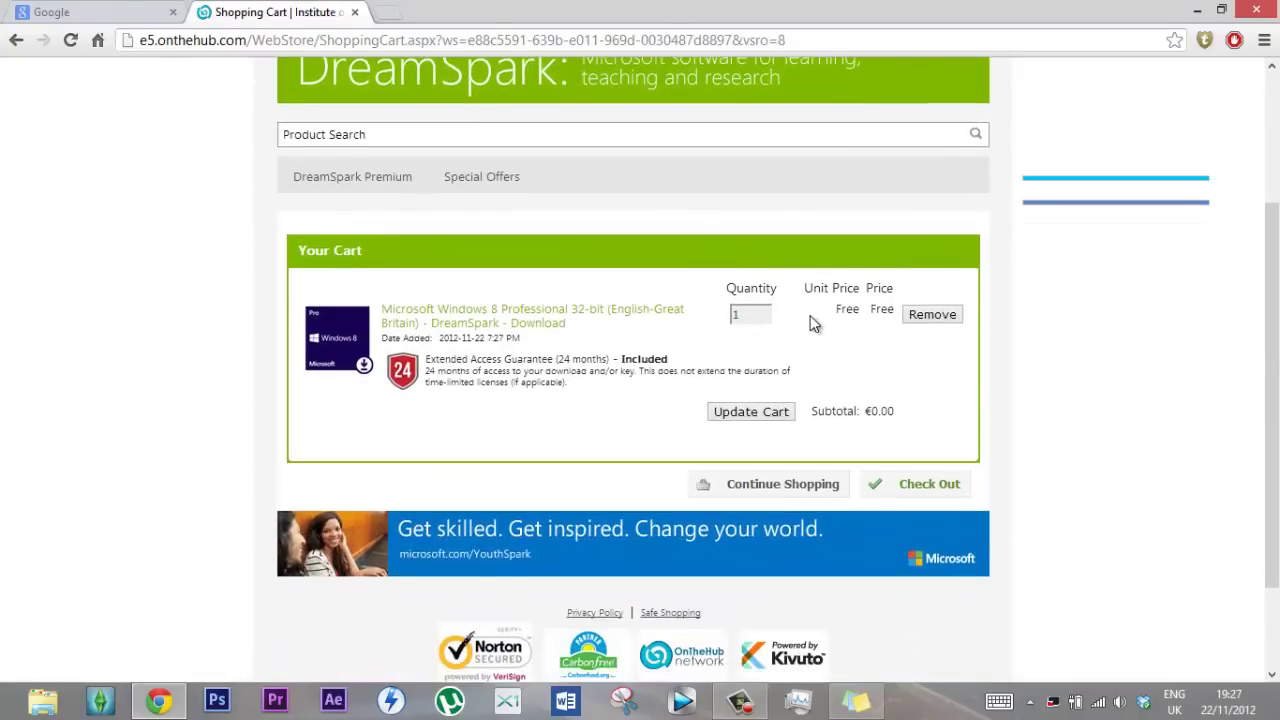
pyautogui.scroll(-1, 812, 320)
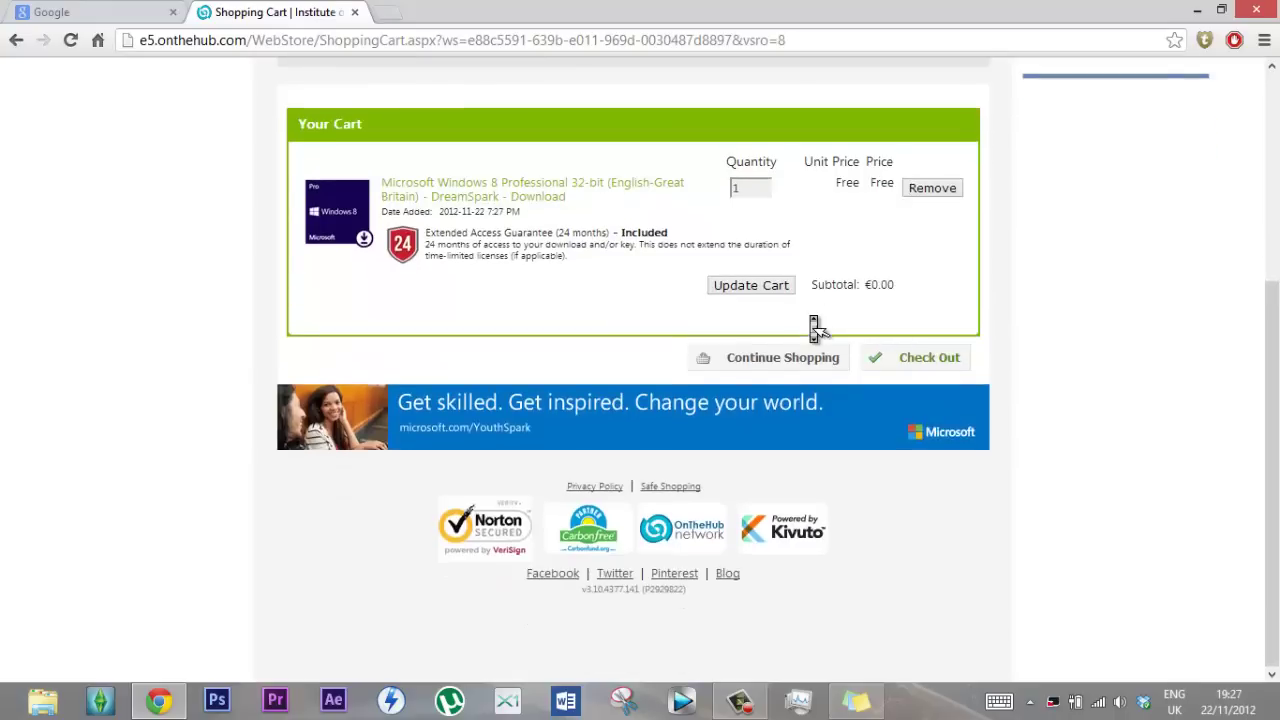
pyautogui.click(908, 360)
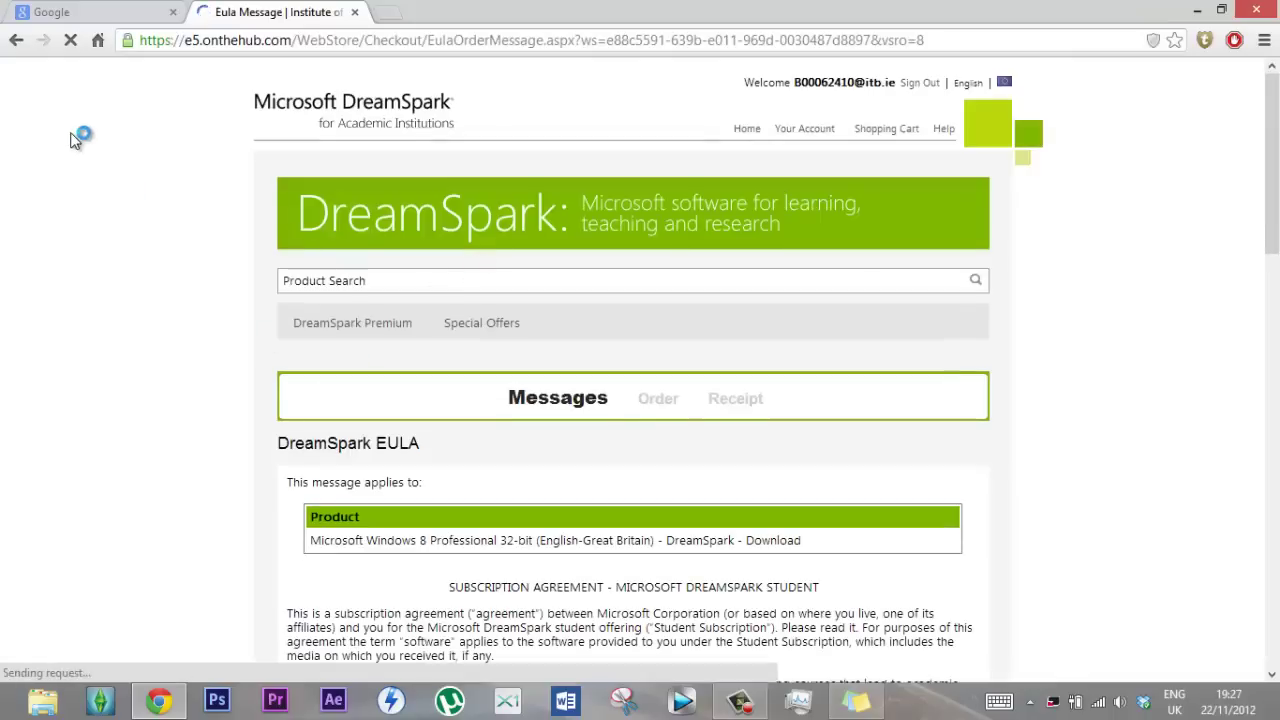
pyautogui.click(15, 45)
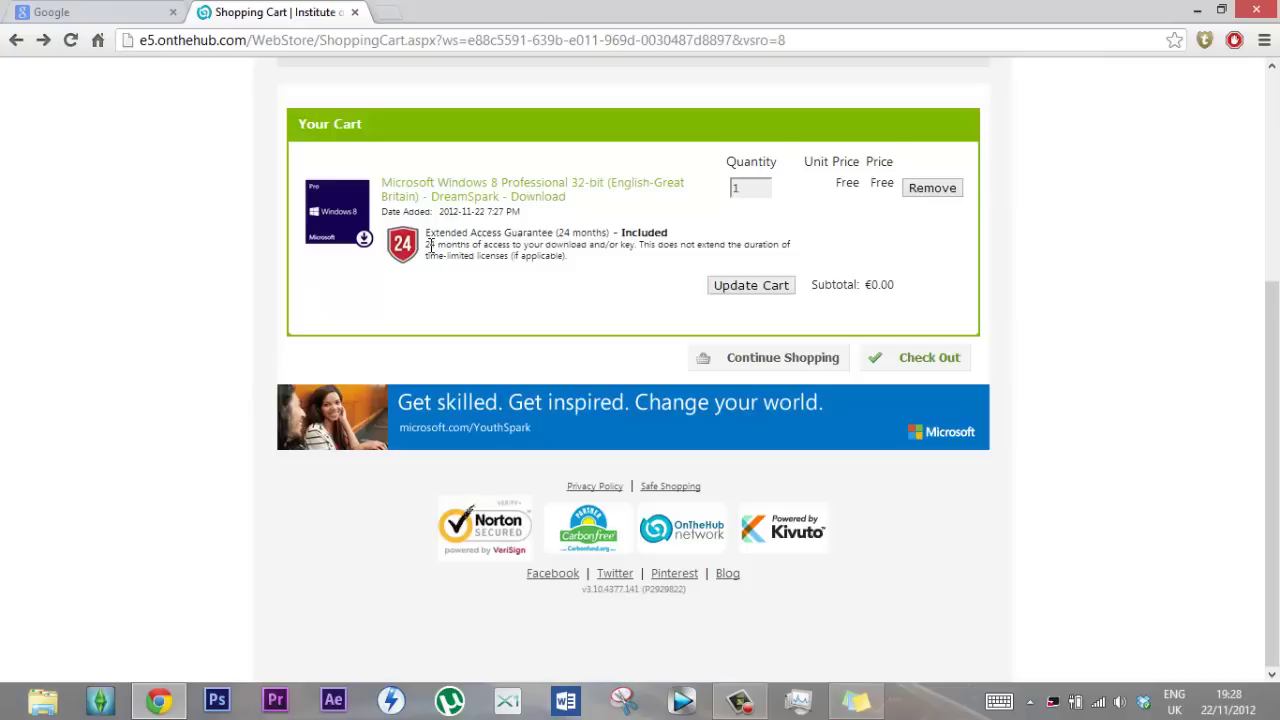
pyautogui.moveTo(443, 244); pyautogui.dragTo(509, 244)
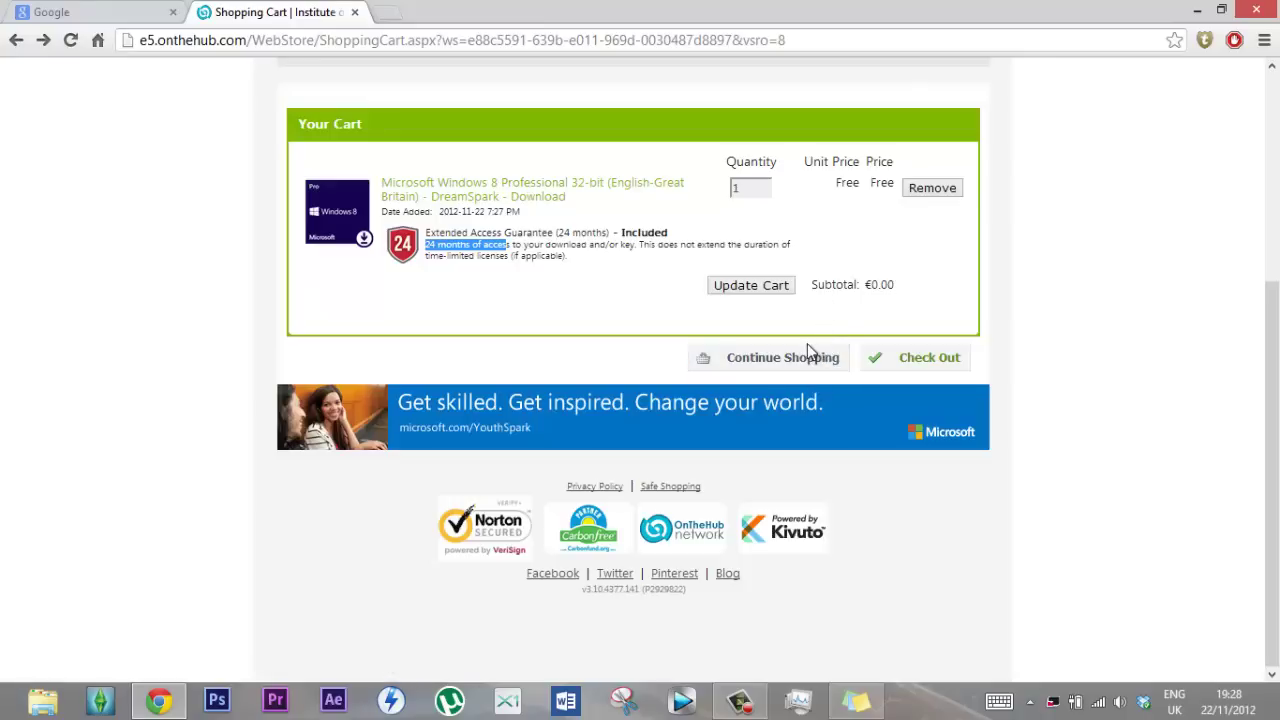
pyautogui.click(870, 358)
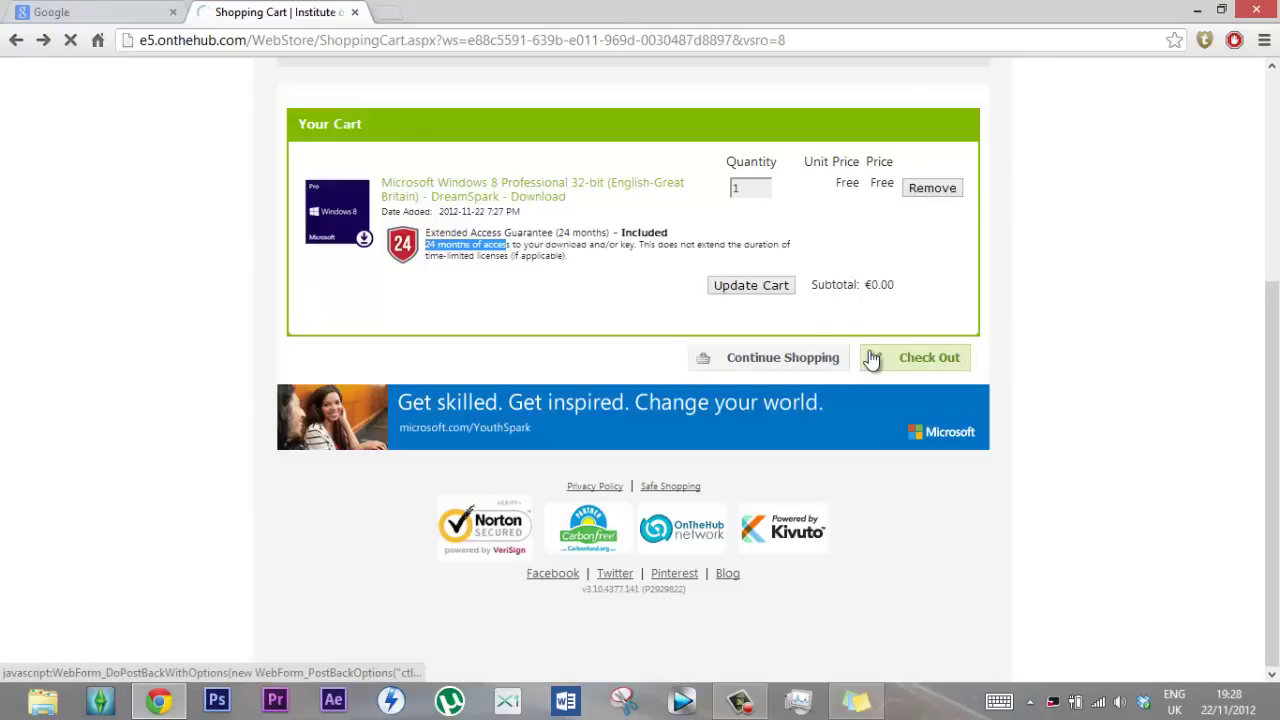
# Step: Accept the DreamSpark EULA and proceed with the €0.00 order
pyautogui.scroll(-8, 837, 346)
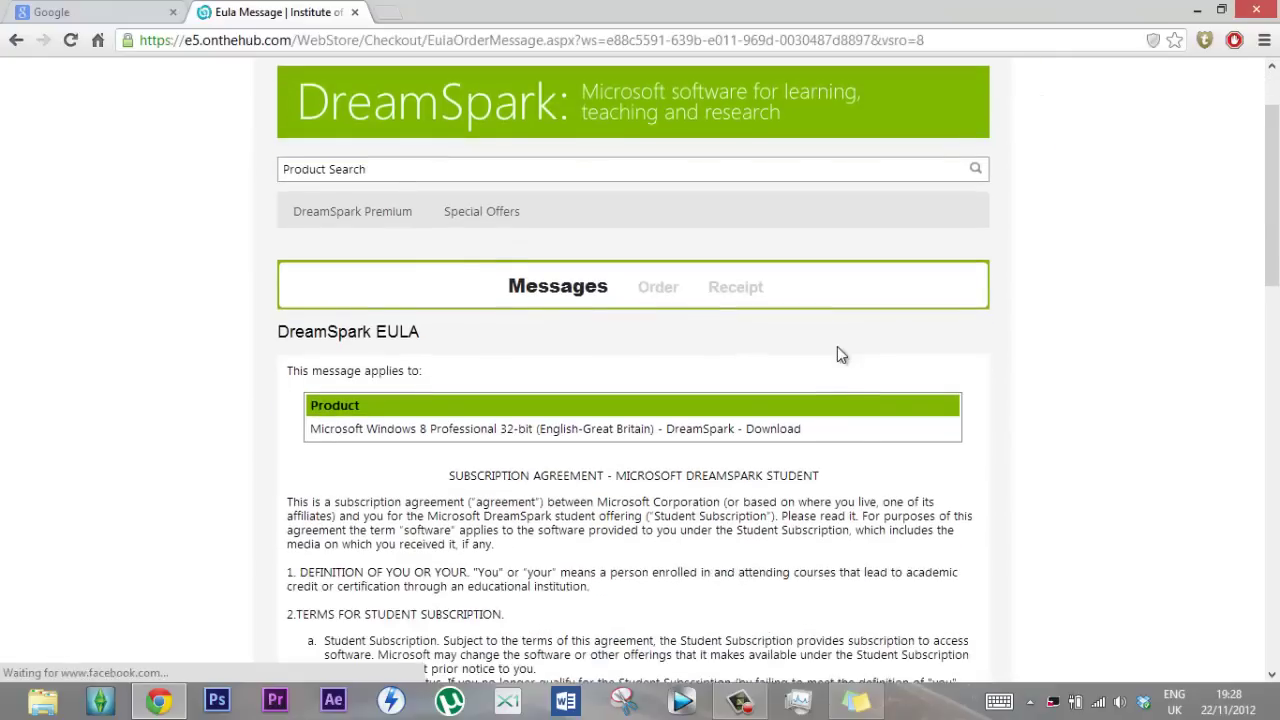
pyautogui.scroll(-10, 840, 360)
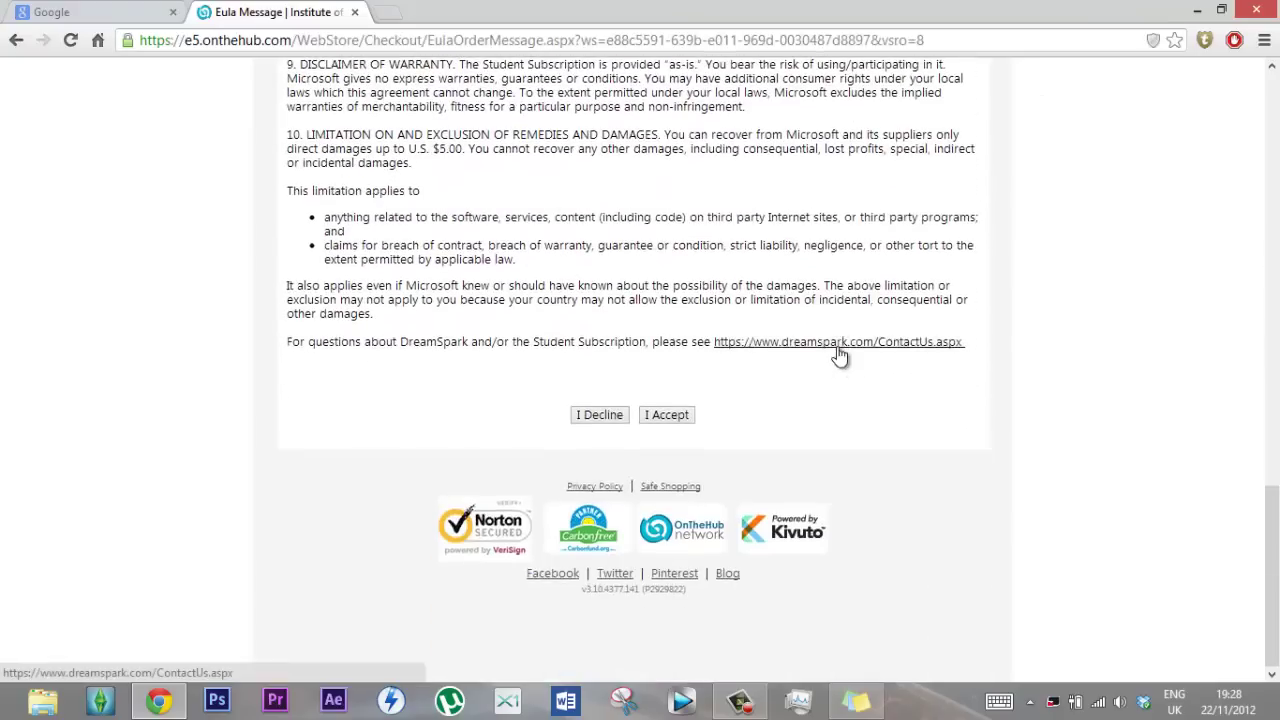
pyautogui.click(687, 412)
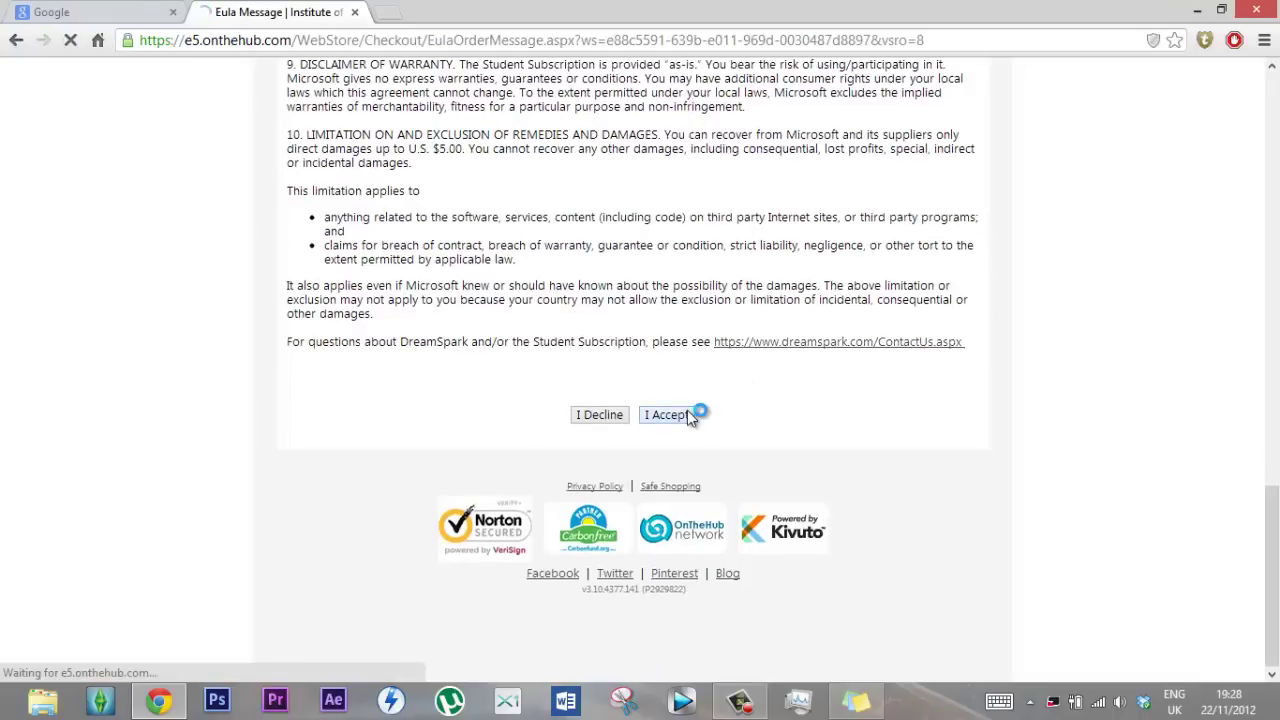
pyautogui.scroll(-5, 609, 280)
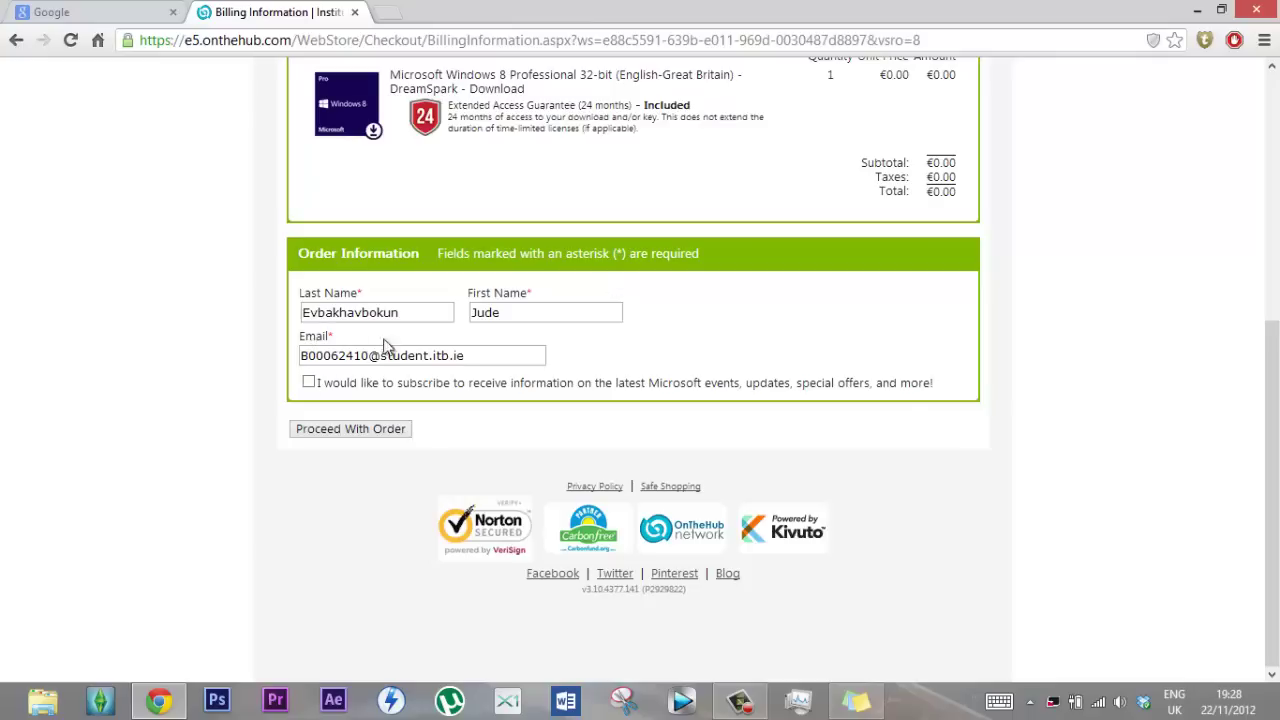
pyautogui.click(326, 430)
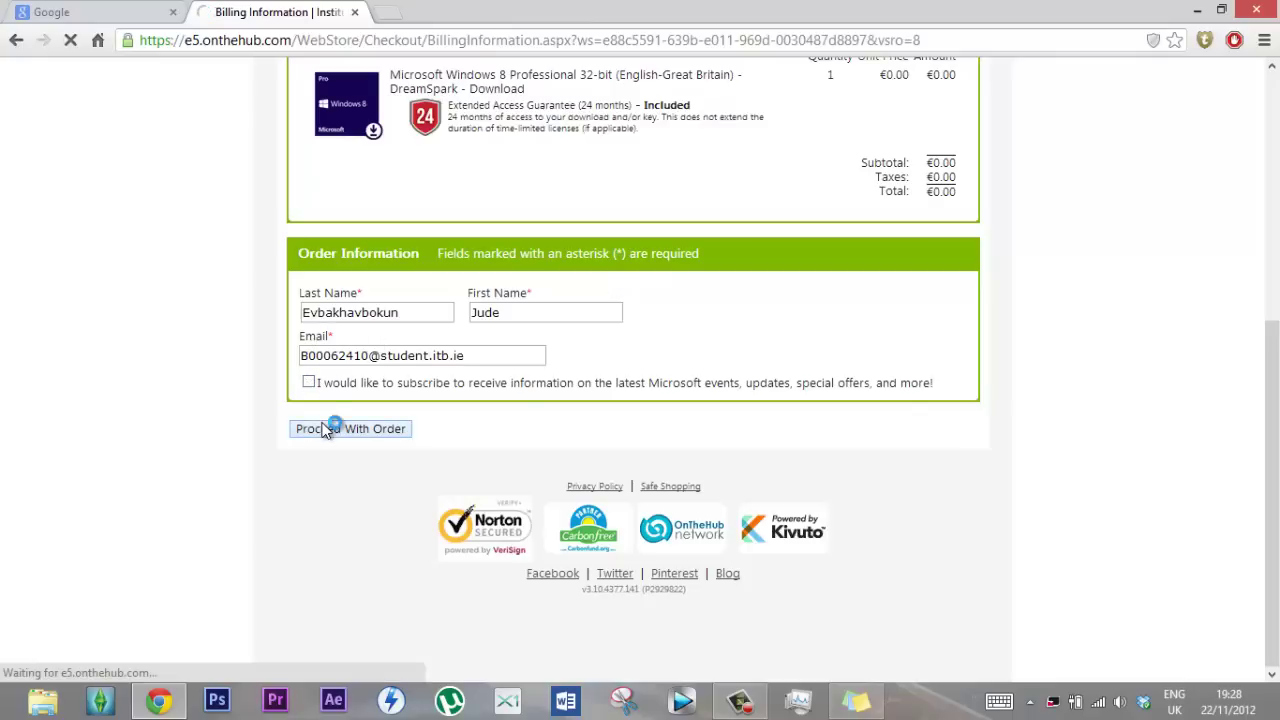
# Step: Select the Windows 8 Professional product key on the order receipt and copy it
pyautogui.scroll(-1, 500, 385)
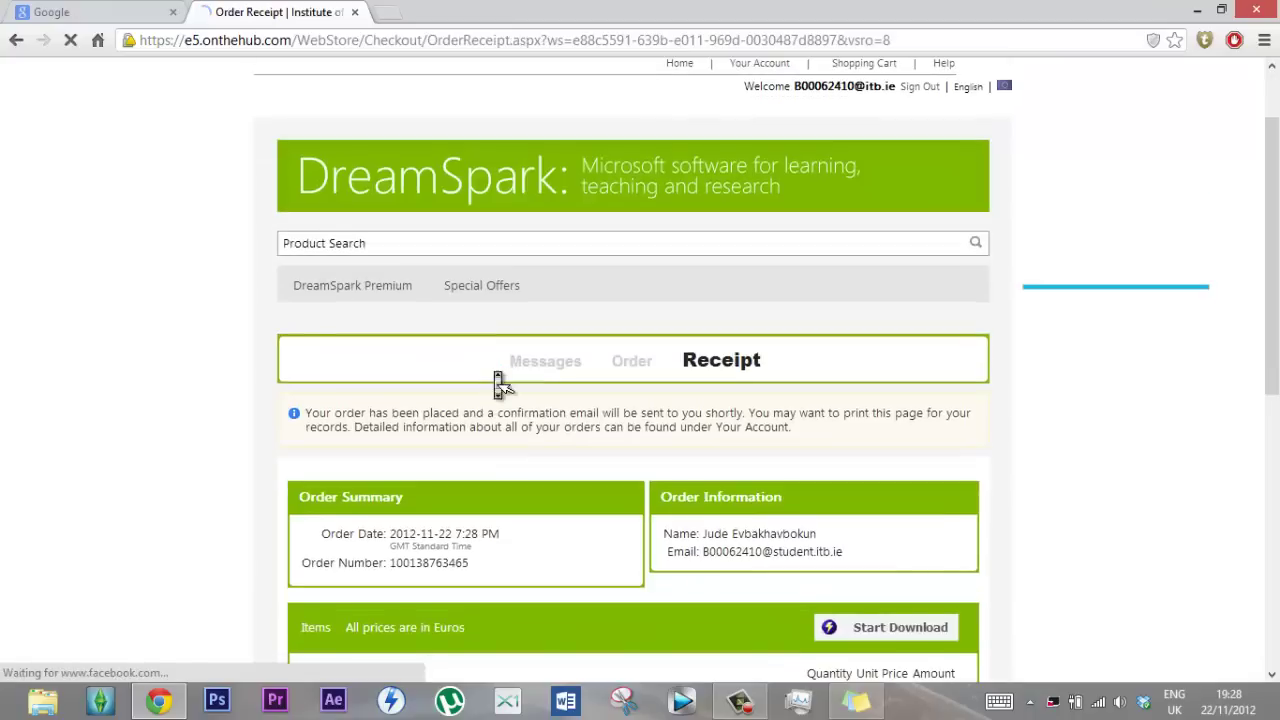
pyautogui.scroll(-4, 497, 383)
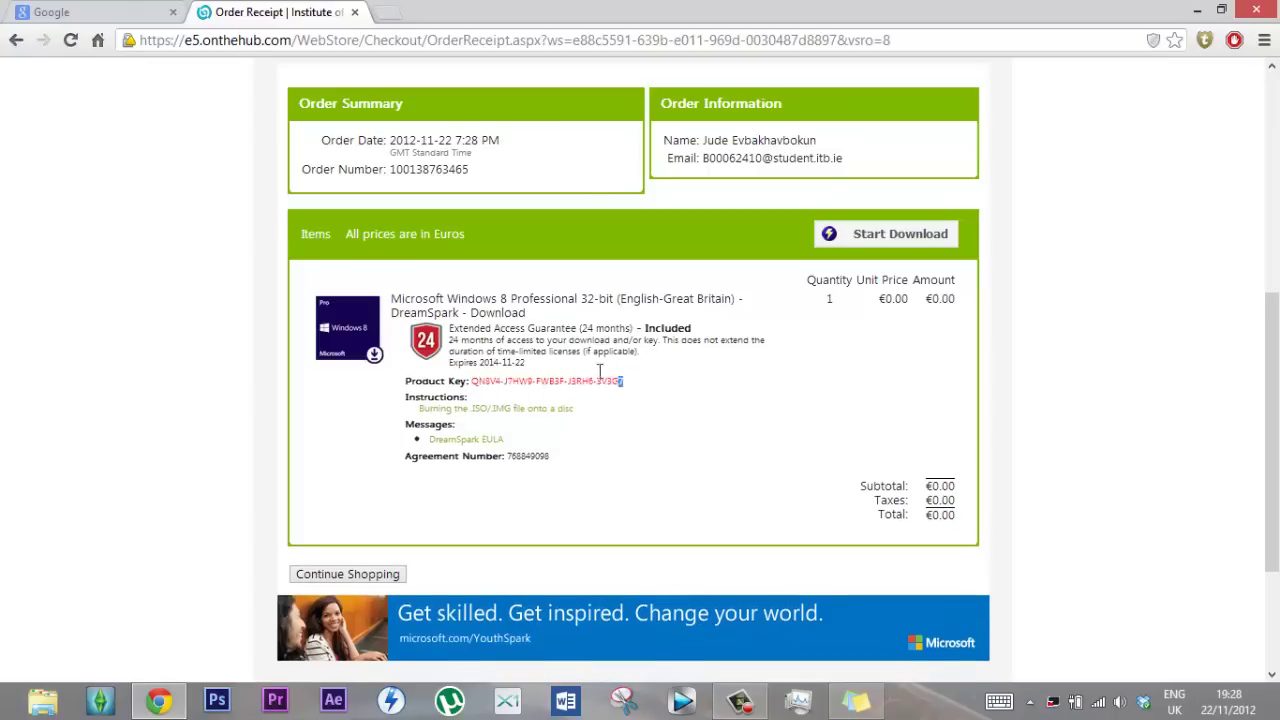
pyautogui.moveTo(598, 368); pyautogui.dragTo(459, 388)
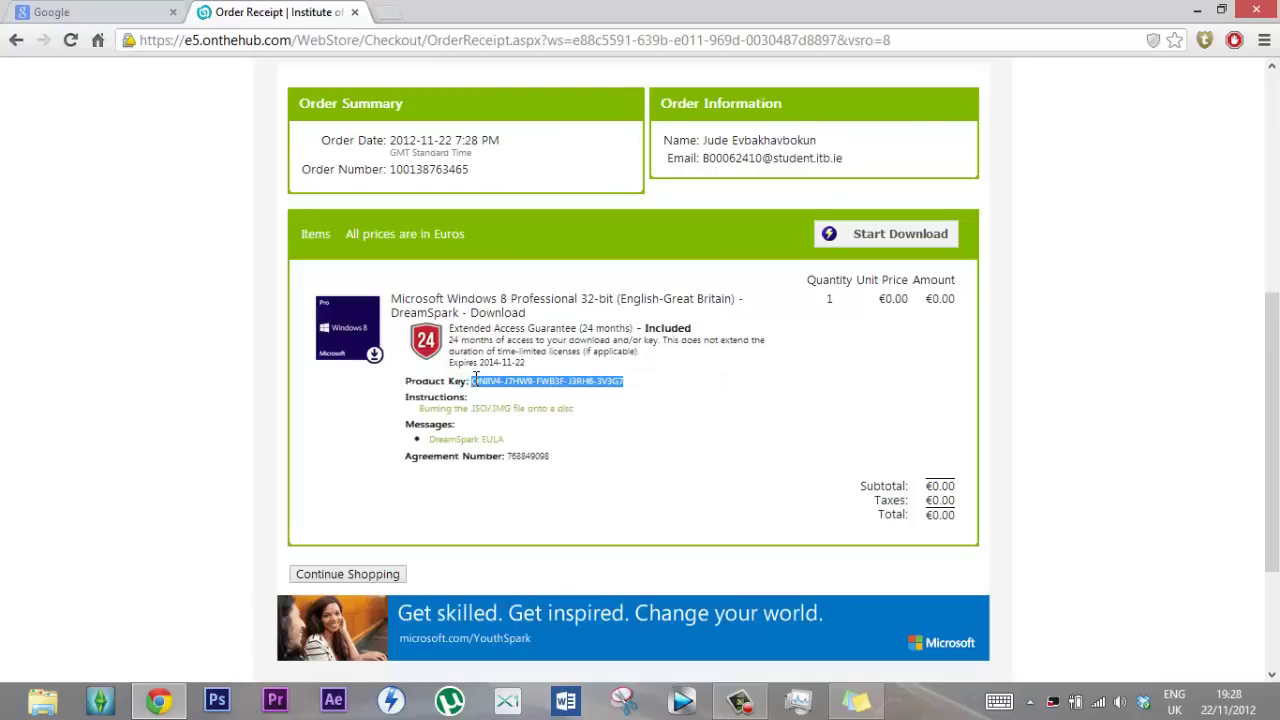
pyautogui.rightClick(477, 381)
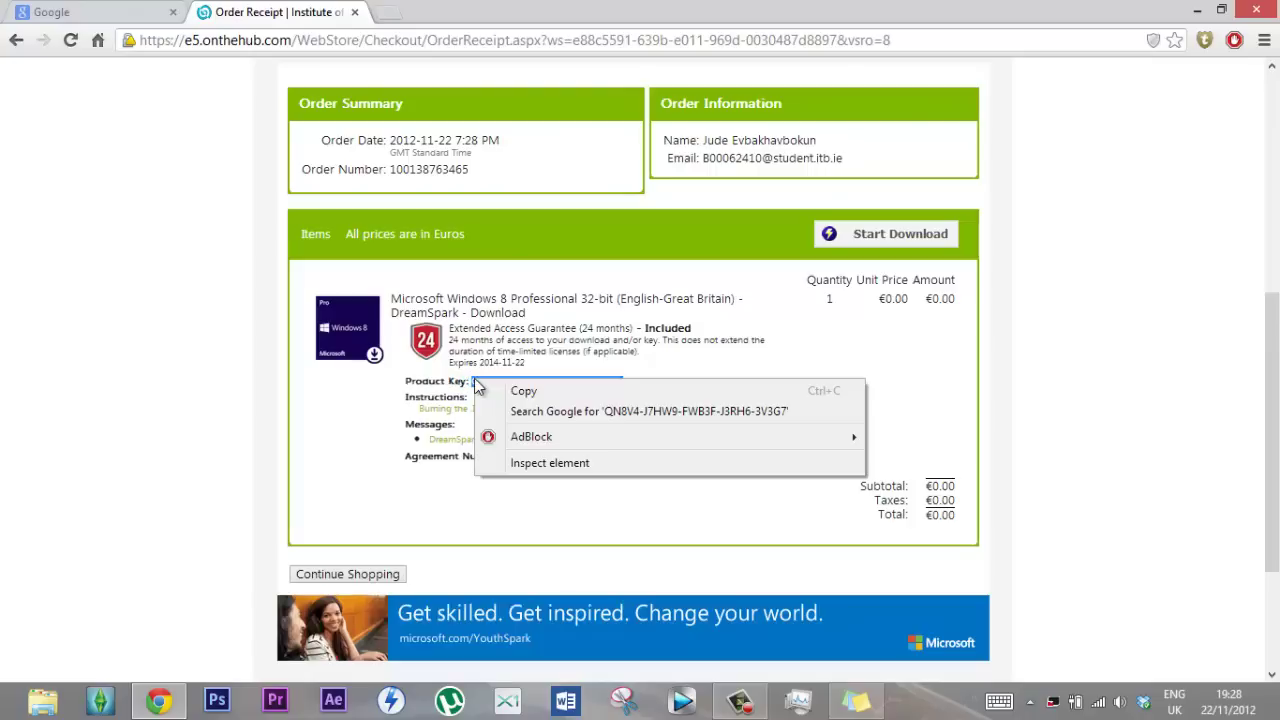
pyautogui.click(547, 397)
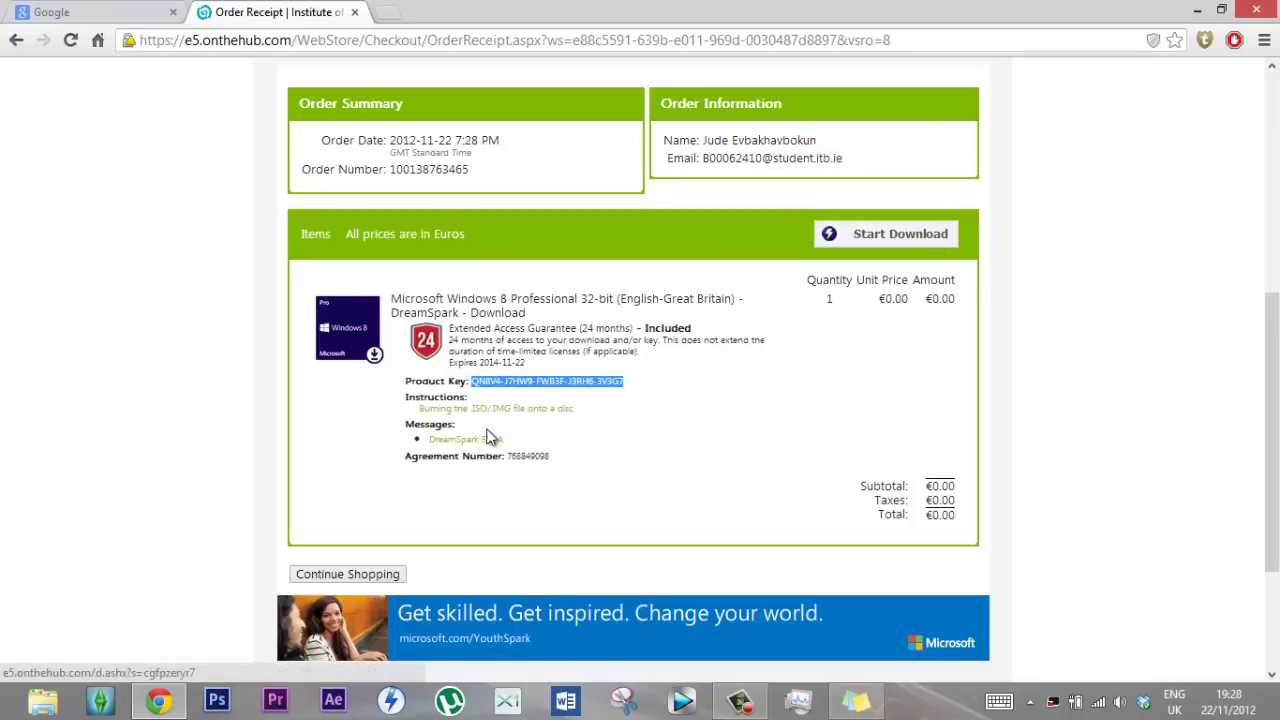
# Step: Search 'install windows 8 with product key' in a new tab, then open and read Microsoft's Upgrade to Windows 8 page
pyautogui.click(390, 20)
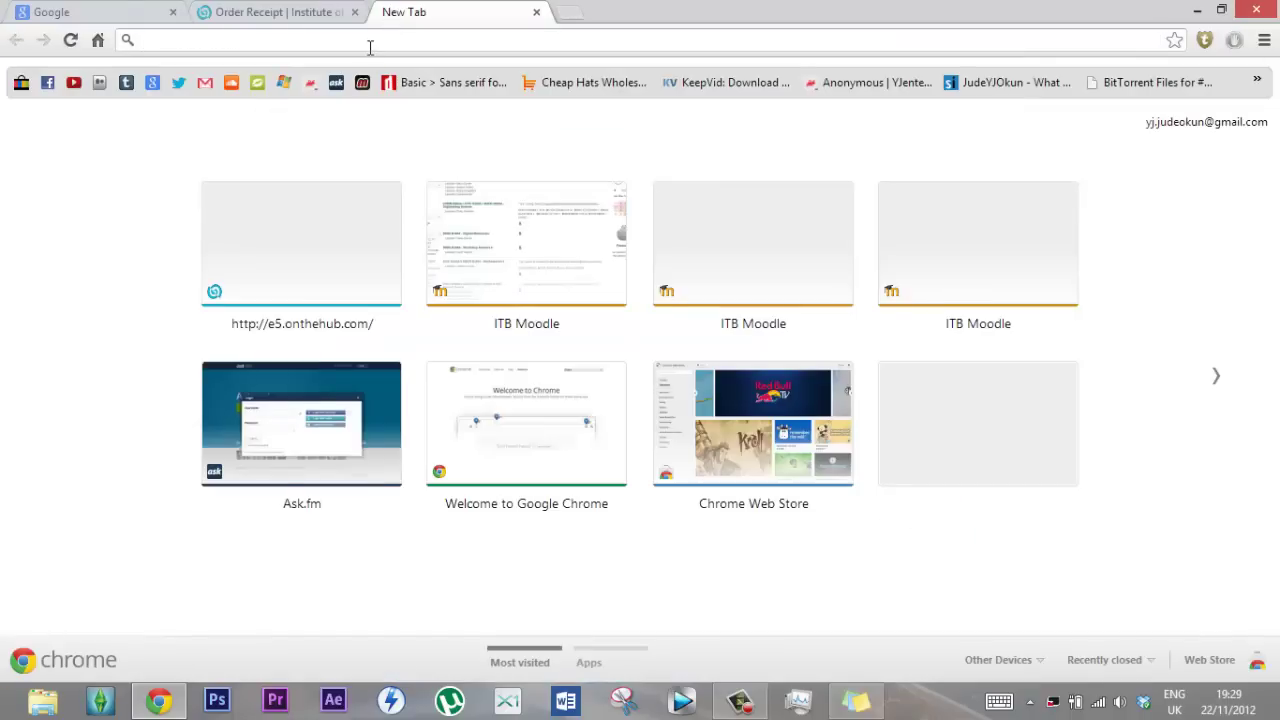
pyautogui.write('install windows 8 with product key')
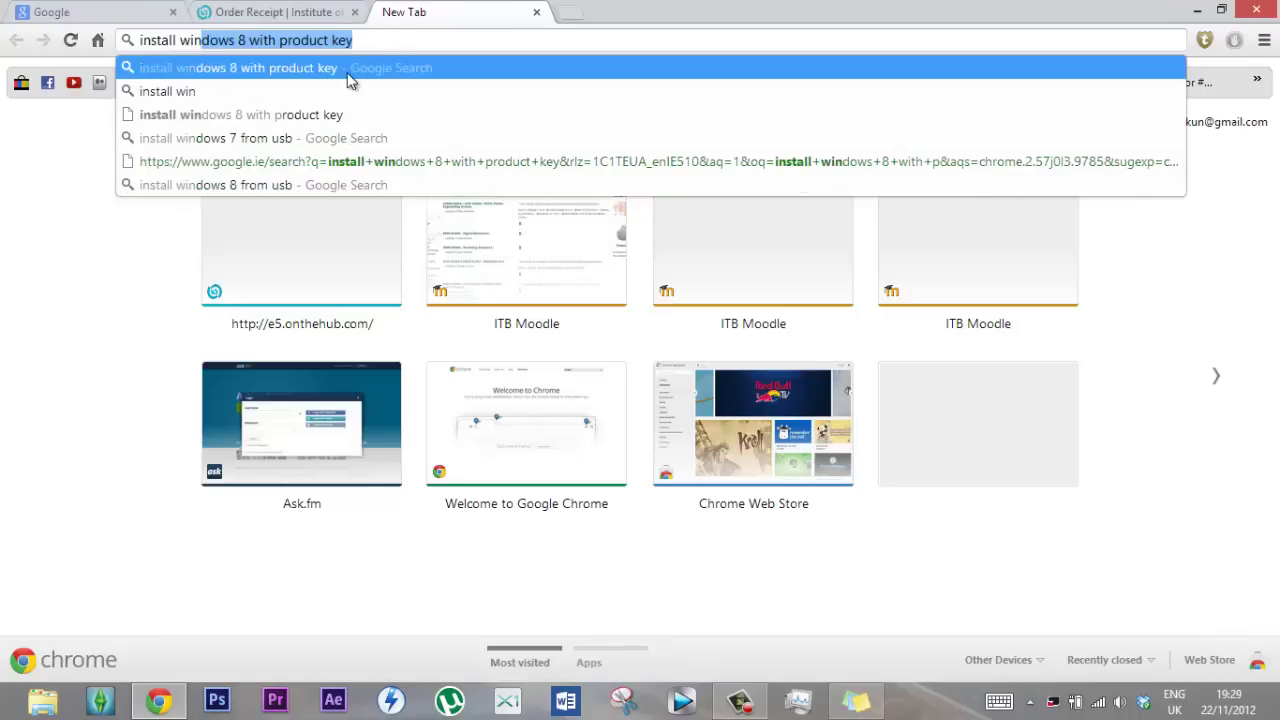
pyautogui.press('Return')
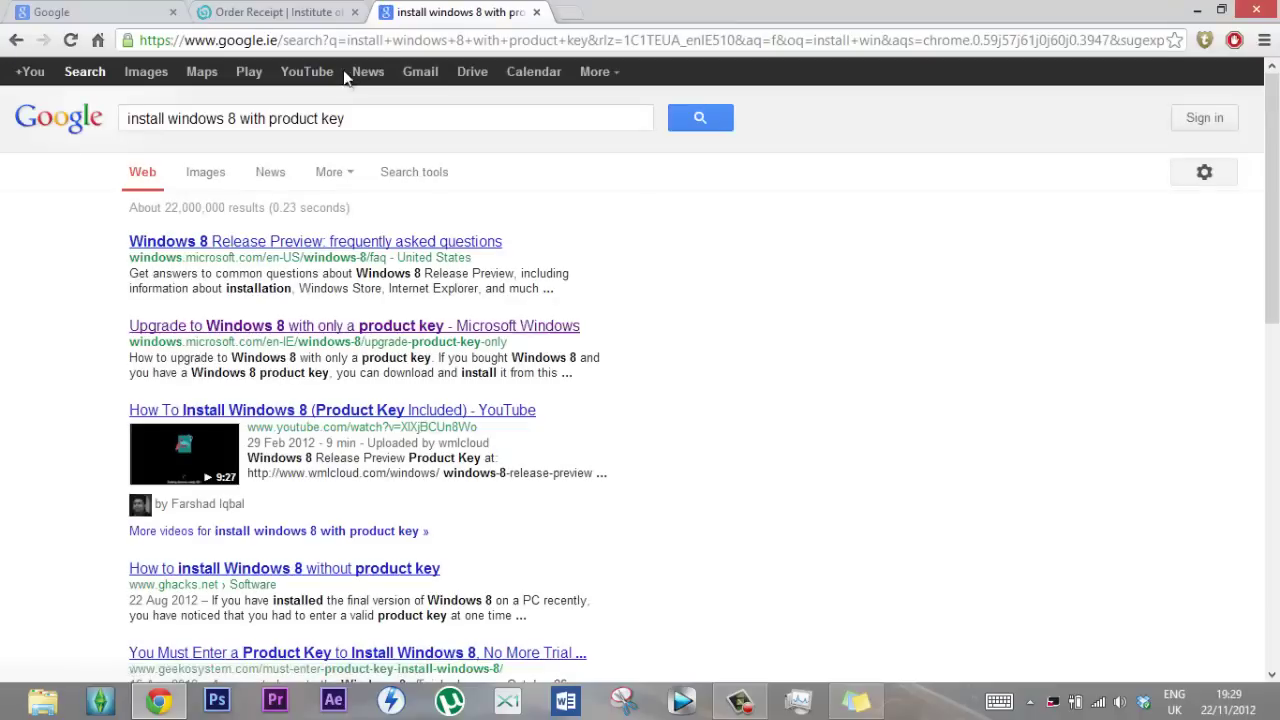
pyautogui.click(282, 328)
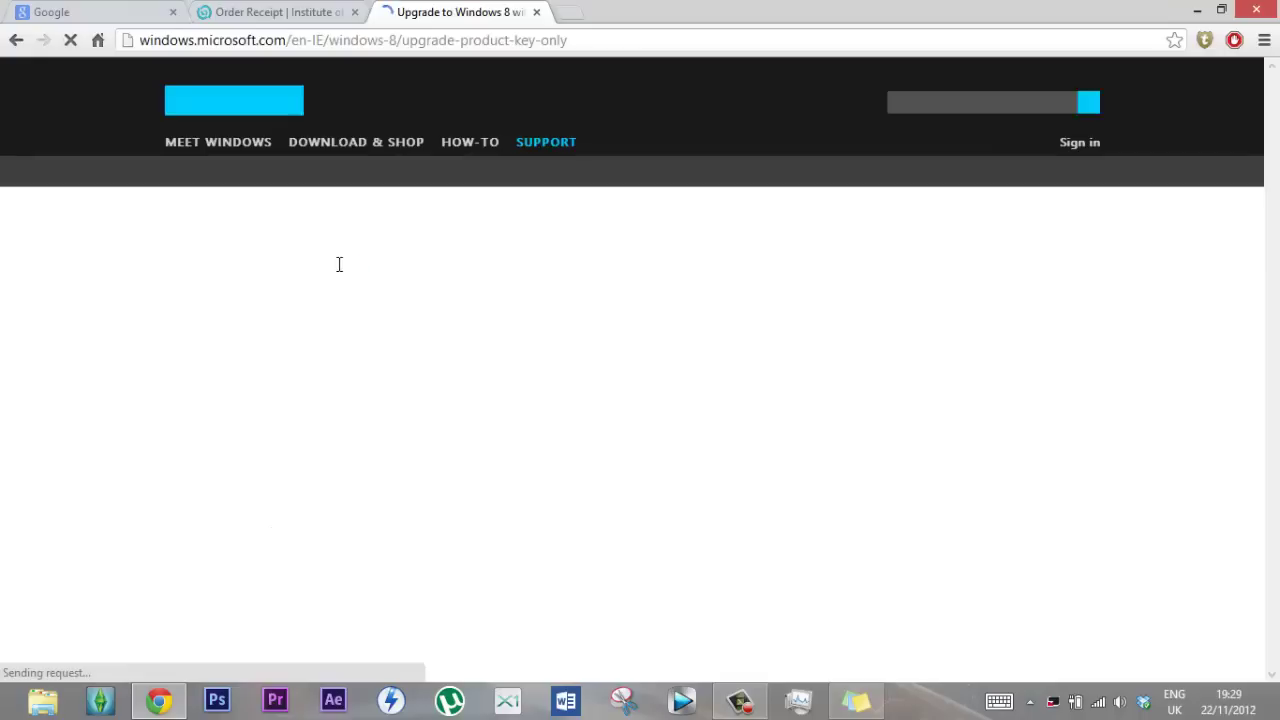
pyautogui.scroll(-2, 338, 268)
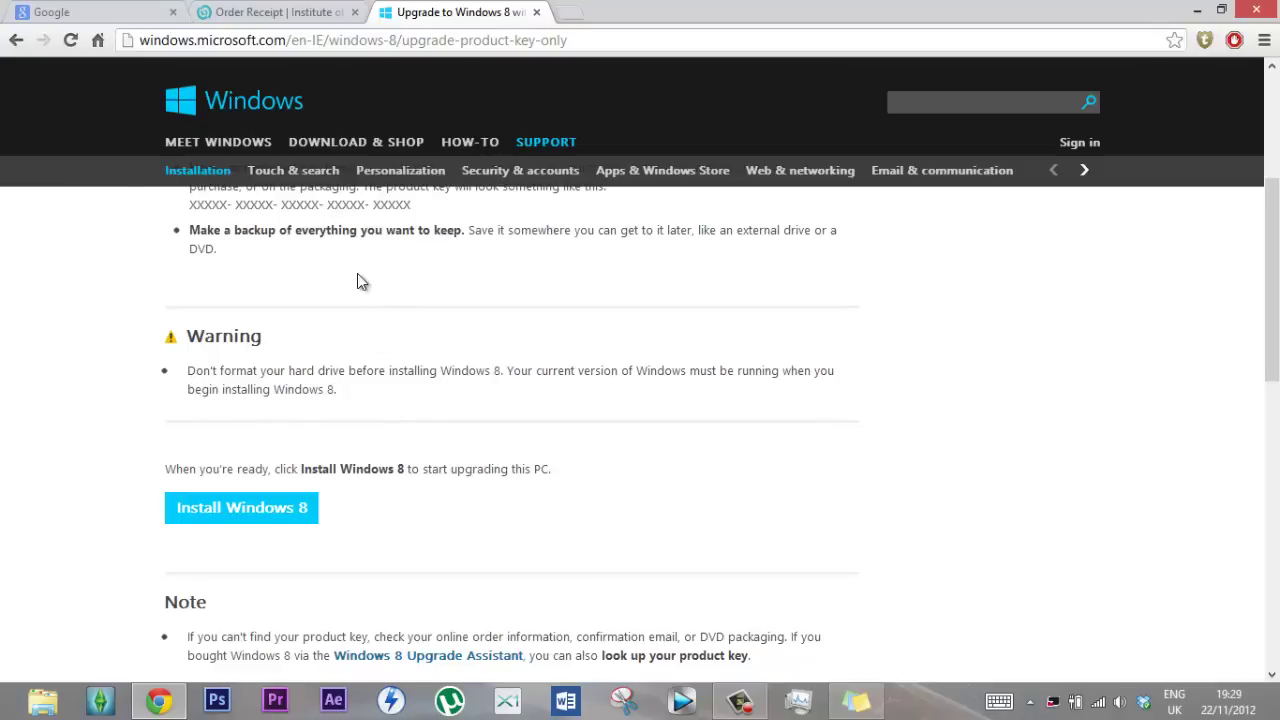
pyautogui.scroll(1, 361, 281)
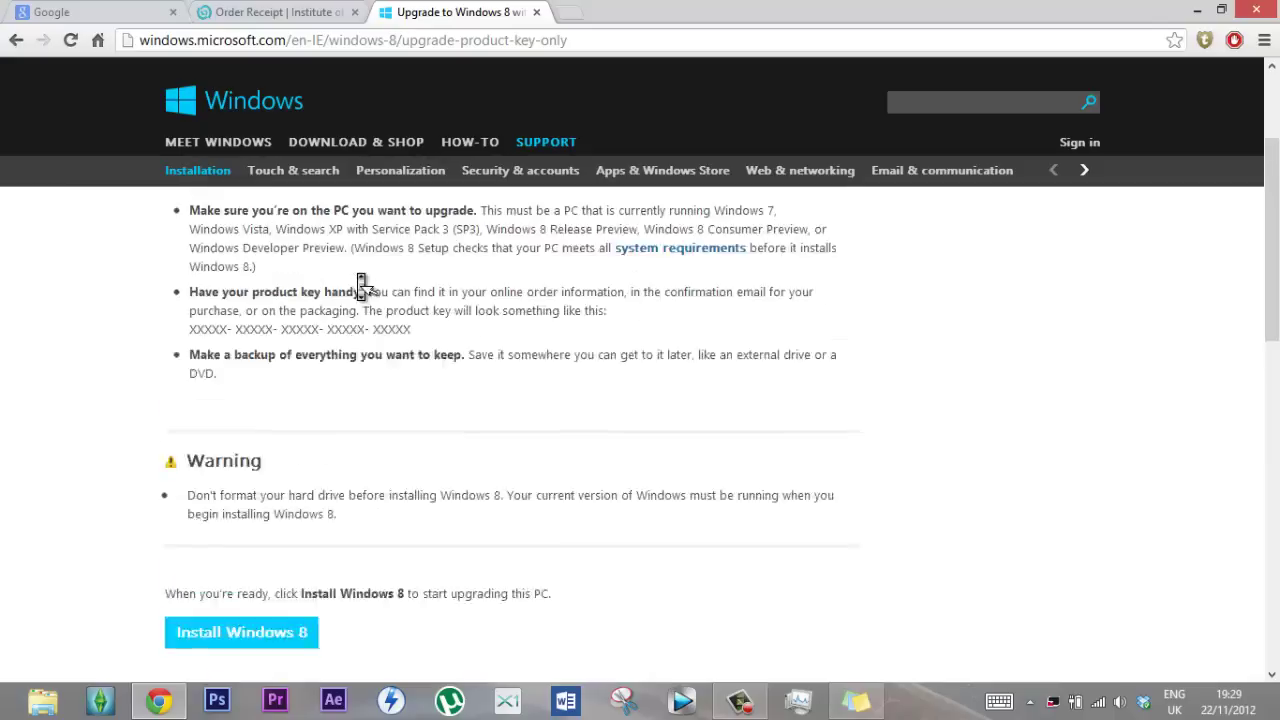
pyautogui.scroll(1, 361, 285)
pyautogui.scroll(-1, 361, 285)
pyautogui.scroll(-2, 361, 285)
pyautogui.scroll(2, 361, 285)
pyautogui.scroll(-3, 361, 285)
pyautogui.scroll(2, 361, 285)
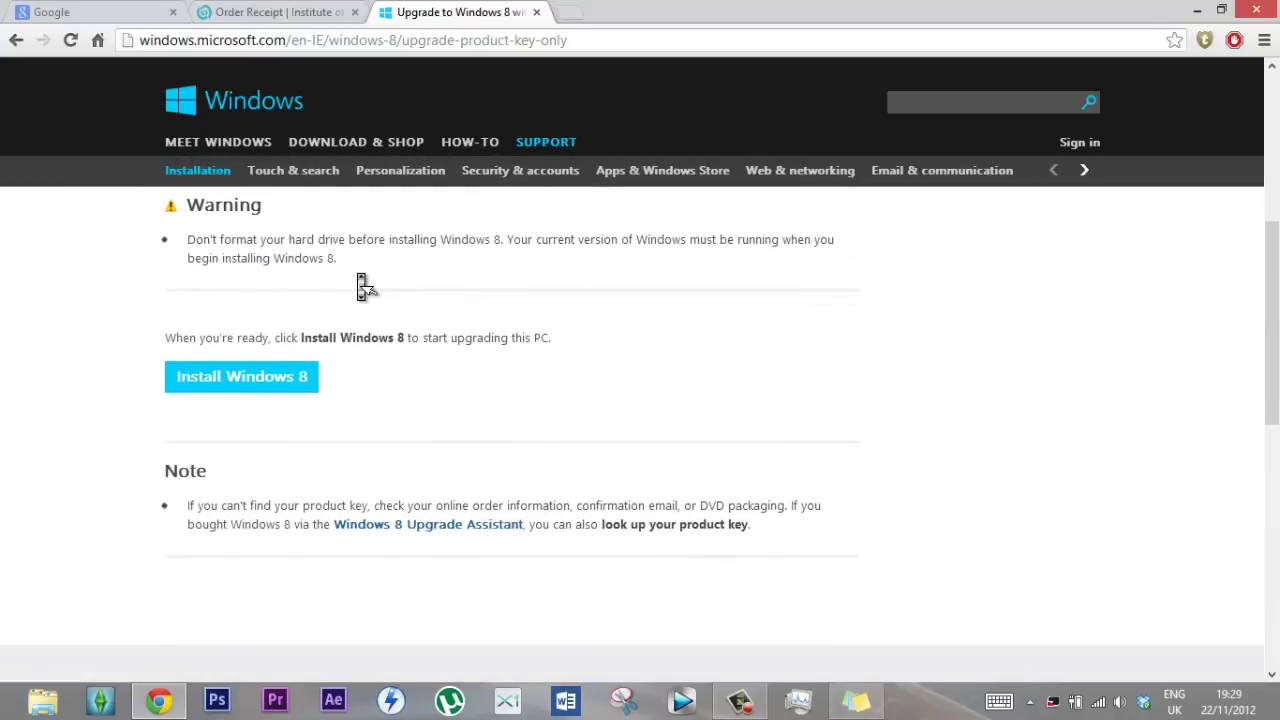
pyautogui.scroll(1, 362, 287)
pyautogui.scroll(-1, 362, 287)
pyautogui.scroll(2, 362, 287)
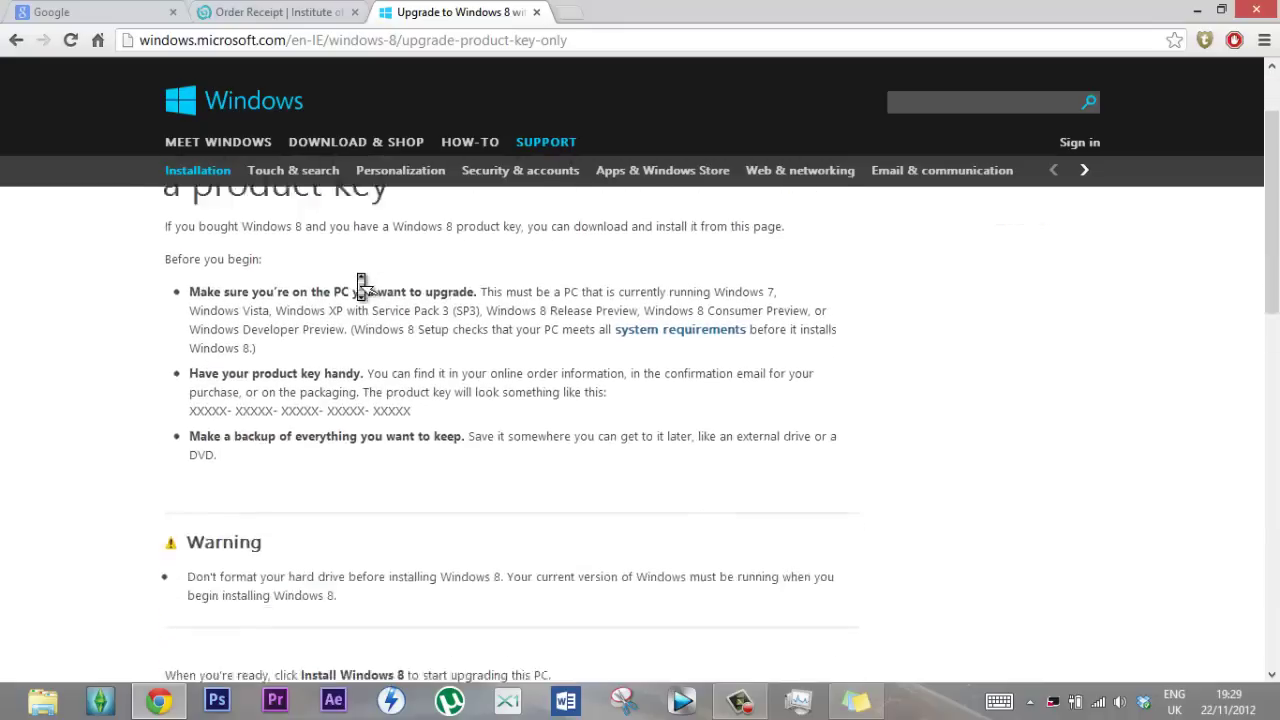
pyautogui.scroll(-1, 362, 287)
pyautogui.scroll(1, 362, 287)
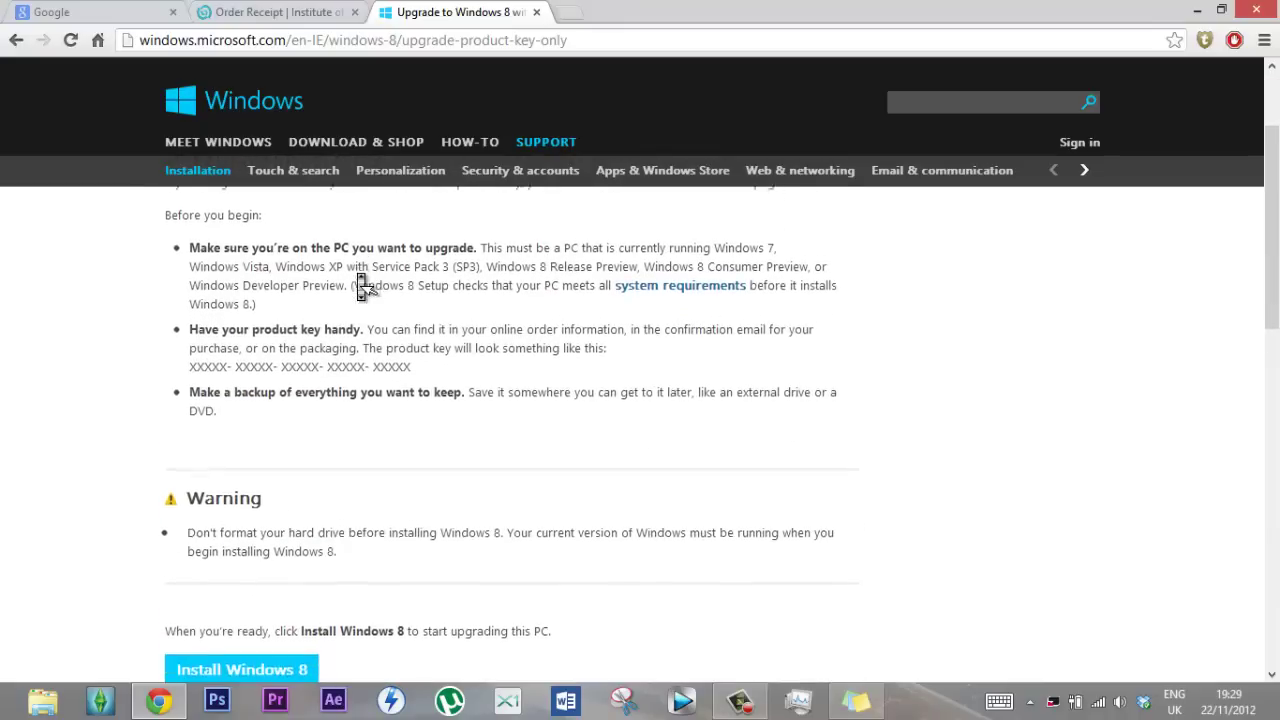
pyautogui.scroll(-1, 362, 287)
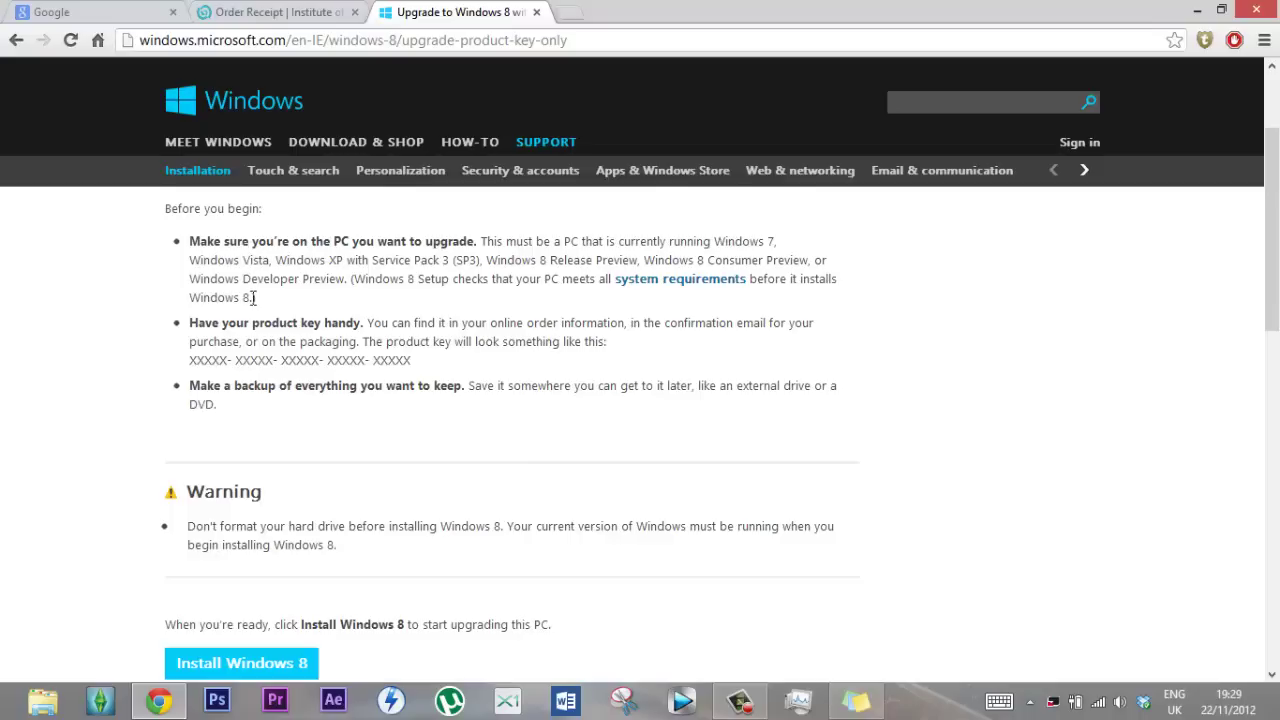
pyautogui.scroll(-1, 253, 297)
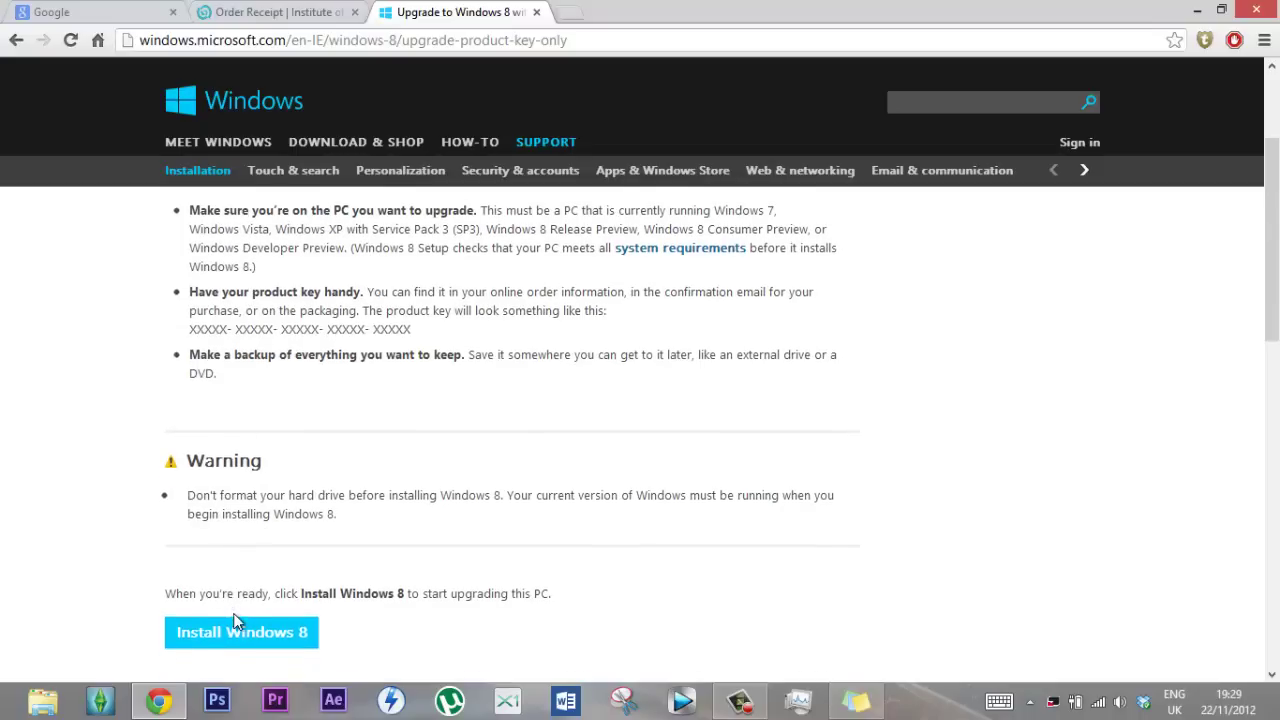
# Step: Download and run Windows8-Setup.exe, then paste the DreamSpark product key into its Product key field
pyautogui.click(236, 622)
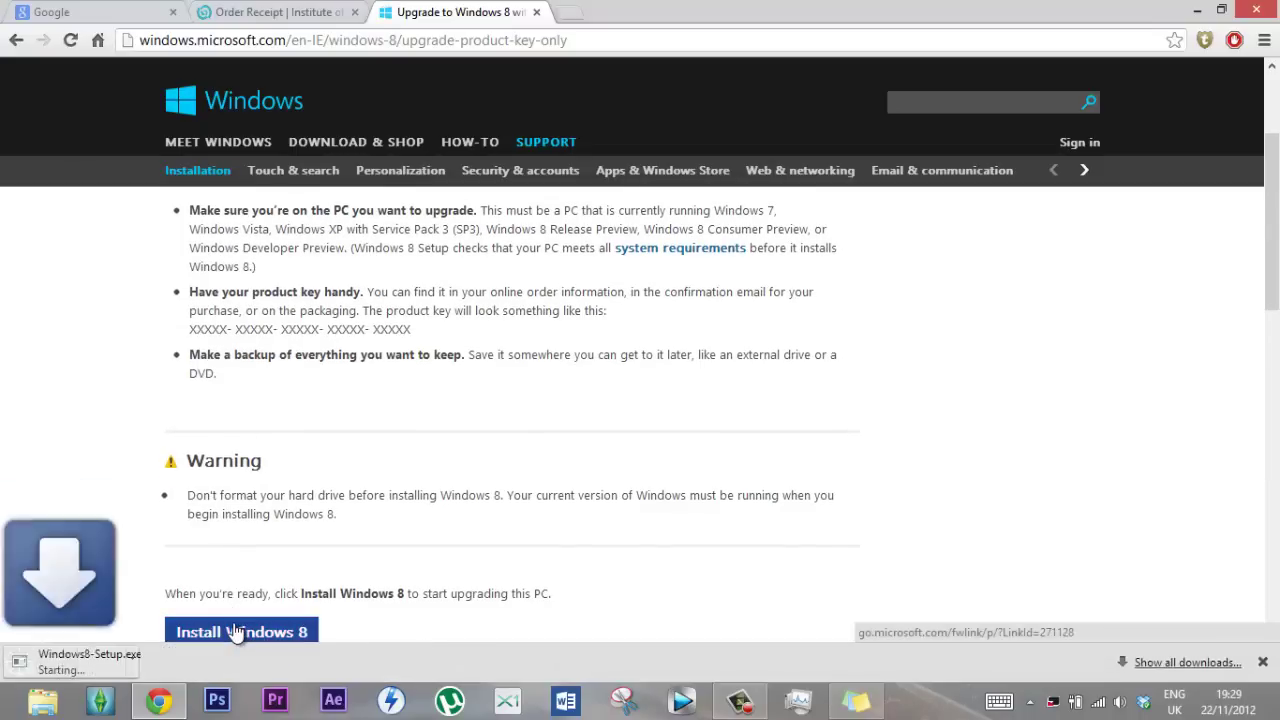
pyautogui.click(103, 654)
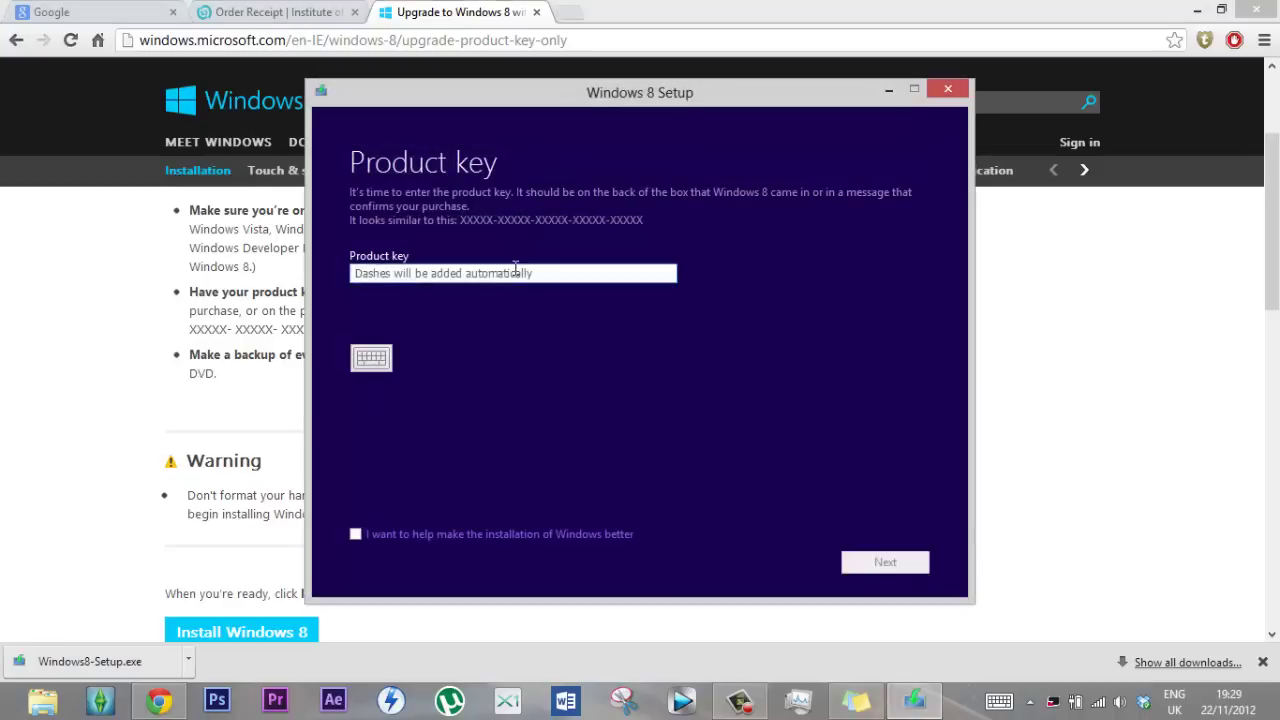
pyautogui.click(515, 268)
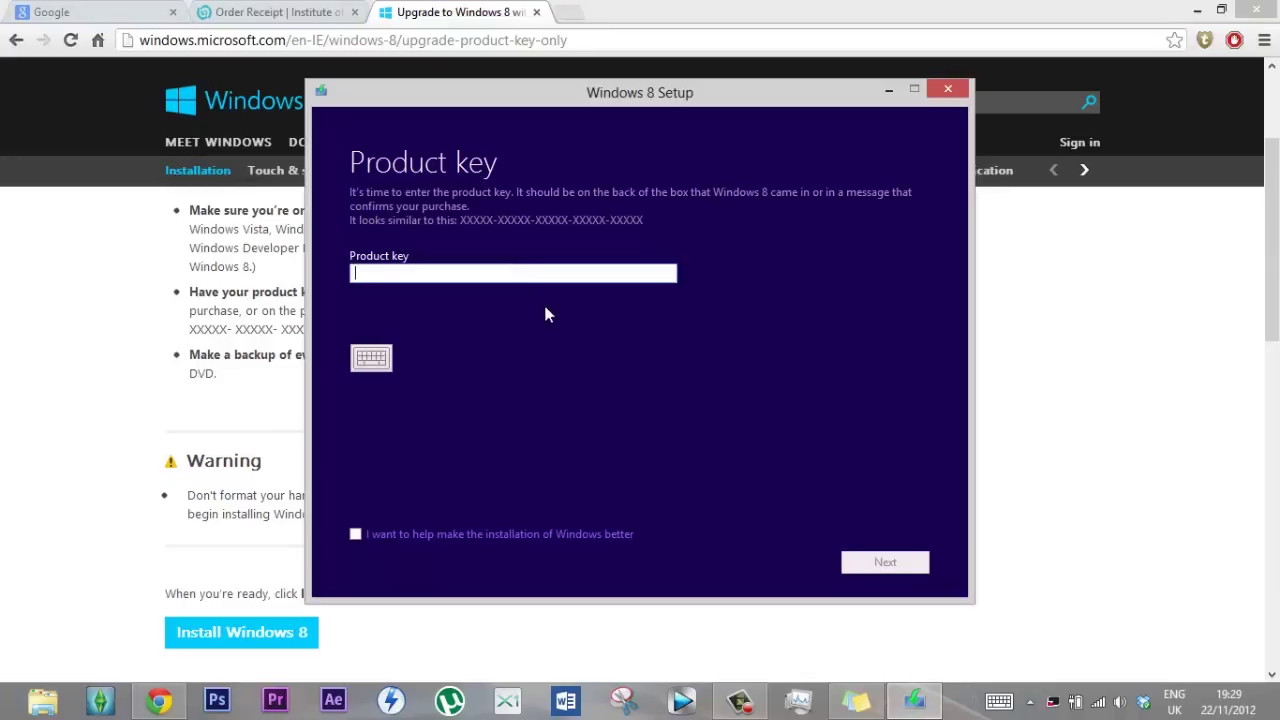
pyautogui.click(300, 12)
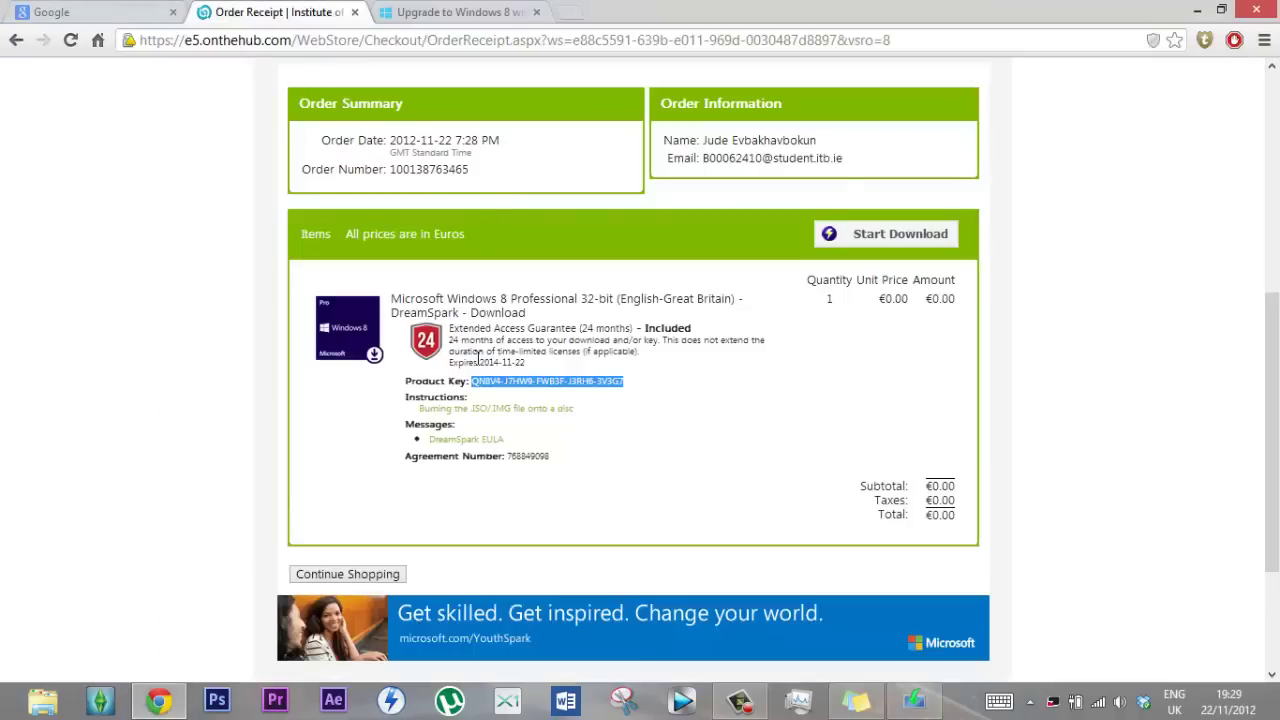
pyautogui.click(450, 12)
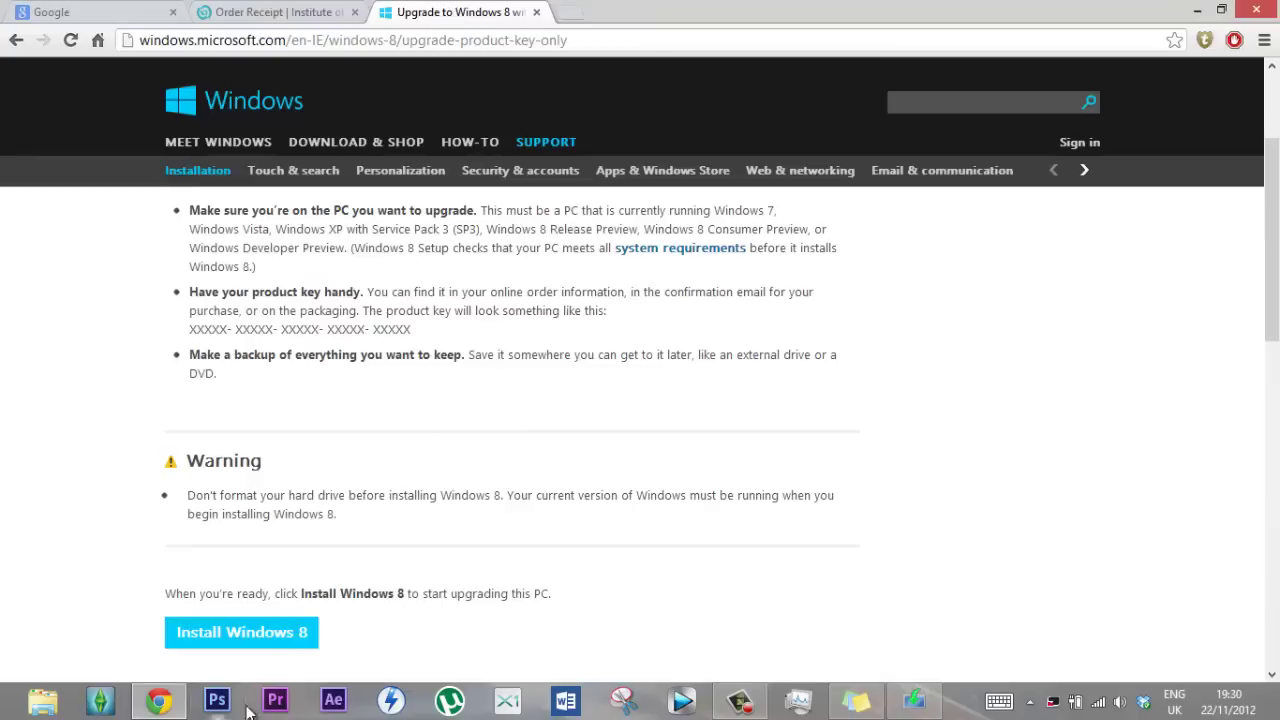
pyautogui.click(912, 700)
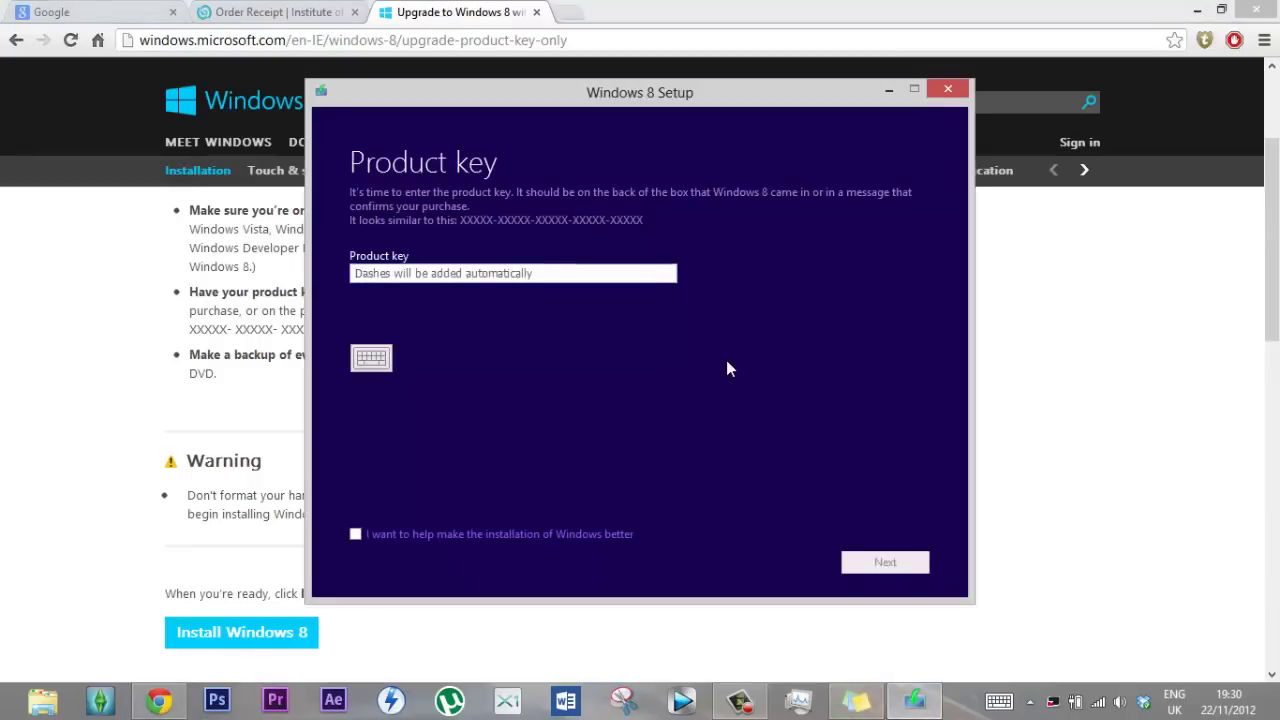
pyautogui.hotkey('ctrl', 'v')
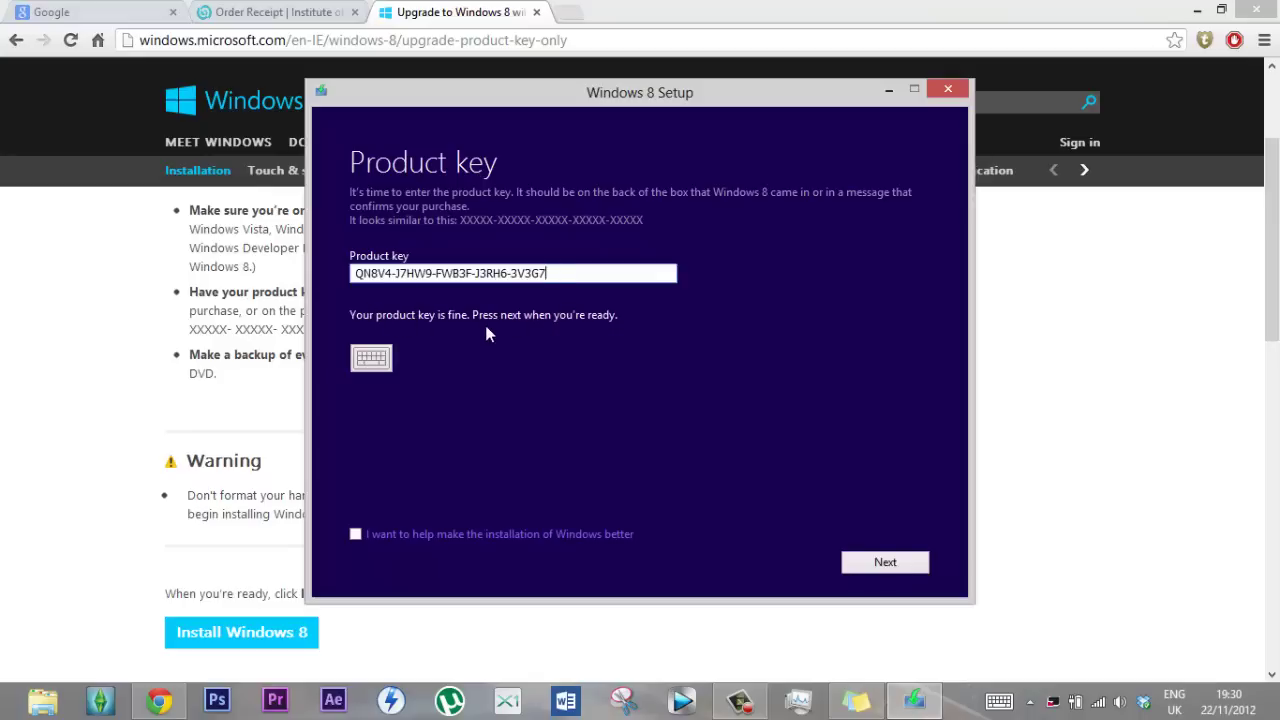
# Step: Accept the validated key and confirm Windows 8 Pro to start the download, then close Setup
pyautogui.click(868, 563)
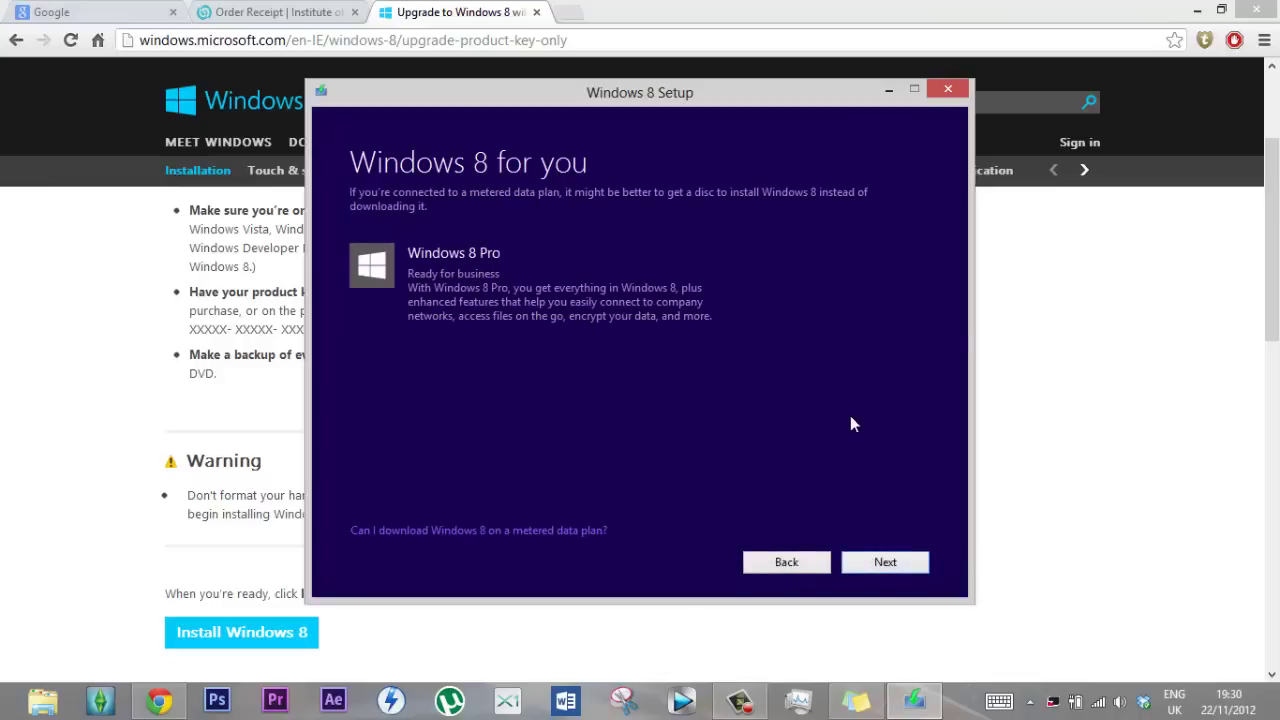
pyautogui.click(880, 563)
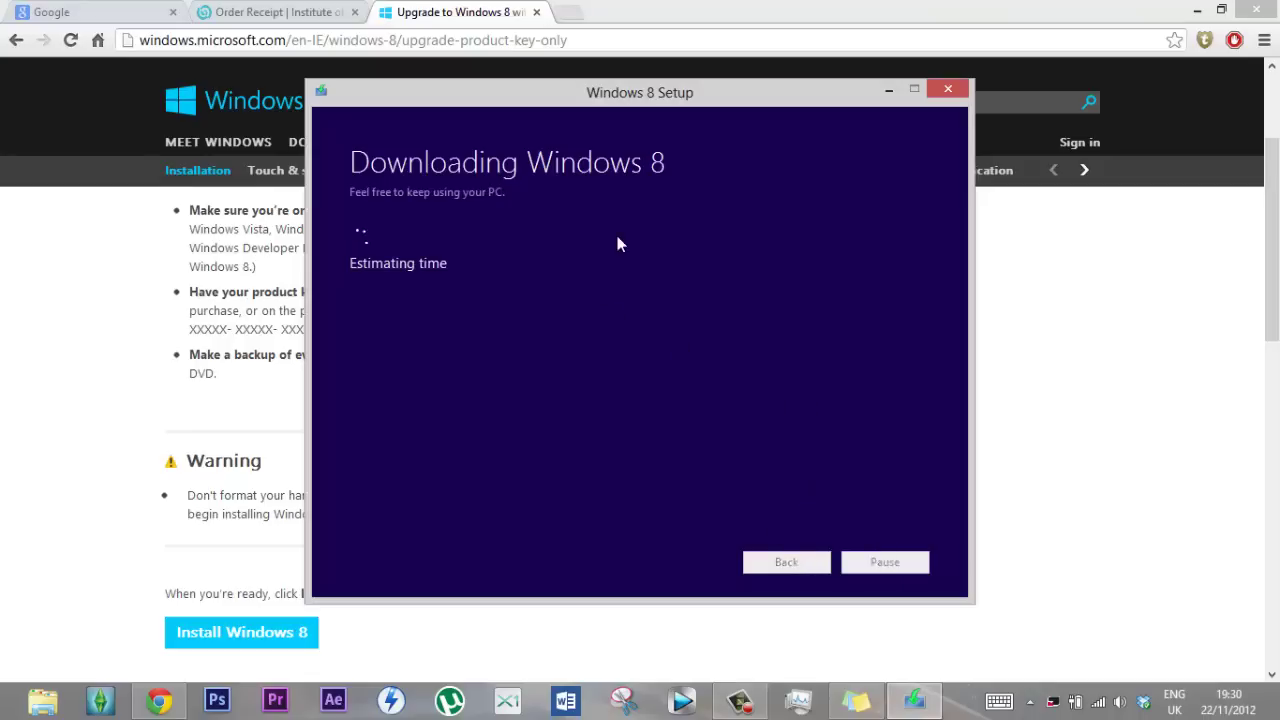
pyautogui.click(948, 92)
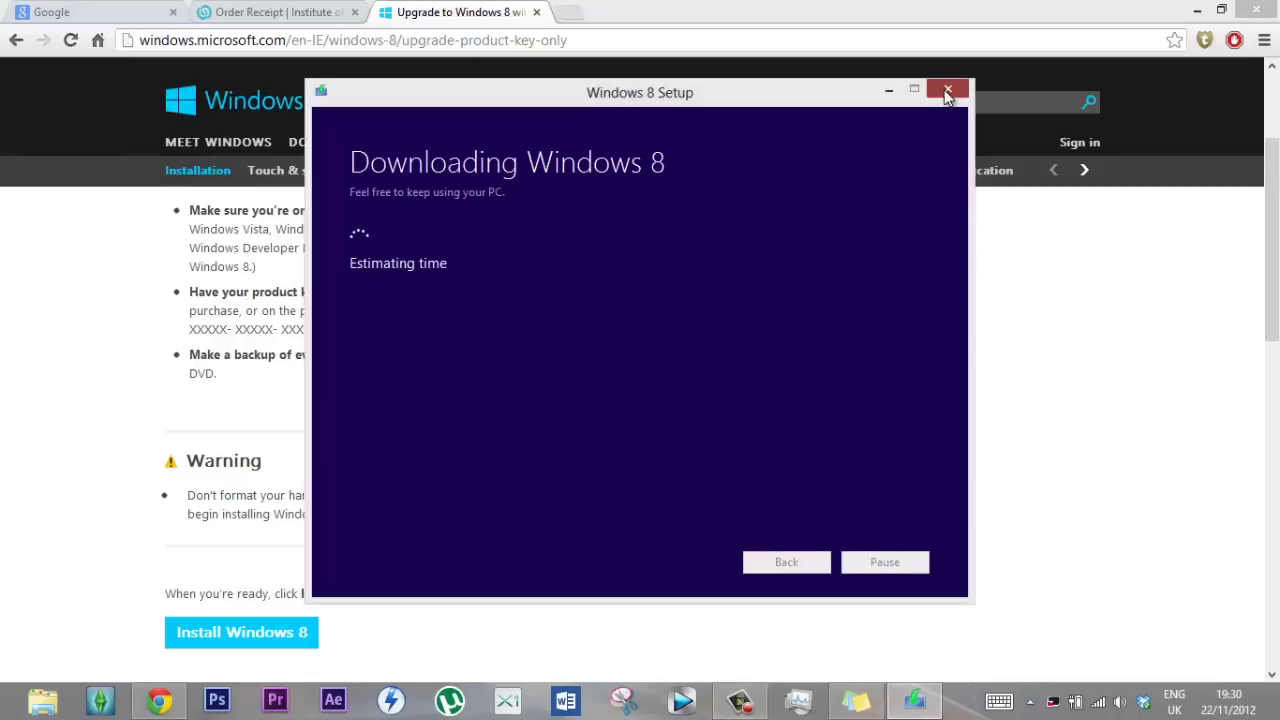
# Step: Confirm quitting Windows 8 Setup
pyautogui.click(636, 392)
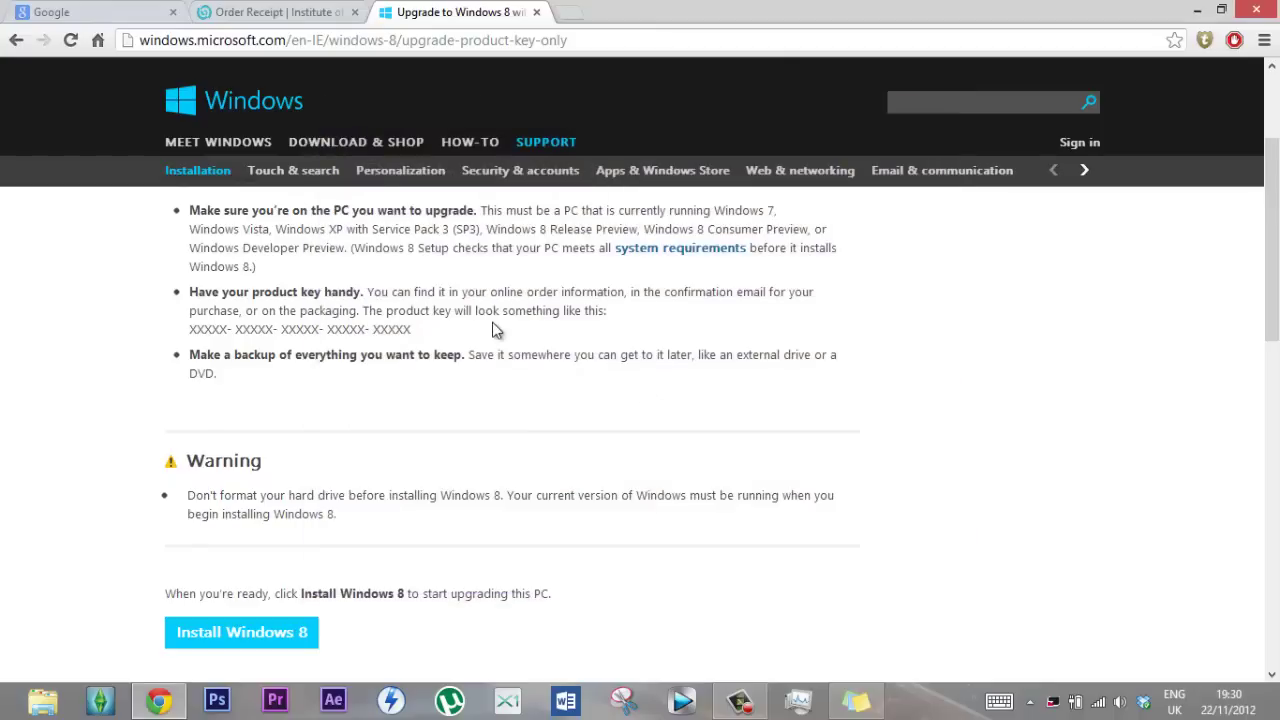
pyautogui.scroll(2, 492, 330)
pyautogui.scroll(-3, 492, 330)
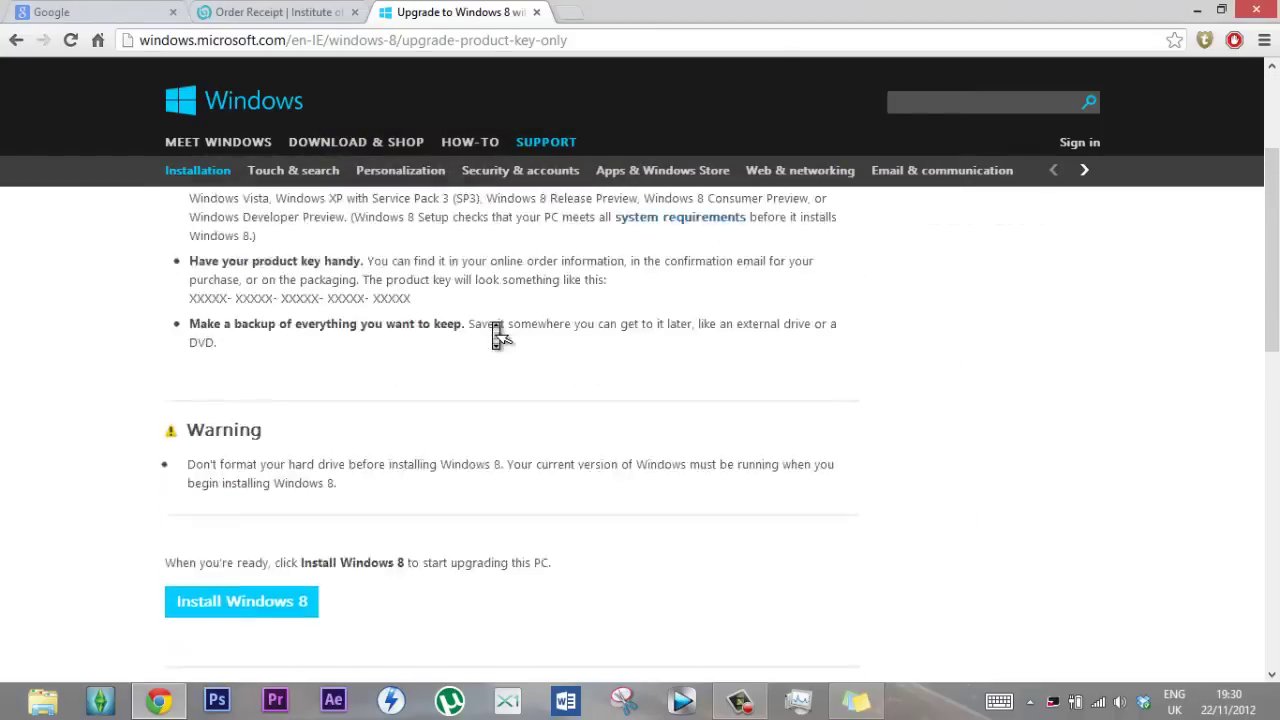
pyautogui.scroll(3, 497, 336)
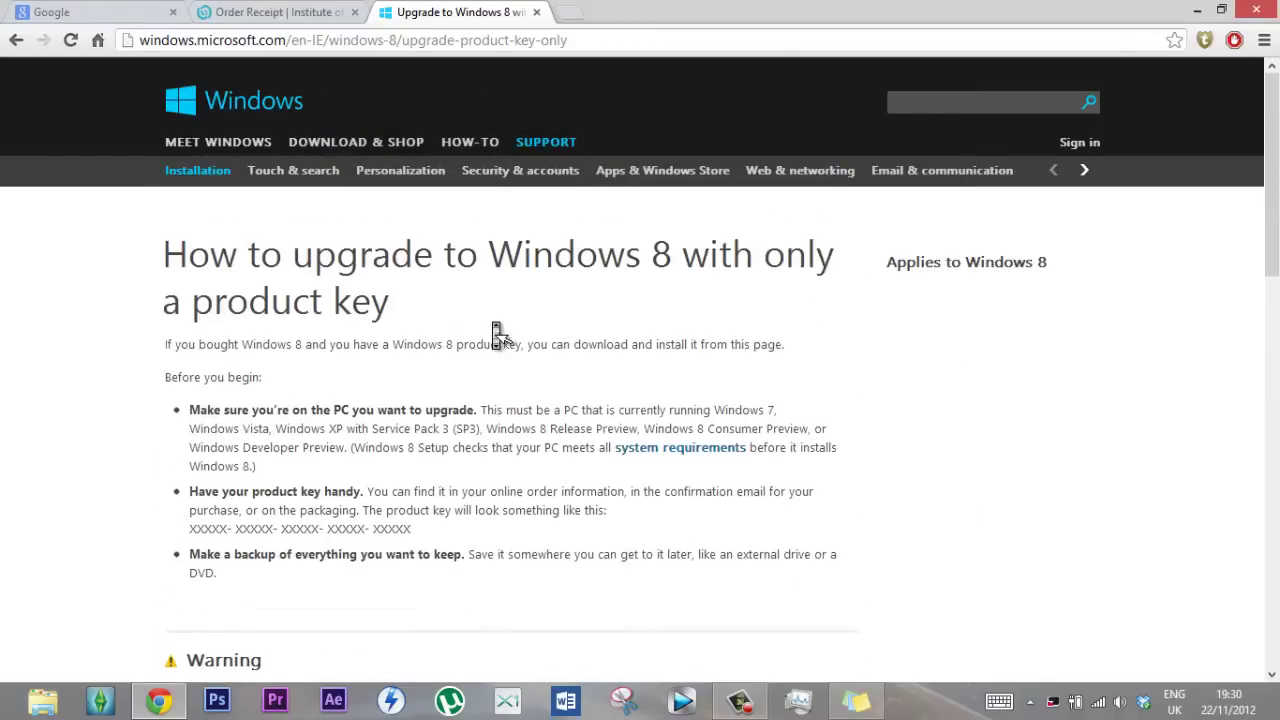
# Step: Look through the order receipt and Google tabs, ending on Microsoft's Upgrade to Windows 8 page
pyautogui.click(323, 12)
pyautogui.scroll(5, 447, 256)
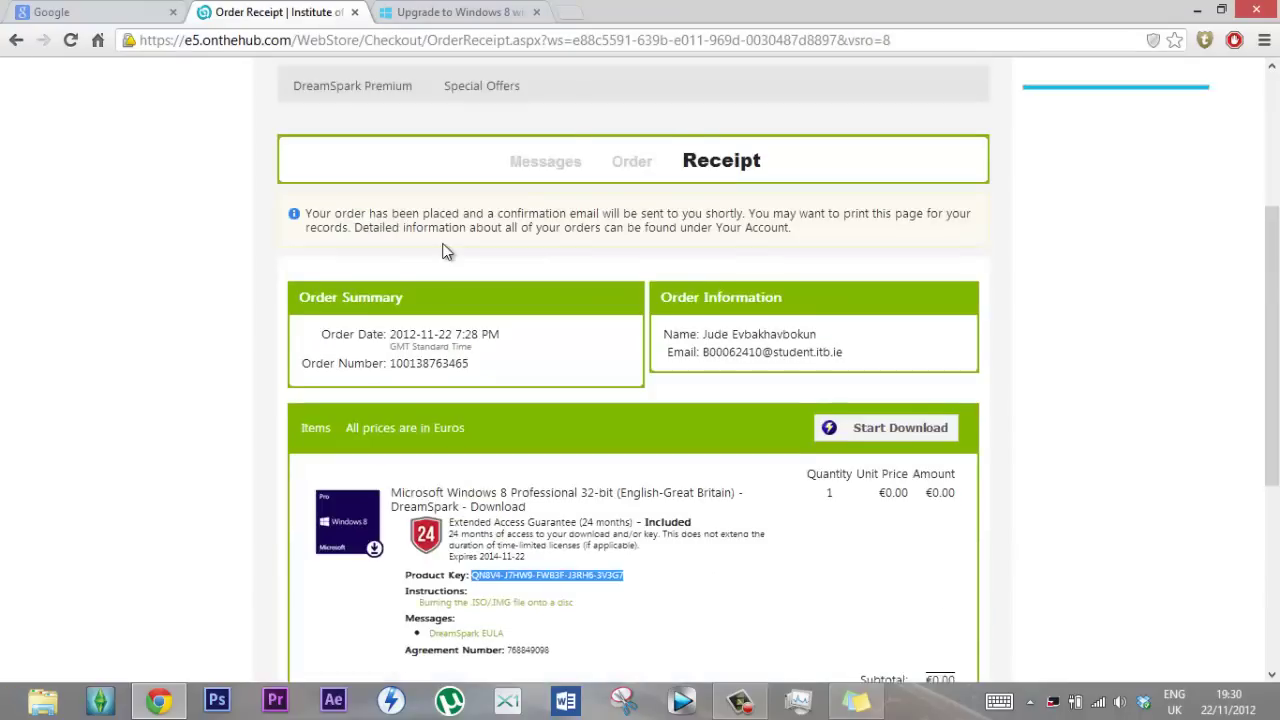
pyautogui.scroll(-2, 447, 256)
pyautogui.scroll(3, 447, 256)
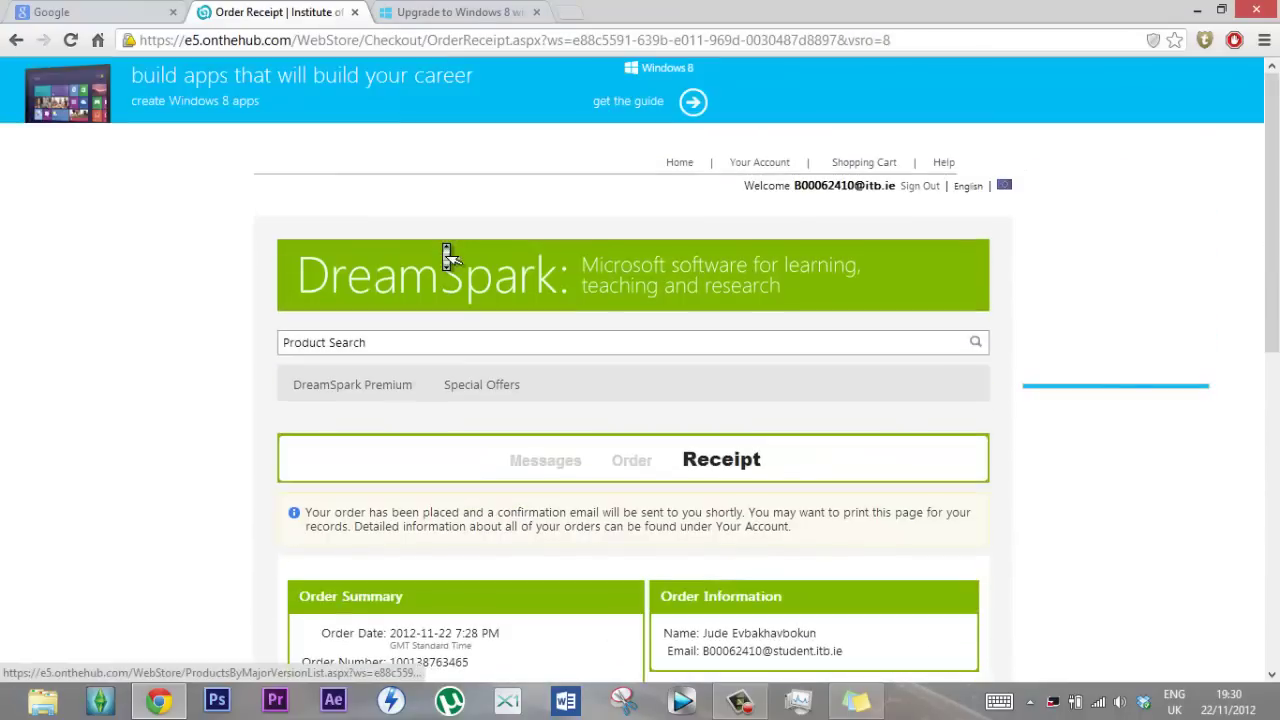
pyautogui.click(108, 9)
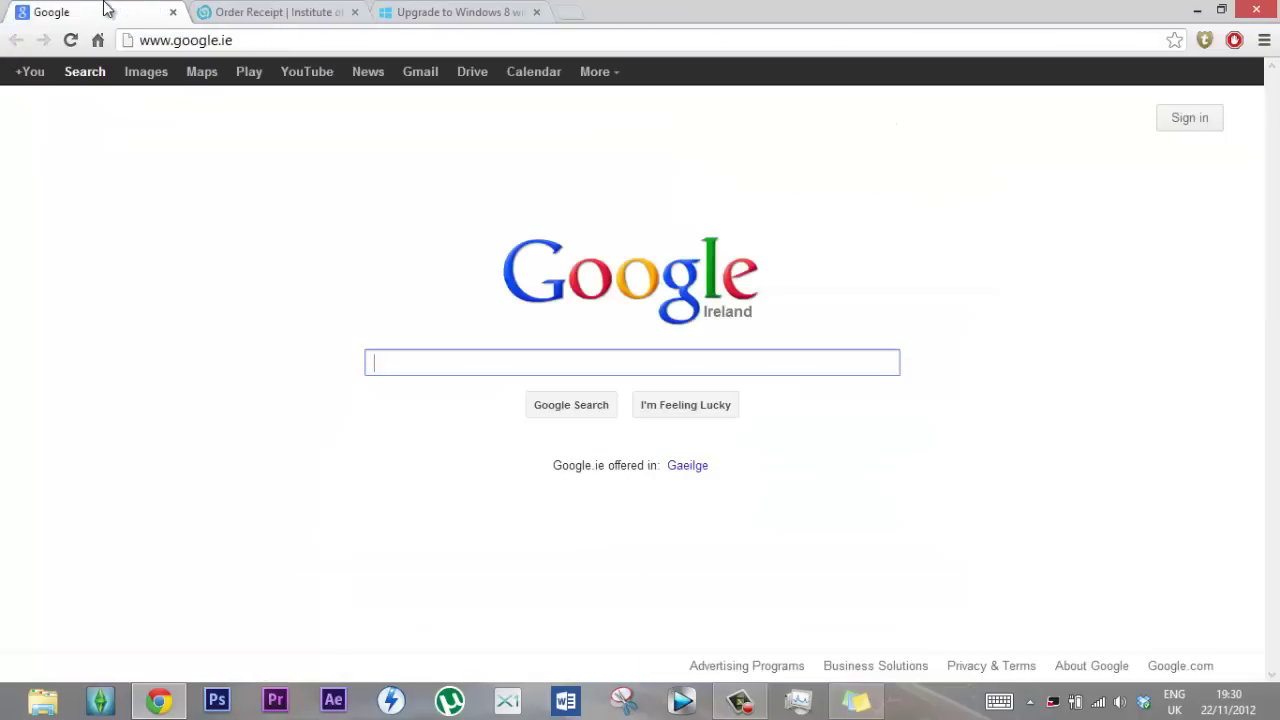
pyautogui.click(232, 12)
pyautogui.click(490, 10)
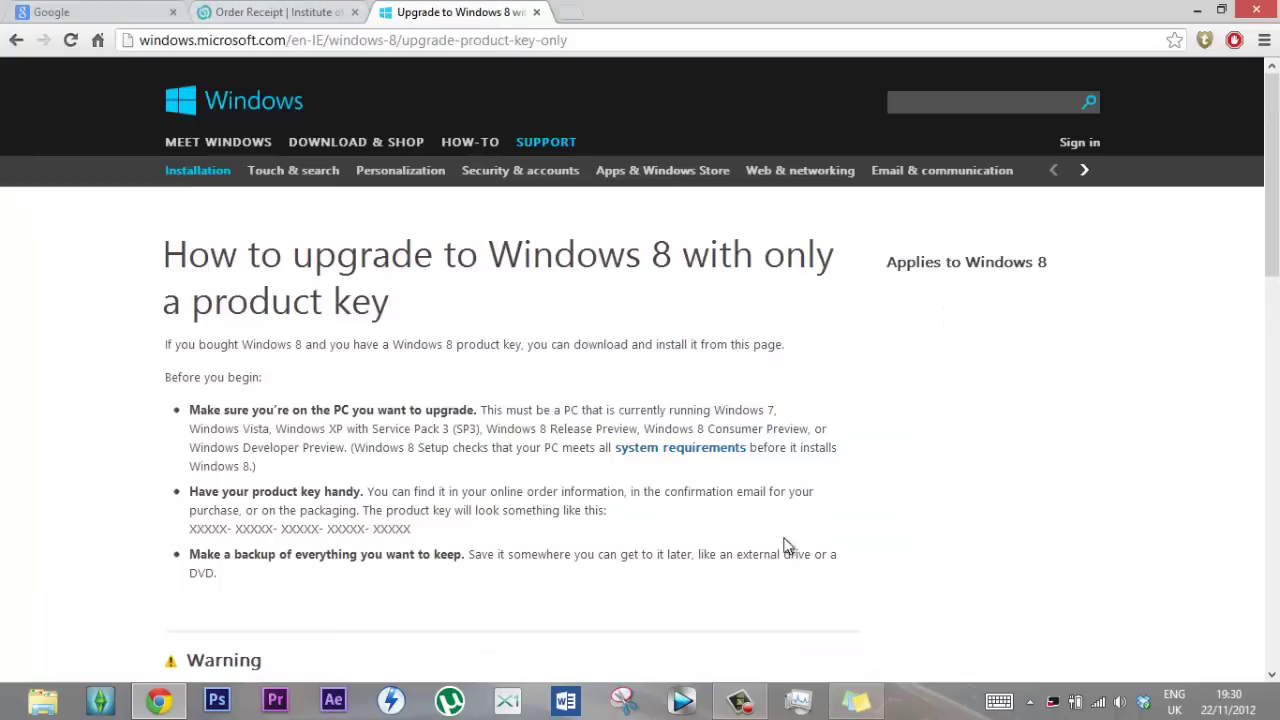
pyautogui.moveTo(1278, 718)
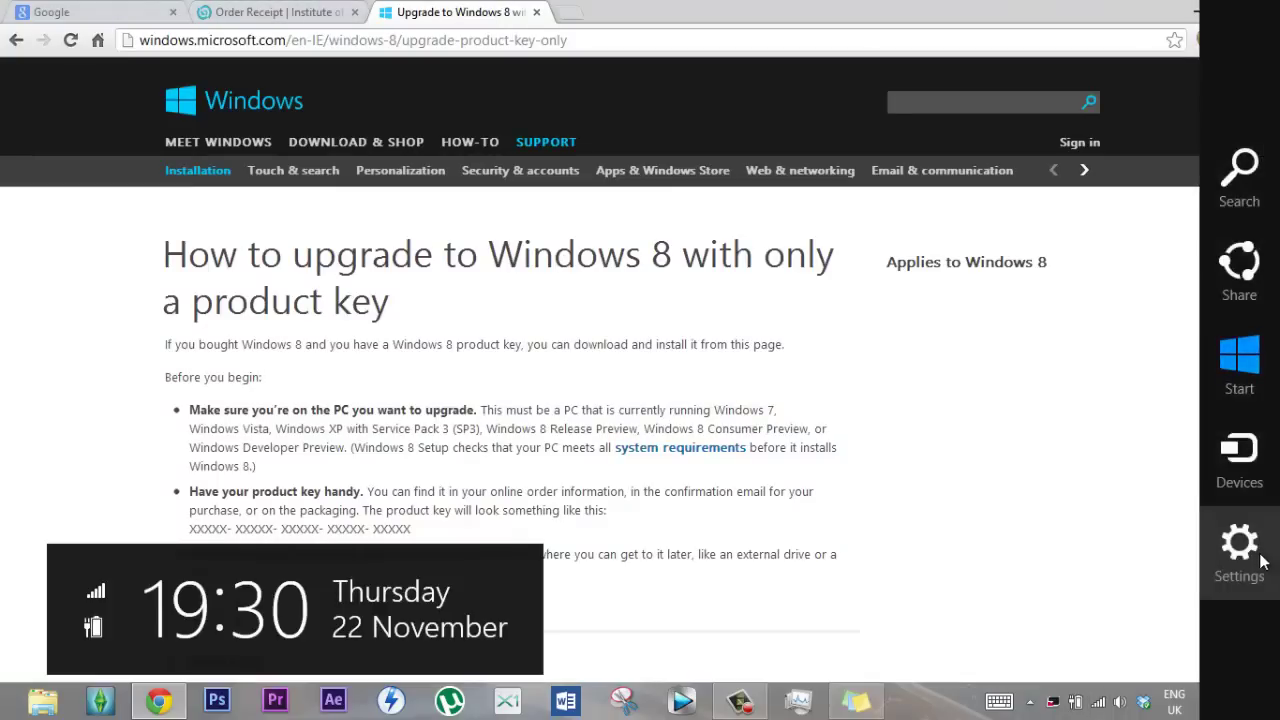
# Step: Open the Start screen from the charms bar and scroll through its tiles
pyautogui.click(1250, 368)
pyautogui.scroll(-5, 1205, 346)
pyautogui.scroll(2, 1205, 346)
pyautogui.scroll(-5, 1205, 346)
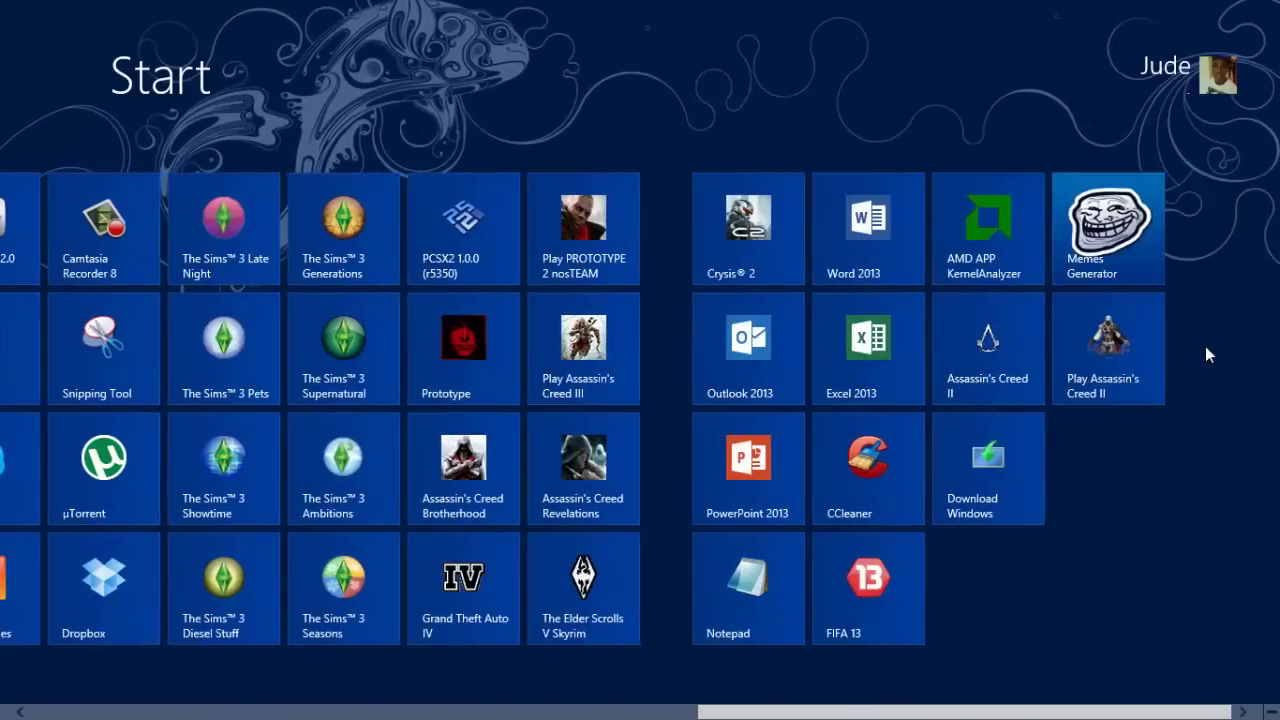
pyautogui.scroll(5, 1205, 346)
pyautogui.scroll(5, 1205, 346)
pyautogui.scroll(-2, 1205, 346)
pyautogui.scroll(2, 1205, 346)
pyautogui.scroll(1, 1205, 346)
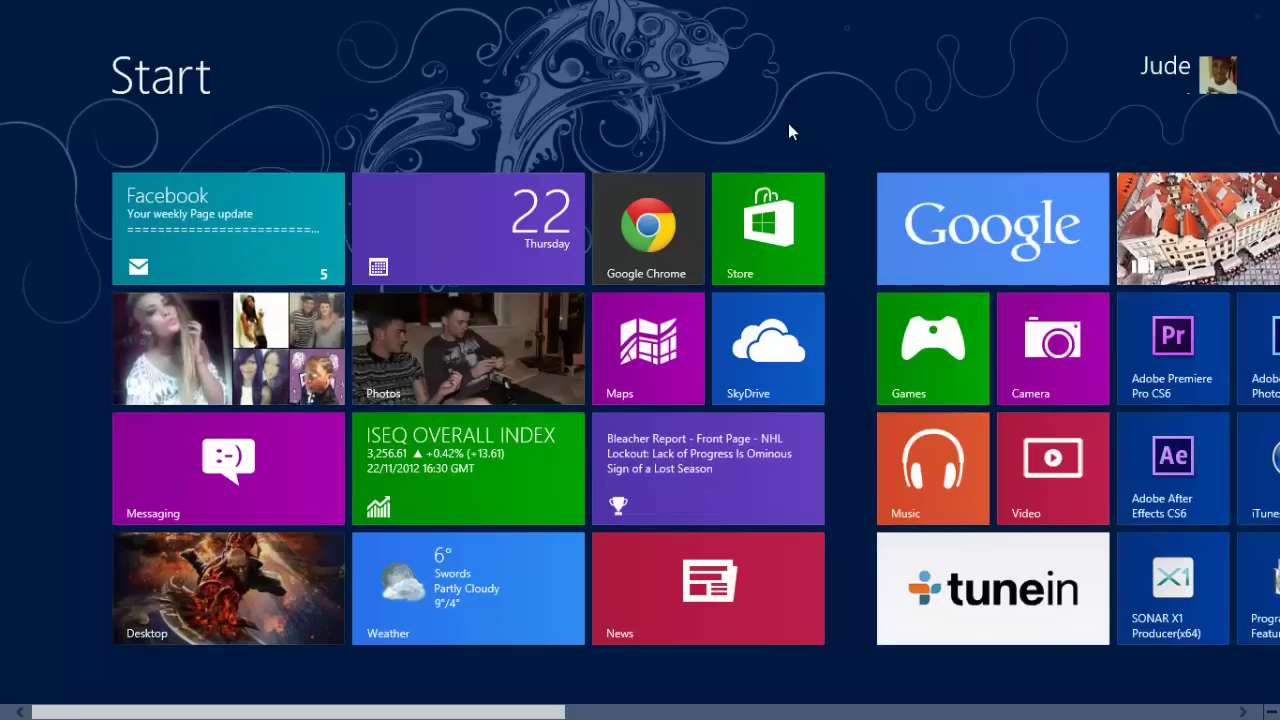
# Step: Launch Chrome from its Start tile, check its menu, then show the desktop
pyautogui.click(672, 244)
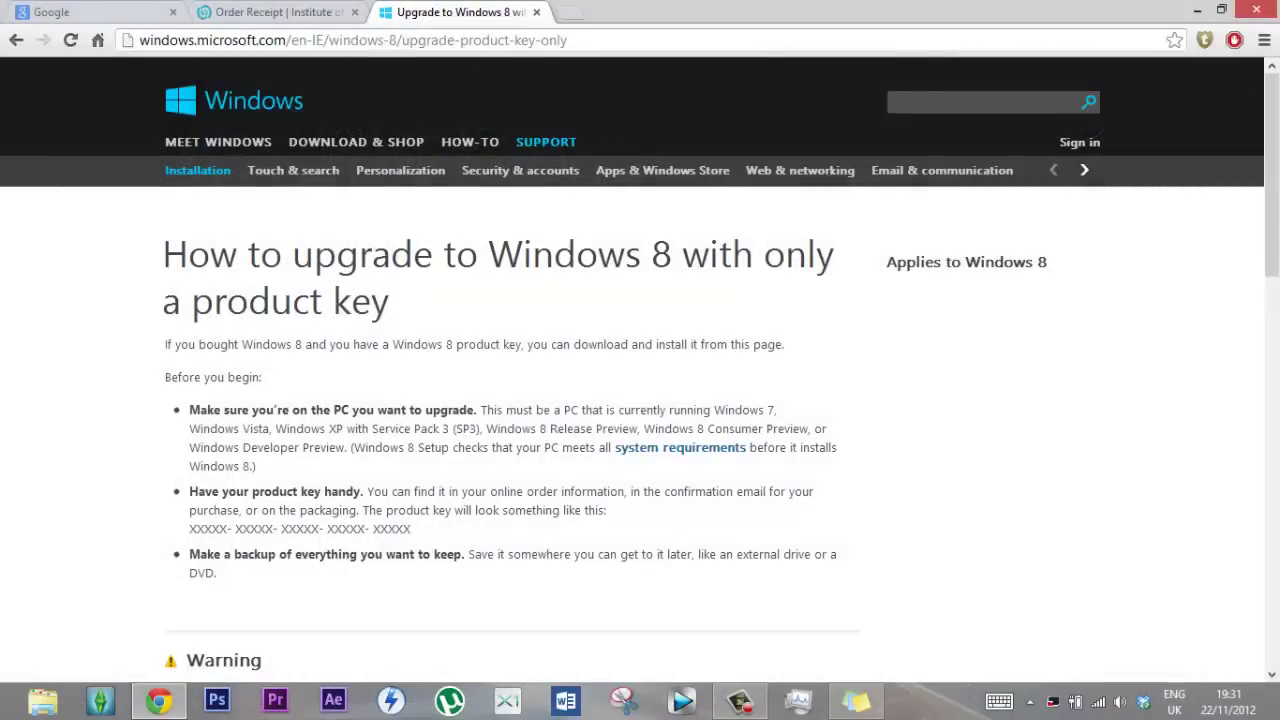
pyautogui.rightClick(690, 5)
pyautogui.click(1265, 40)
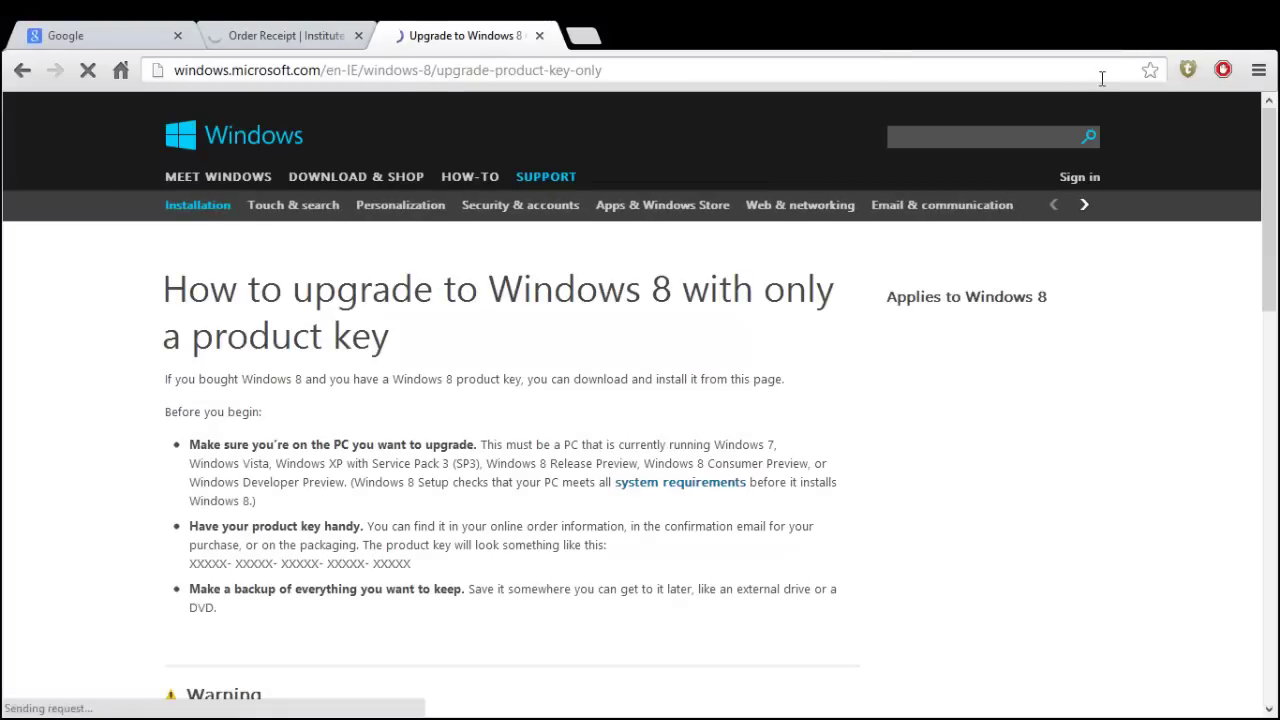
pyautogui.click(1259, 70)
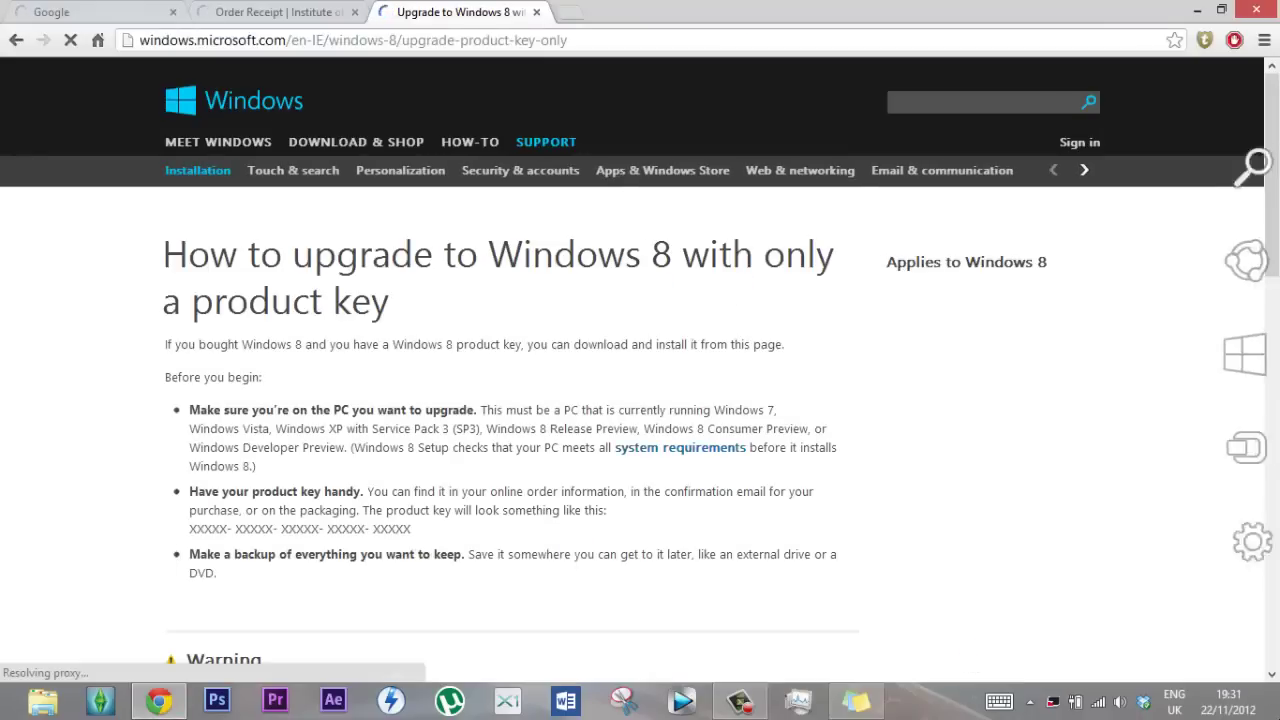
pyautogui.click(1278, 718)
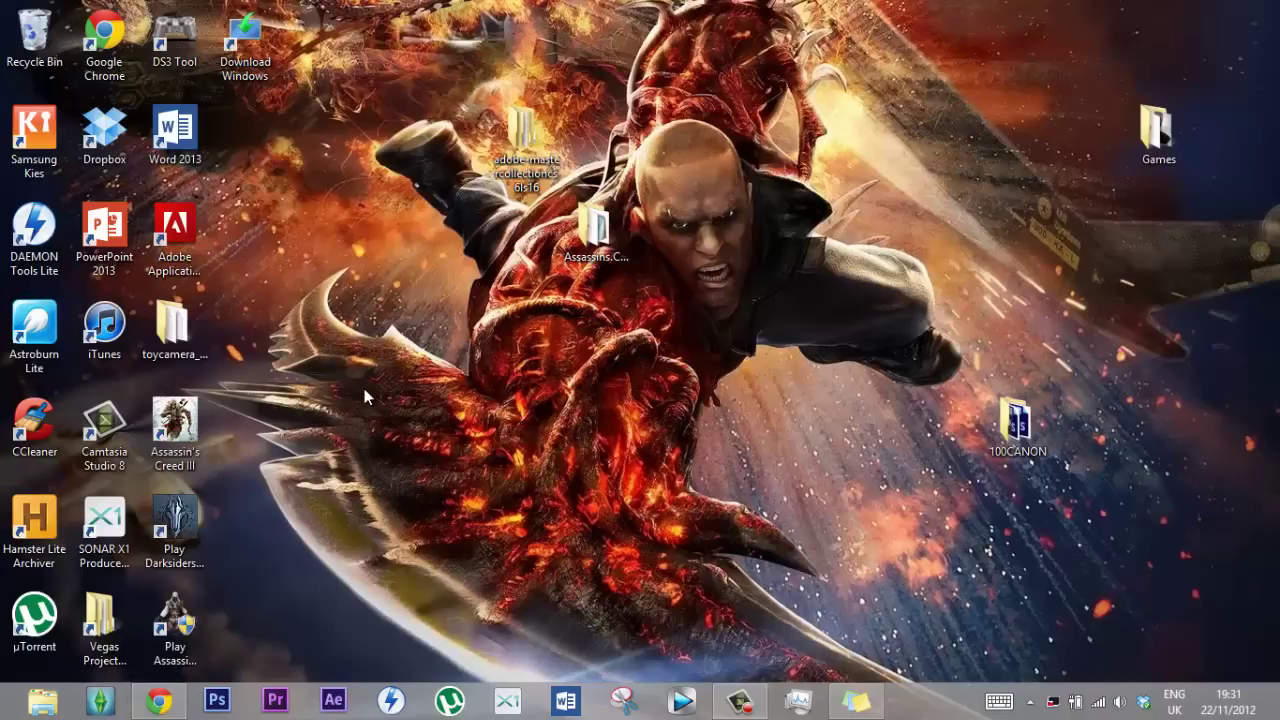
# Step: Go to the Start screen, return via the Desktop tile, and bring up the charms bar
pyautogui.moveTo(2, 717)
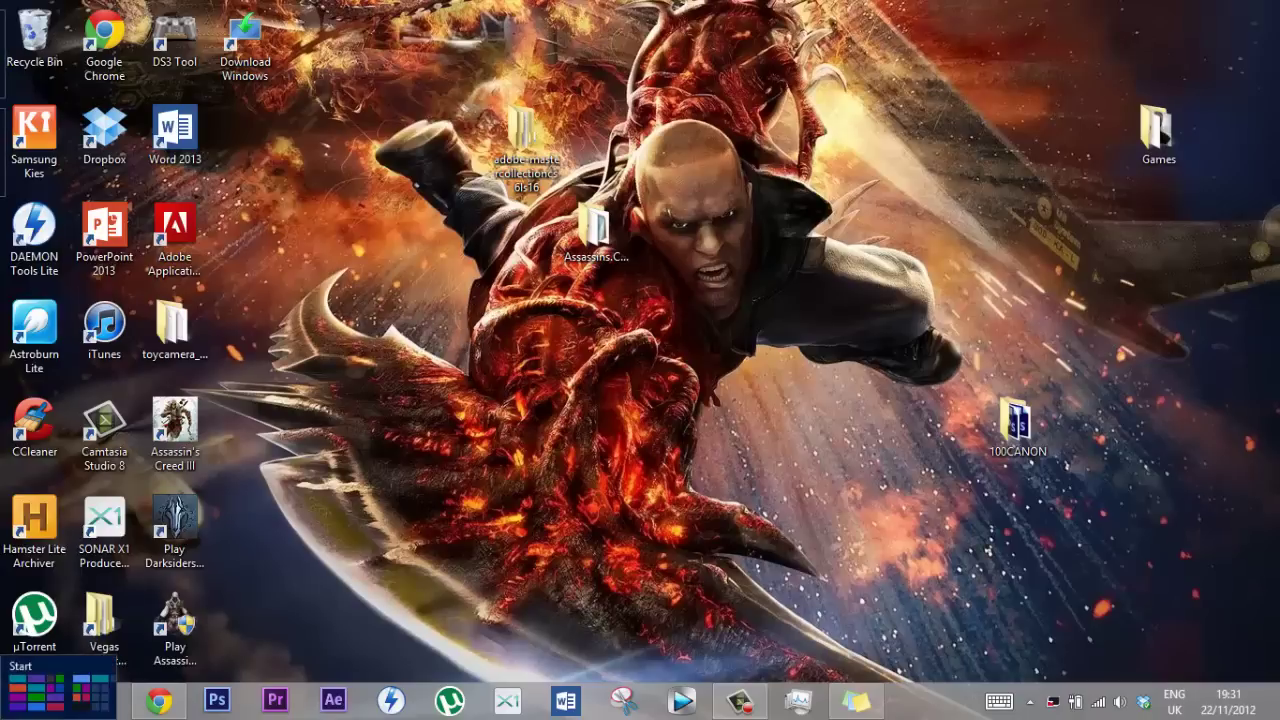
pyautogui.click(25, 690)
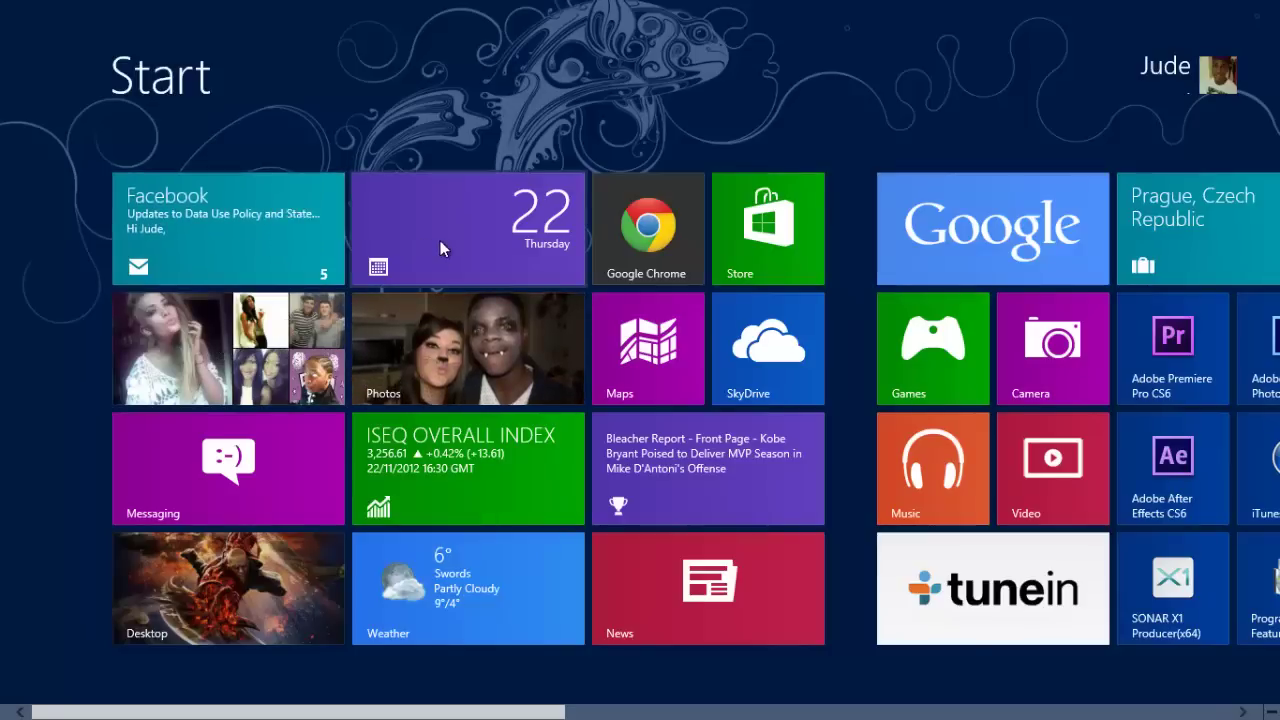
pyautogui.click(179, 583)
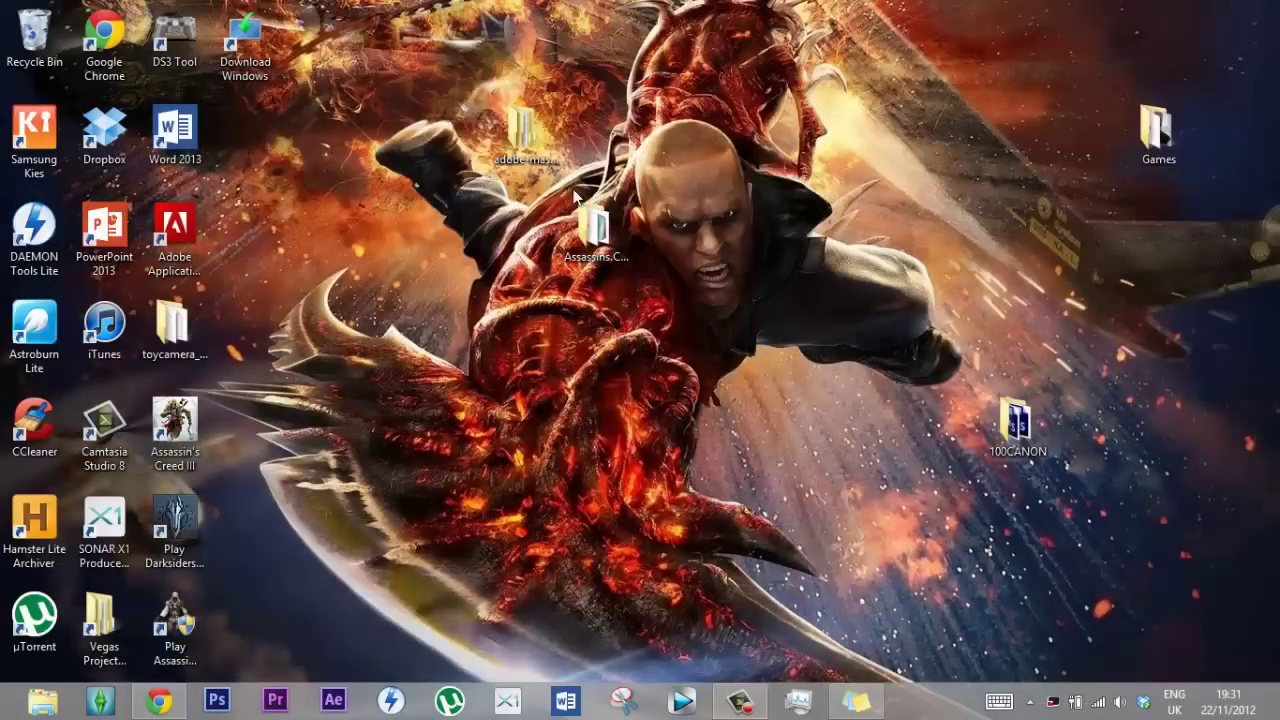
pyautogui.moveTo(3, 145)
pyautogui.moveTo(1274, 8)
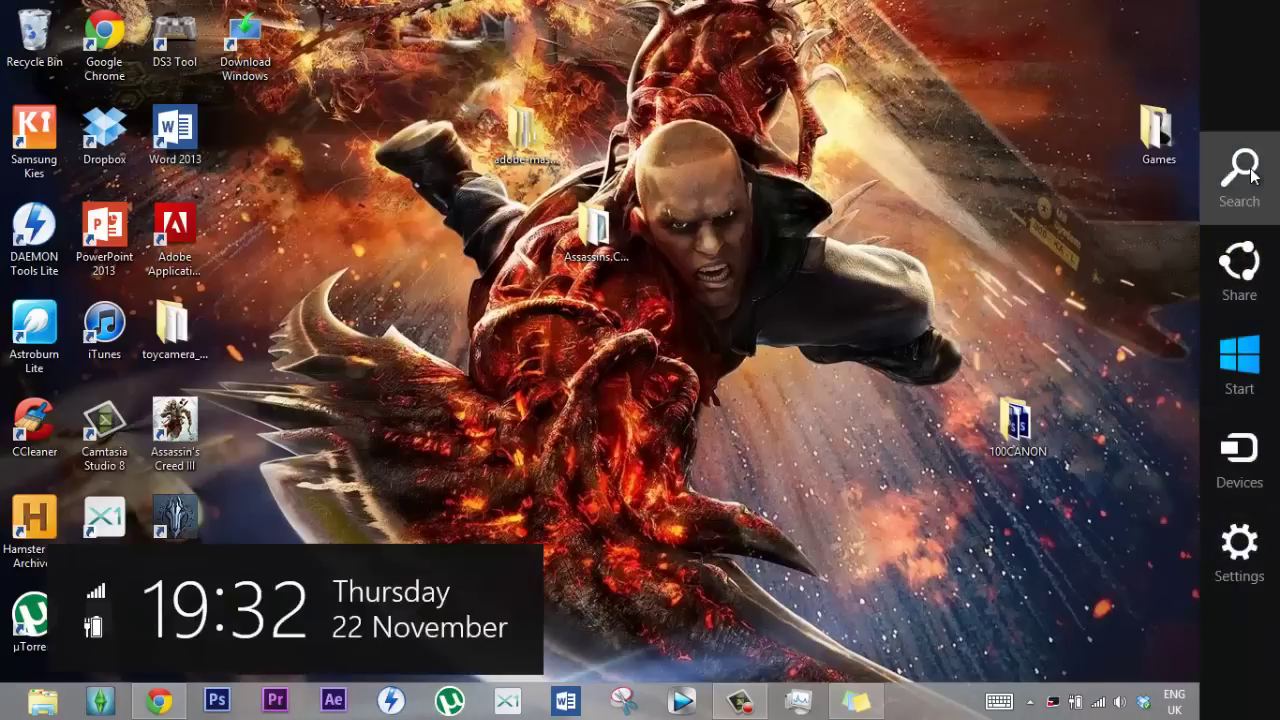
pyautogui.click(1250, 177)
pyautogui.write('my')
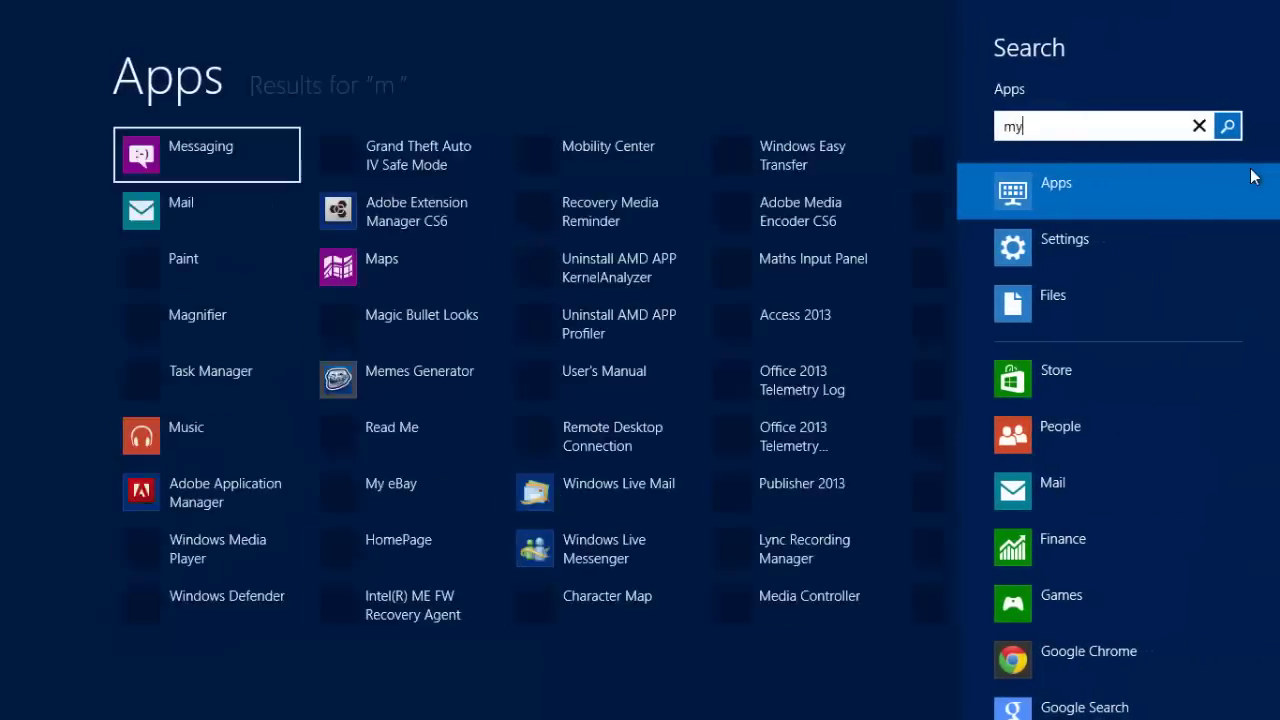
pyautogui.press('BackSpace')
pyautogui.press('BackSpace')
pyautogui.press('BackSpace')
pyautogui.write('comp')
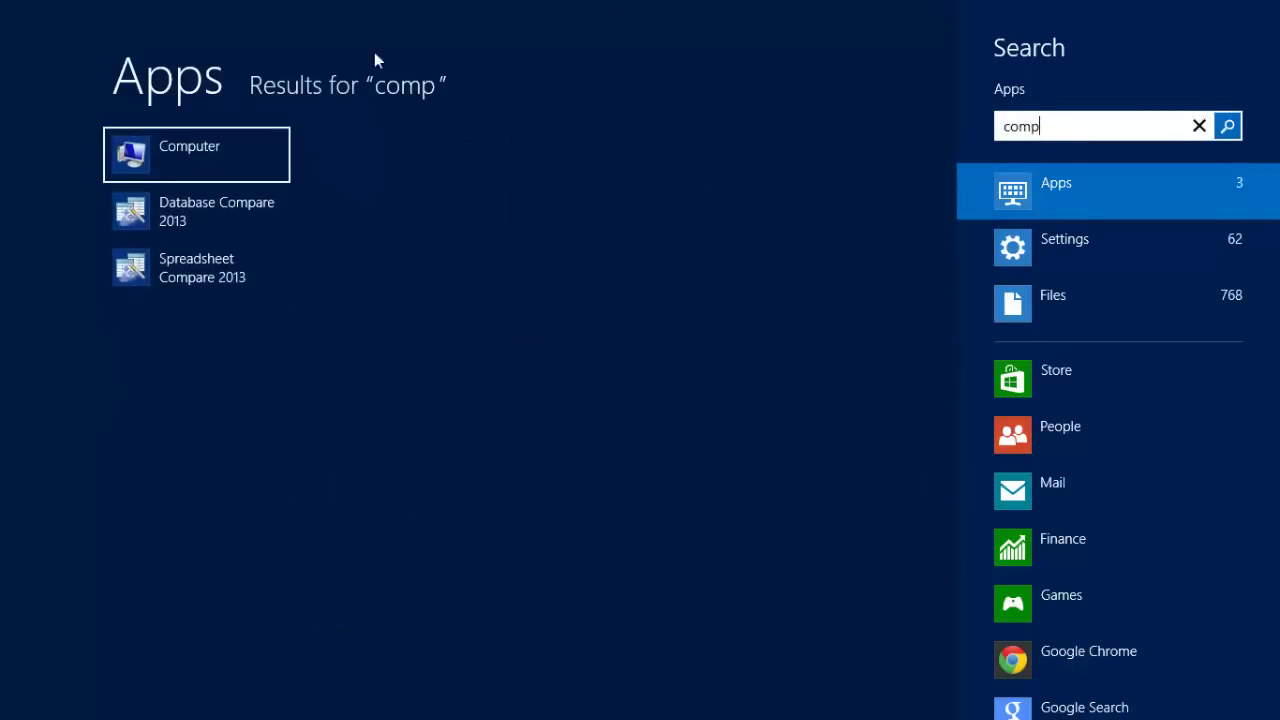
pyautogui.rightClick(246, 167)
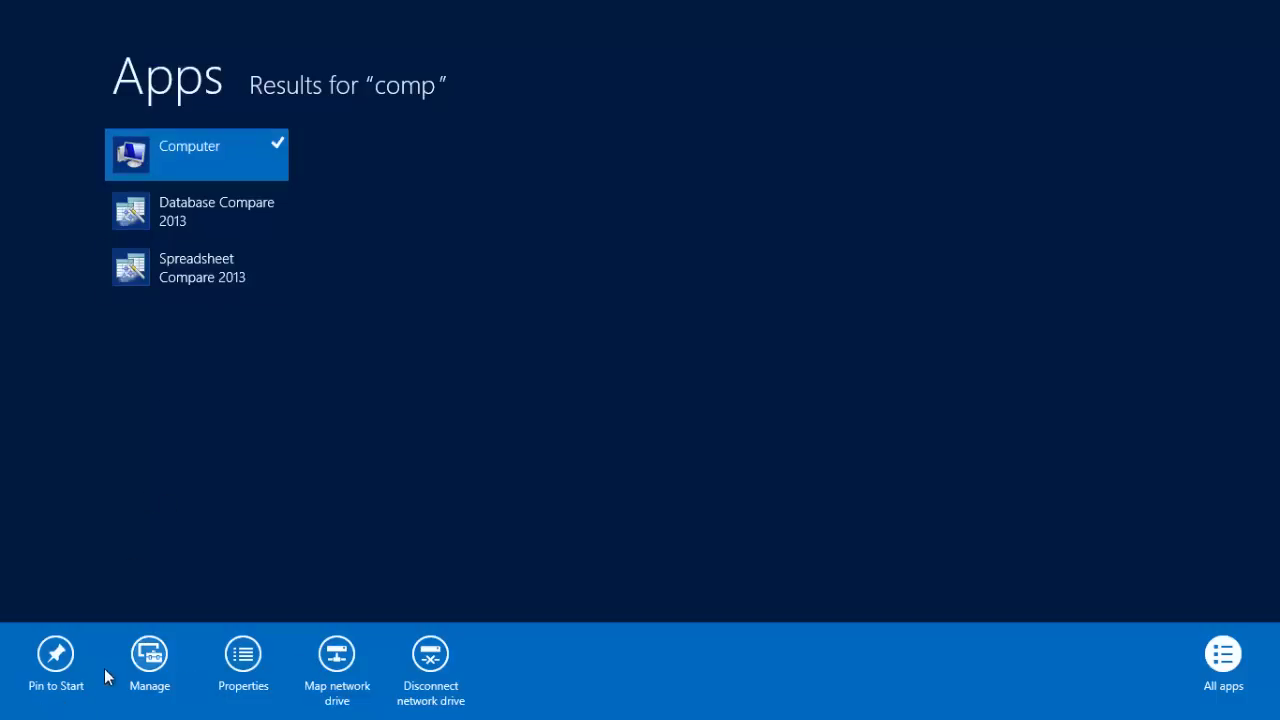
pyautogui.rightClick(286, 162)
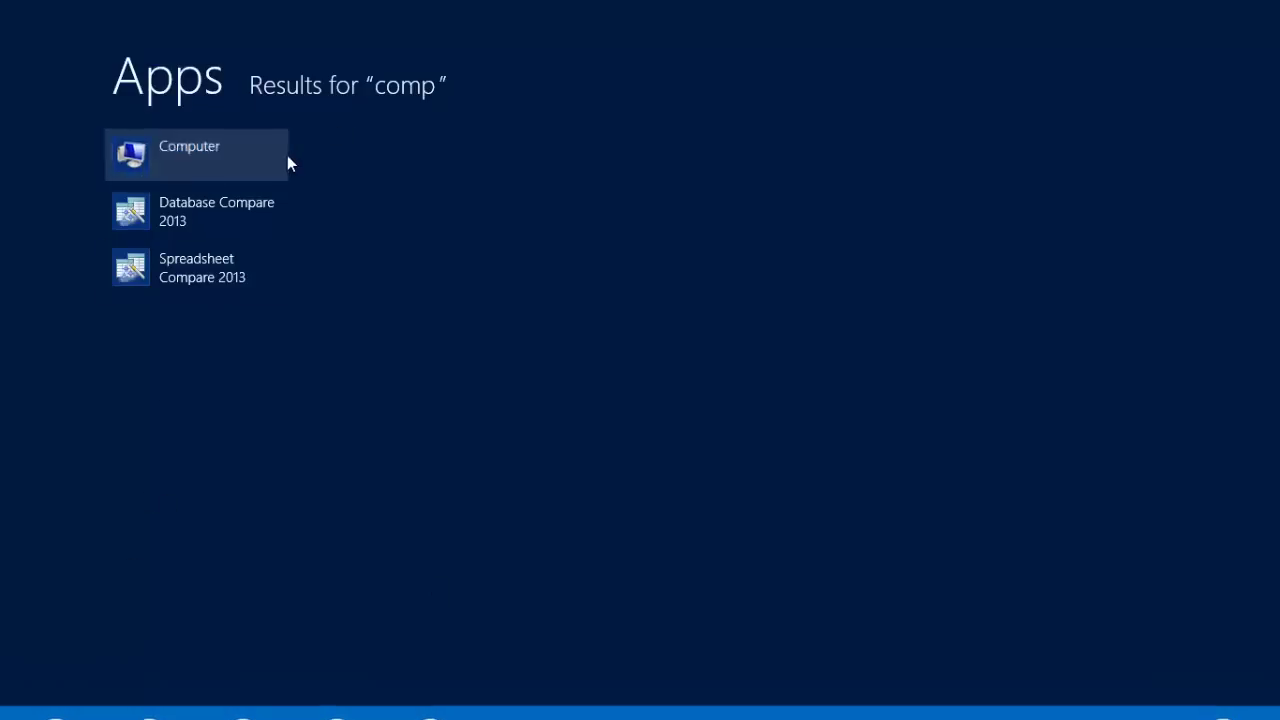
pyautogui.moveTo(2, 718)
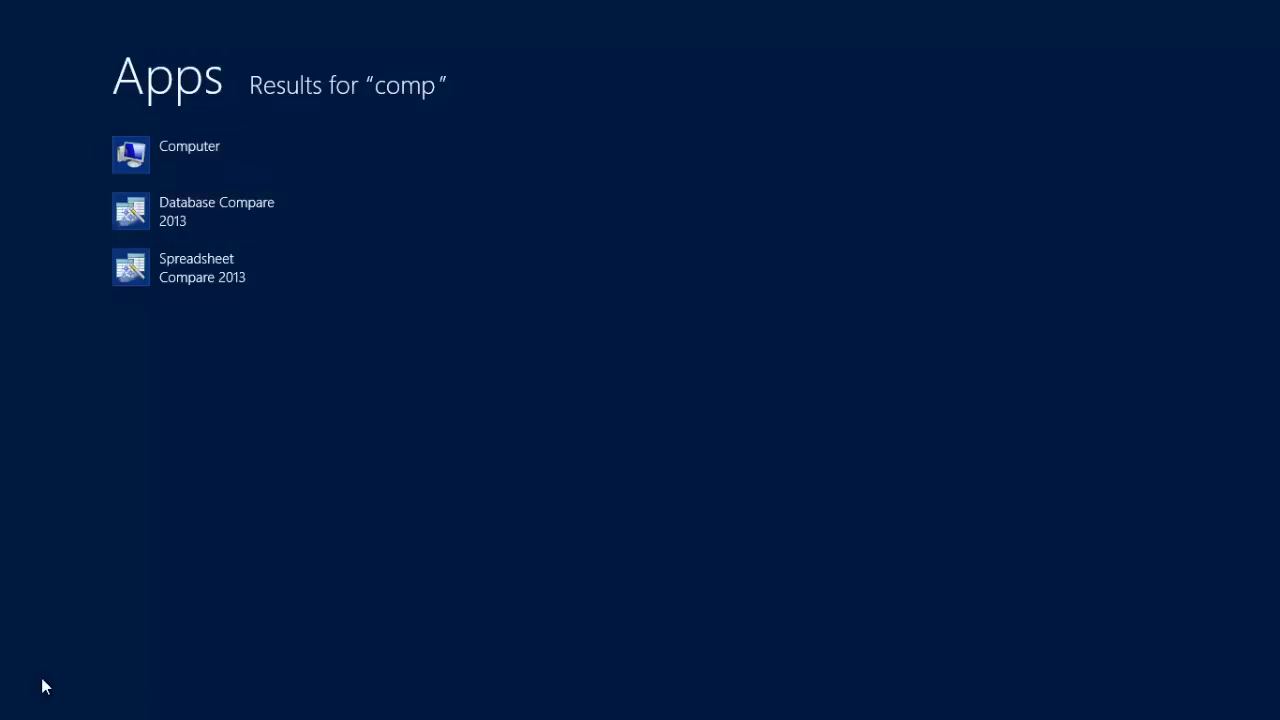
pyautogui.click(10, 714)
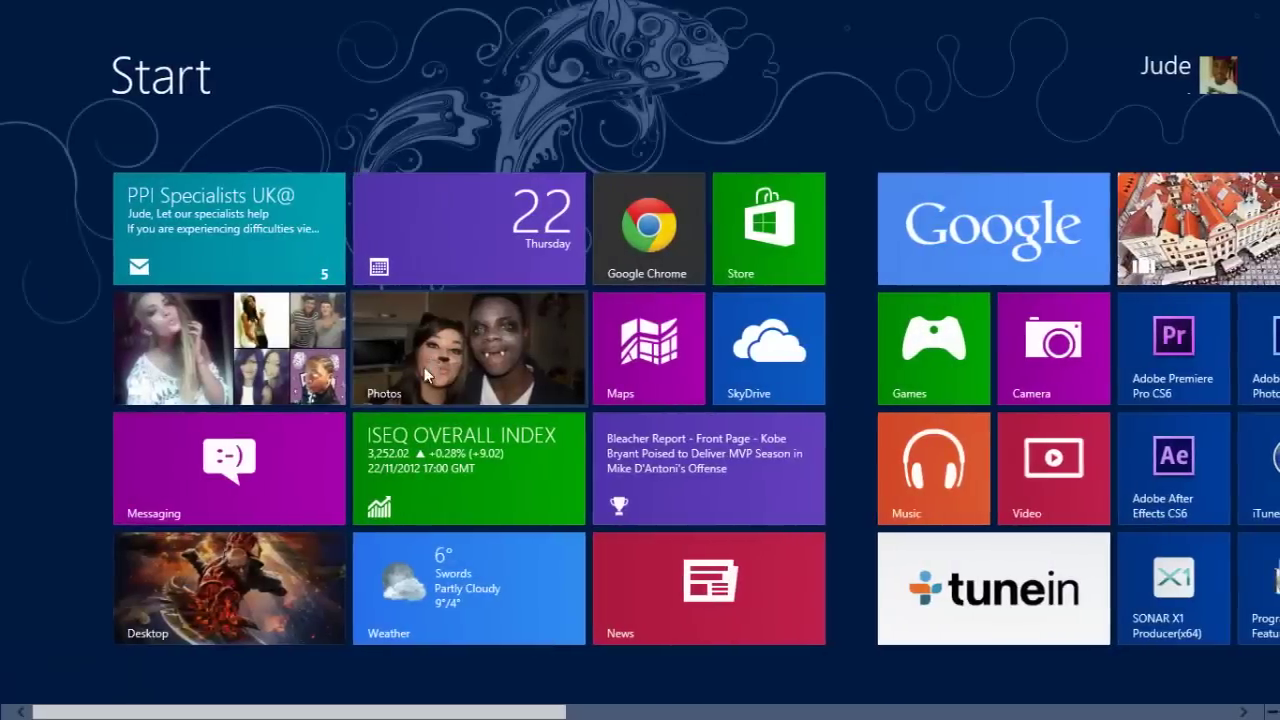
pyautogui.click(195, 596)
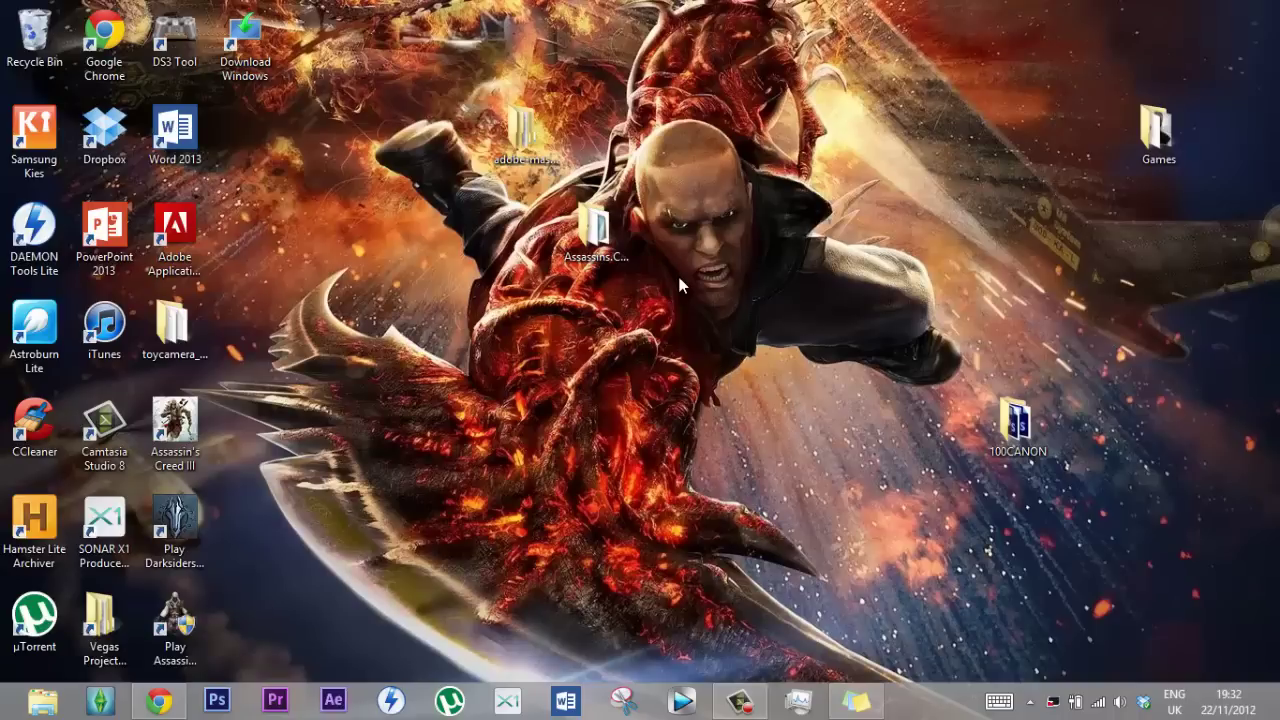
# Step: Select the two central desktop folders, then bring Chrome up on the DreamSpark order receipt
pyautogui.moveTo(678, 276); pyautogui.dragTo(453, 86)
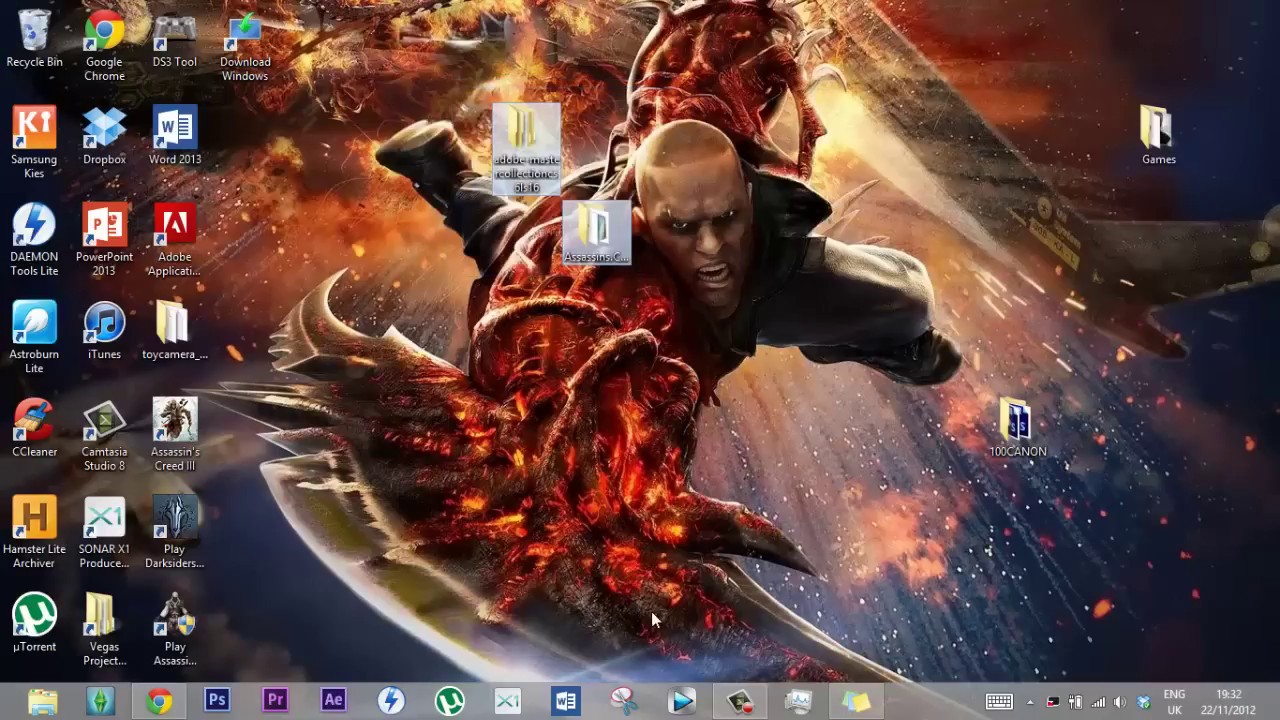
pyautogui.click(159, 701)
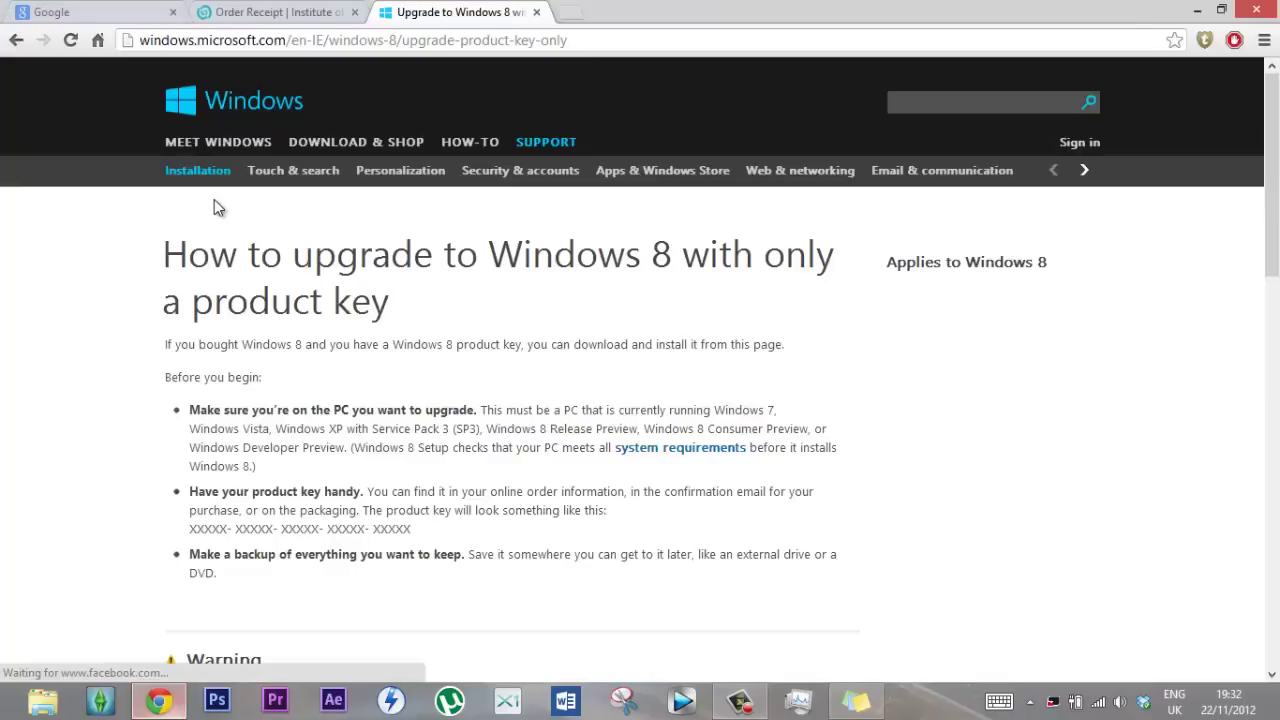
pyautogui.click(265, 12)
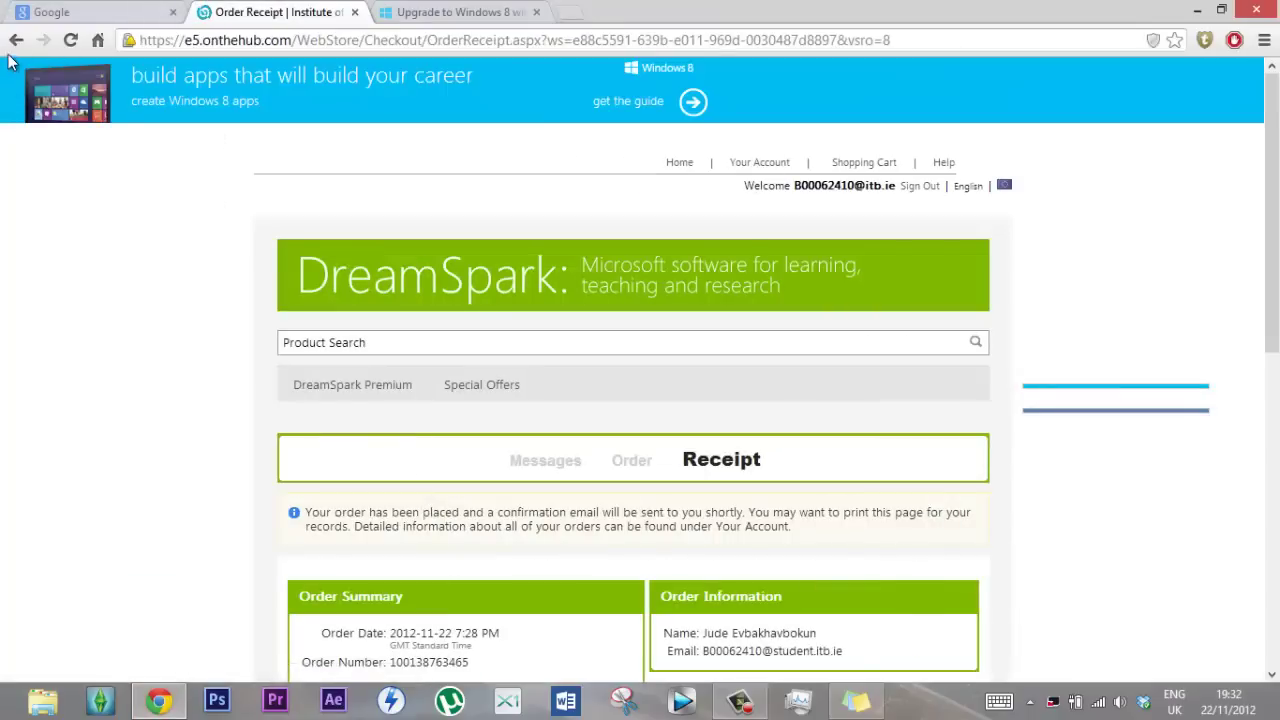
# Step: Go back to OnTheHub's Windows 8 Professional 32-bit page, then close Chrome
pyautogui.click(17, 41)
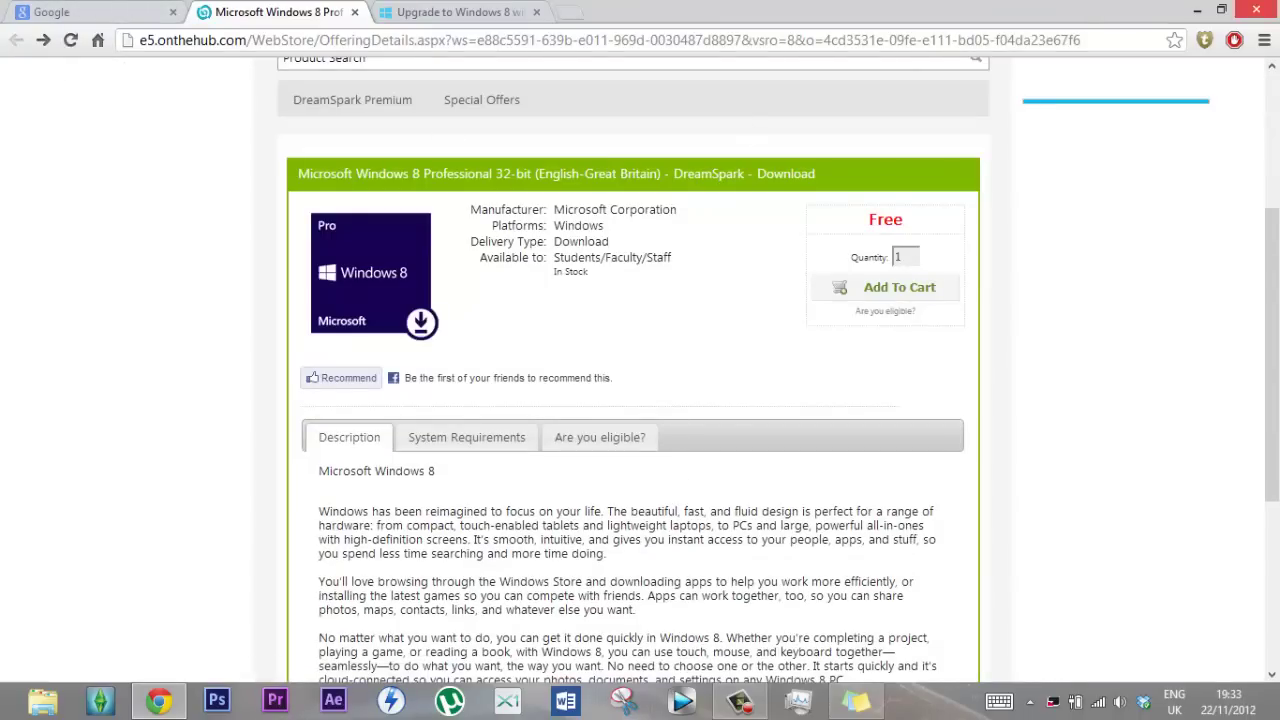
pyautogui.click(97, 40)
pyautogui.click(1256, 9)
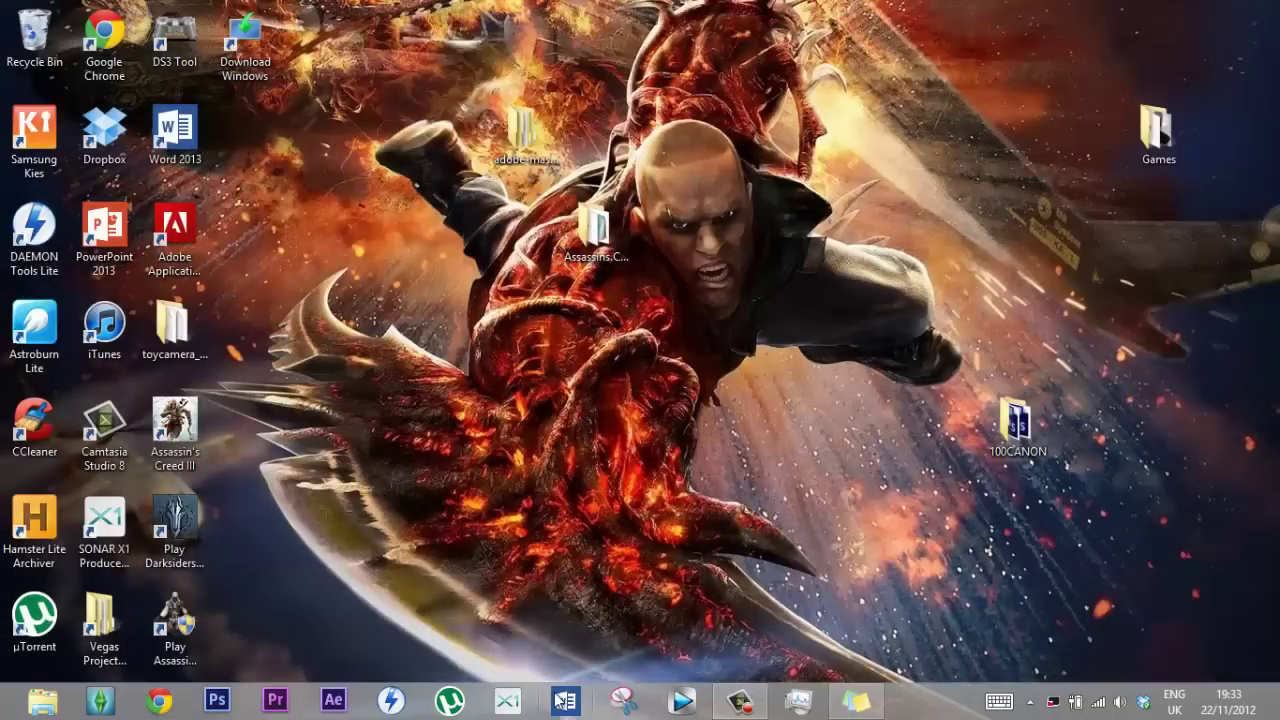
pyautogui.click(728, 706)
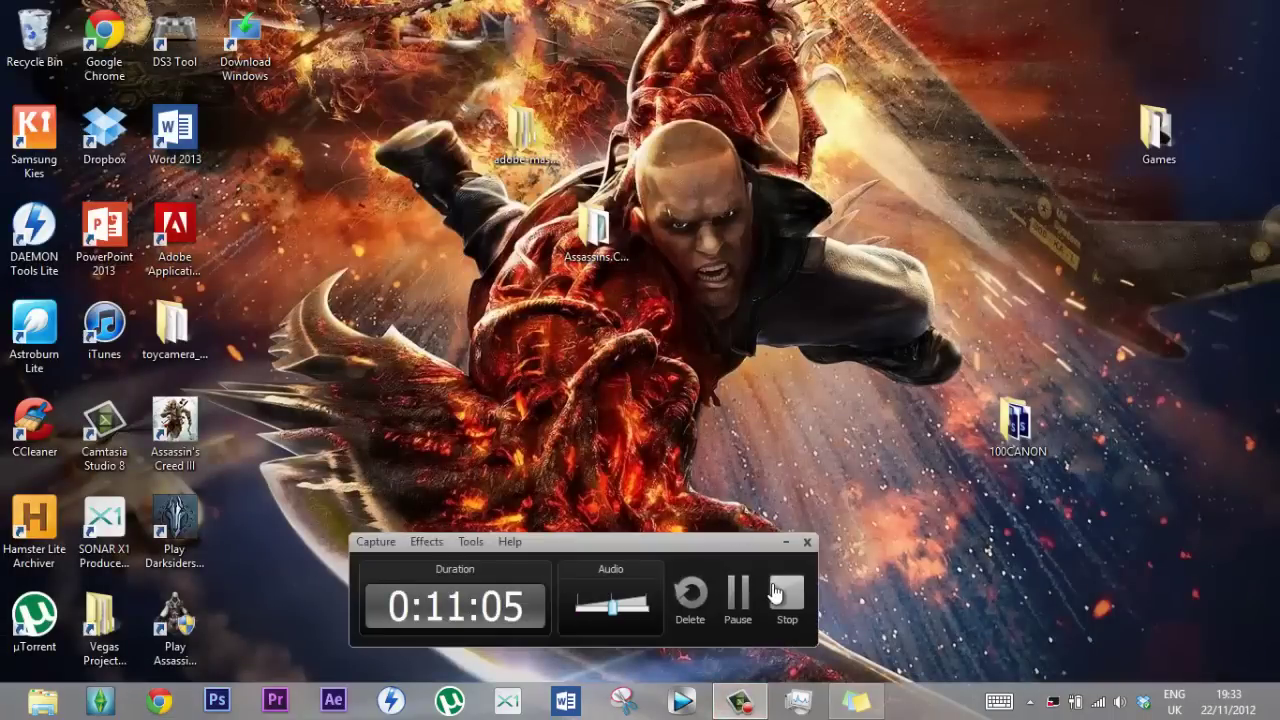